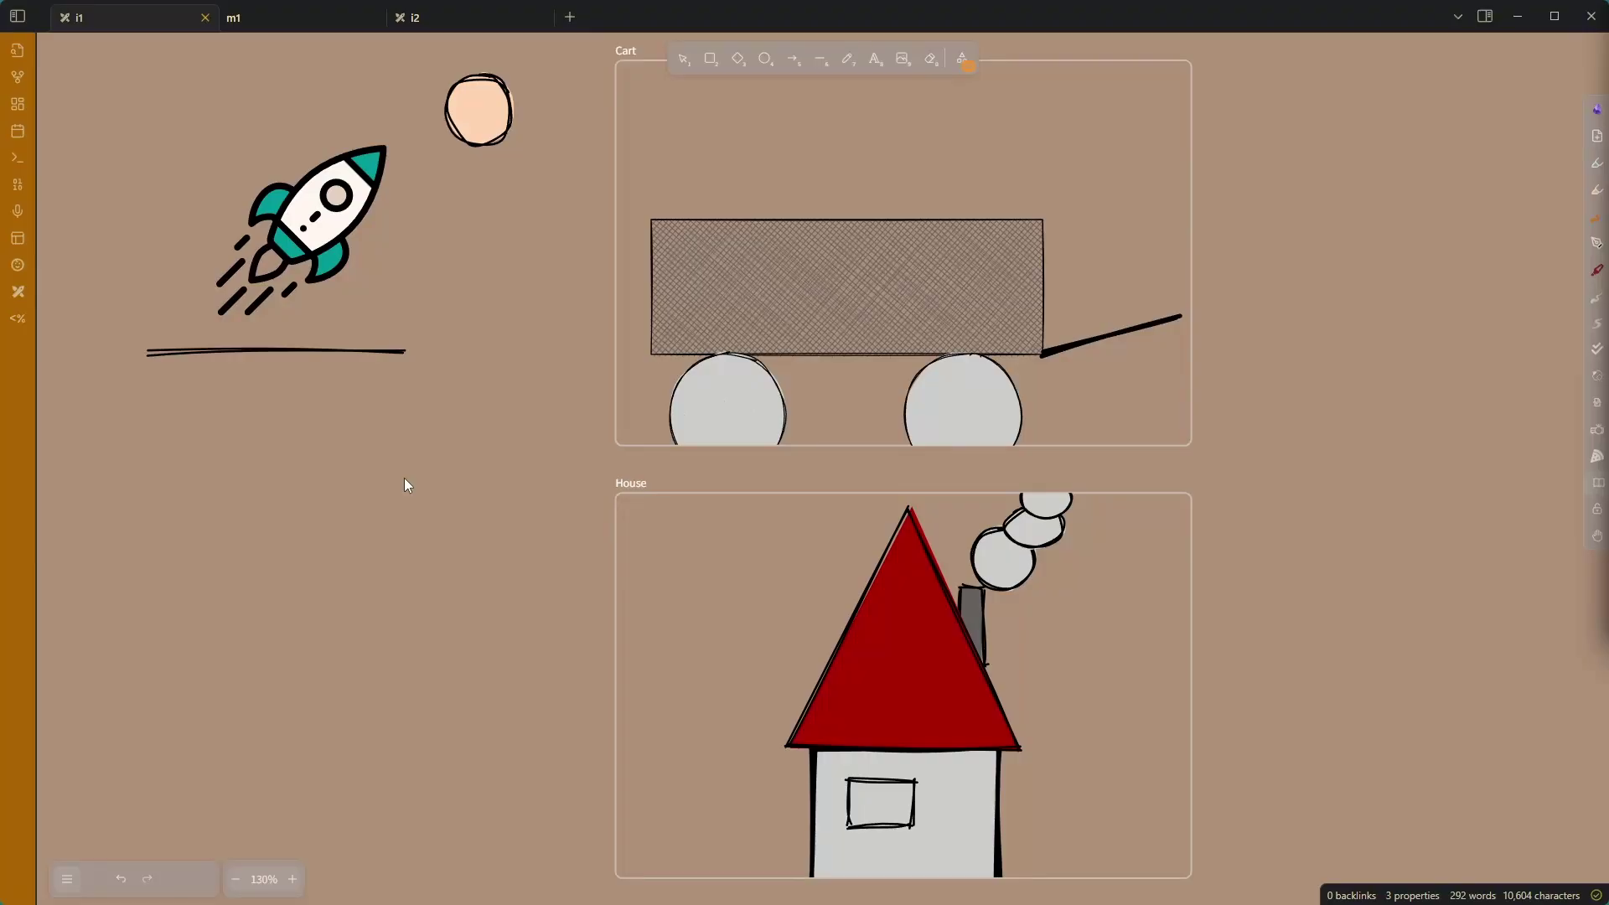
Step: Select i1's rocket, moon and ground-line group and choose Copy [[link]] for selected element(s)
click(324, 233)
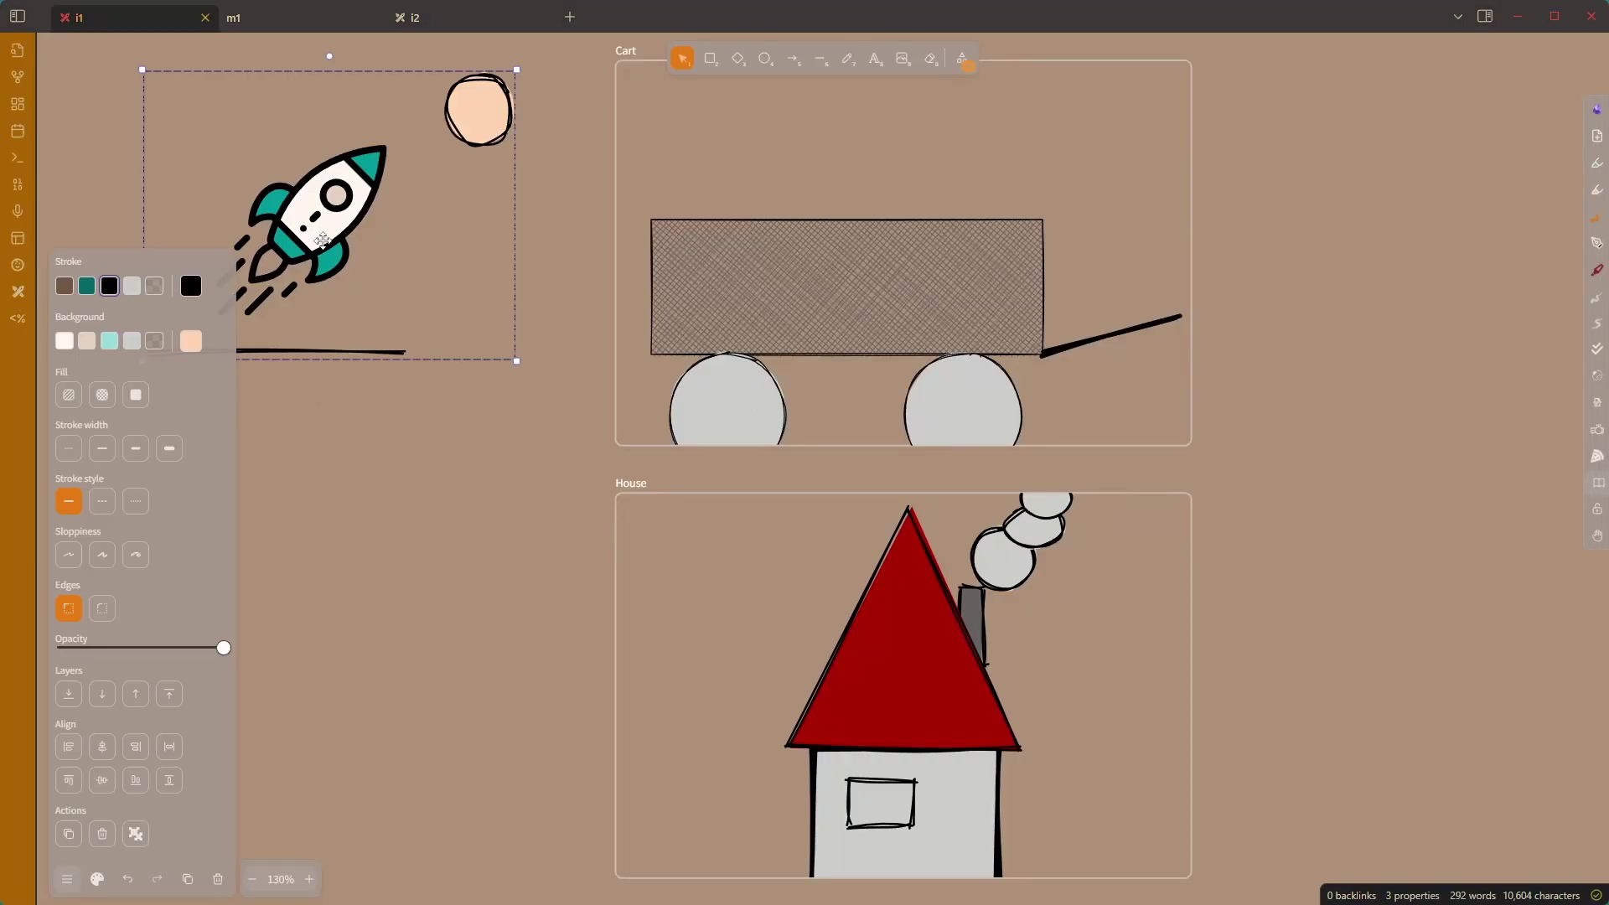
click(97, 880)
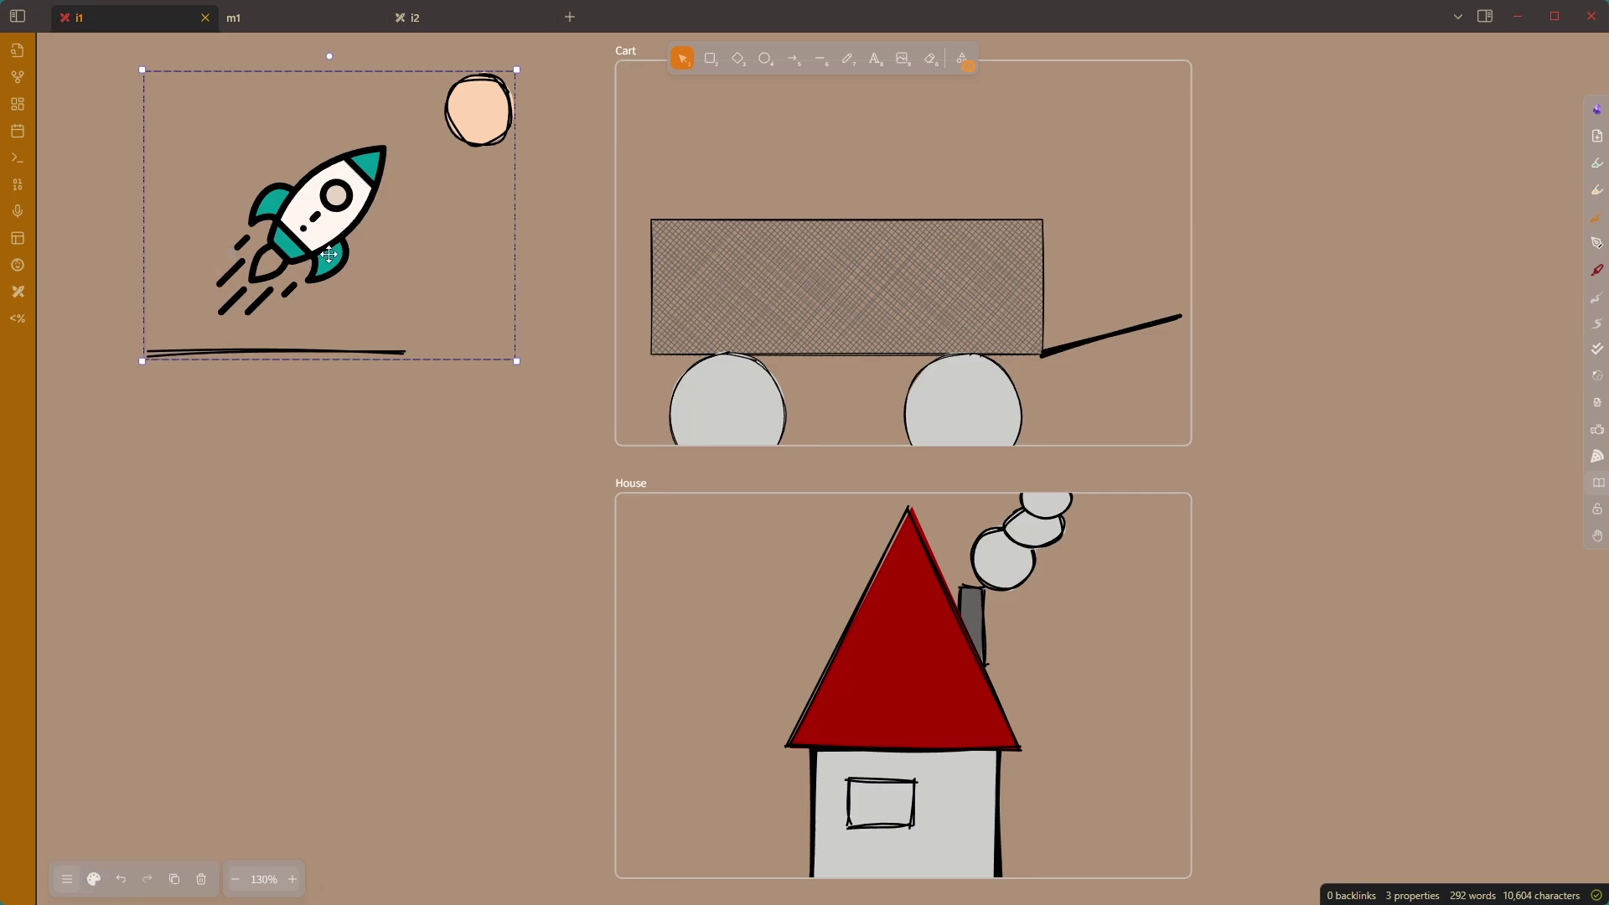
click(341, 503)
click(315, 245)
right_click(314, 244)
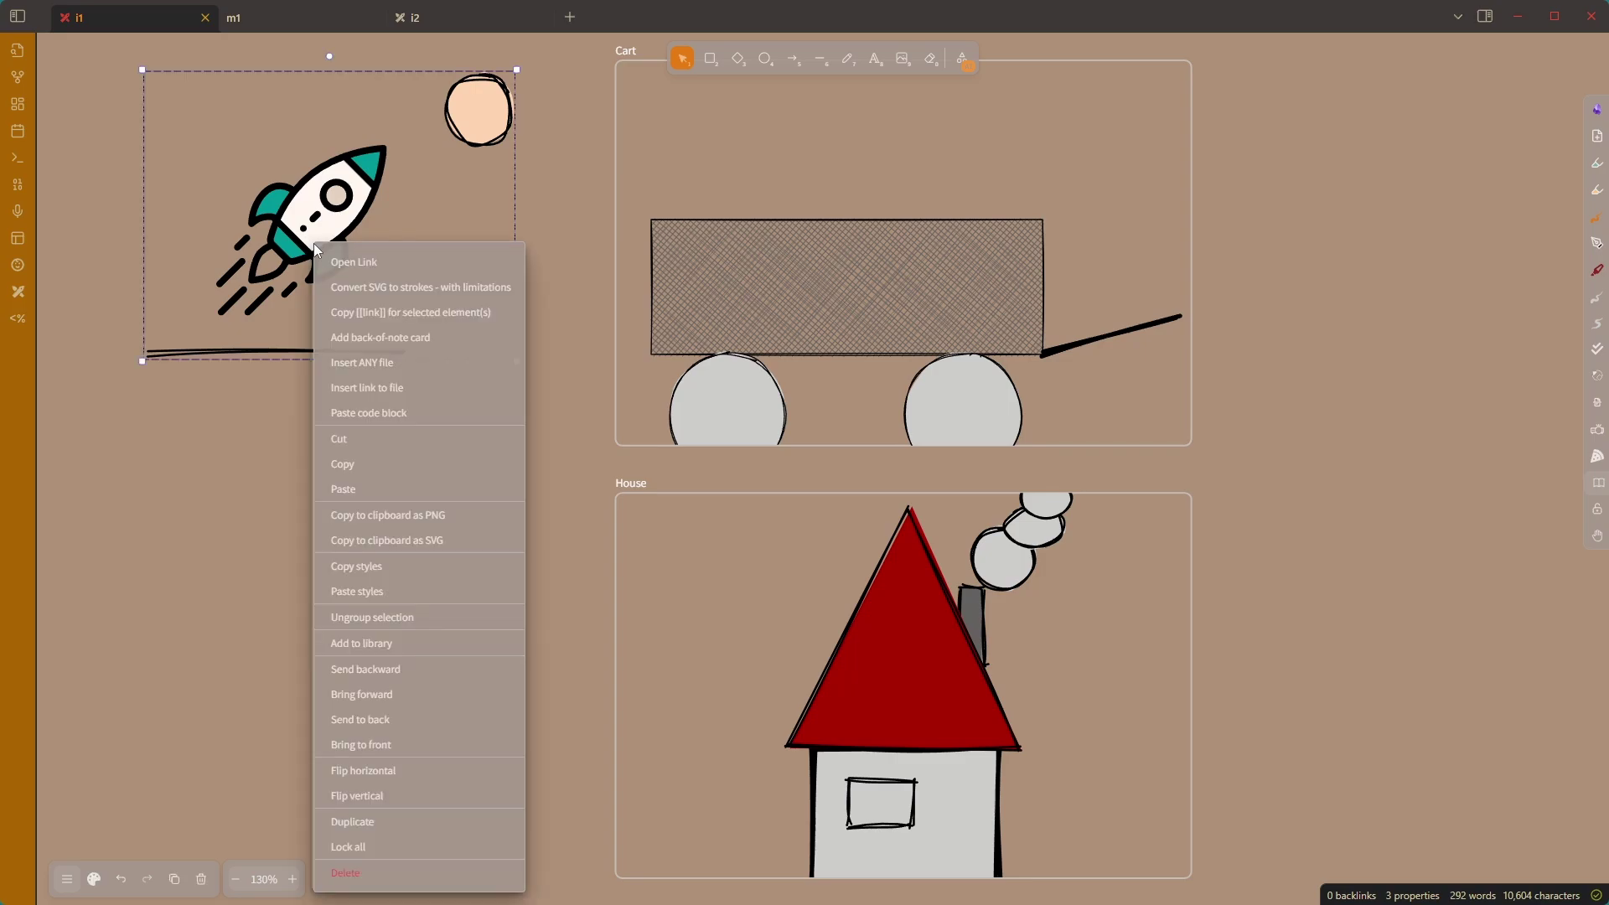
click(497, 328)
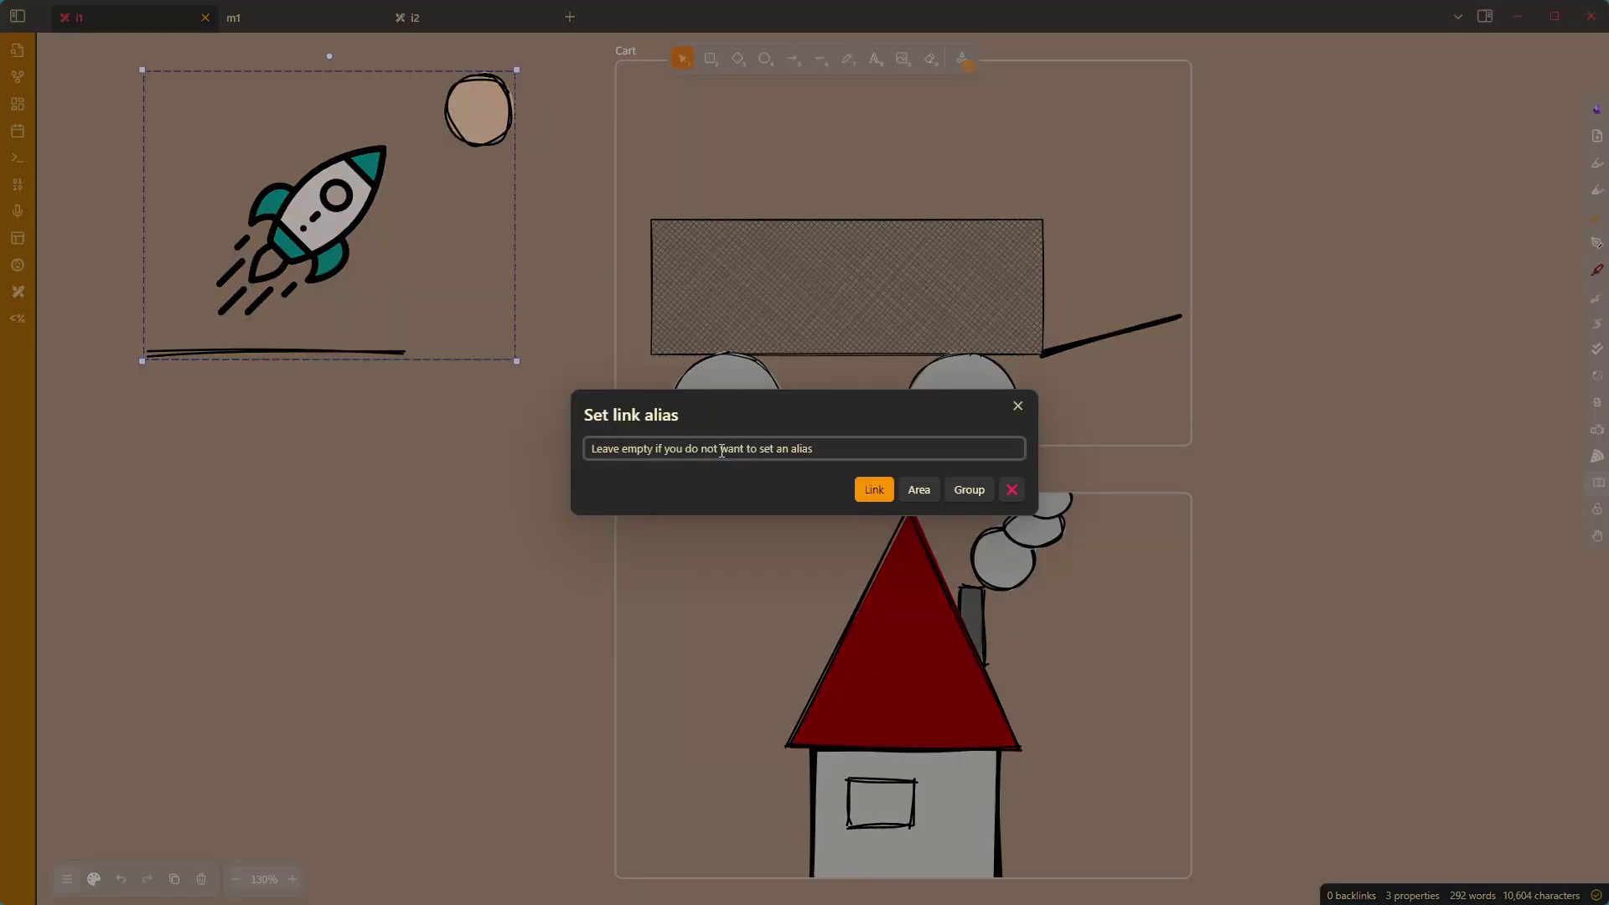
Step: Copy the rocket link as a Group reference, paste it into note m1, and follow it back to i1
click(972, 496)
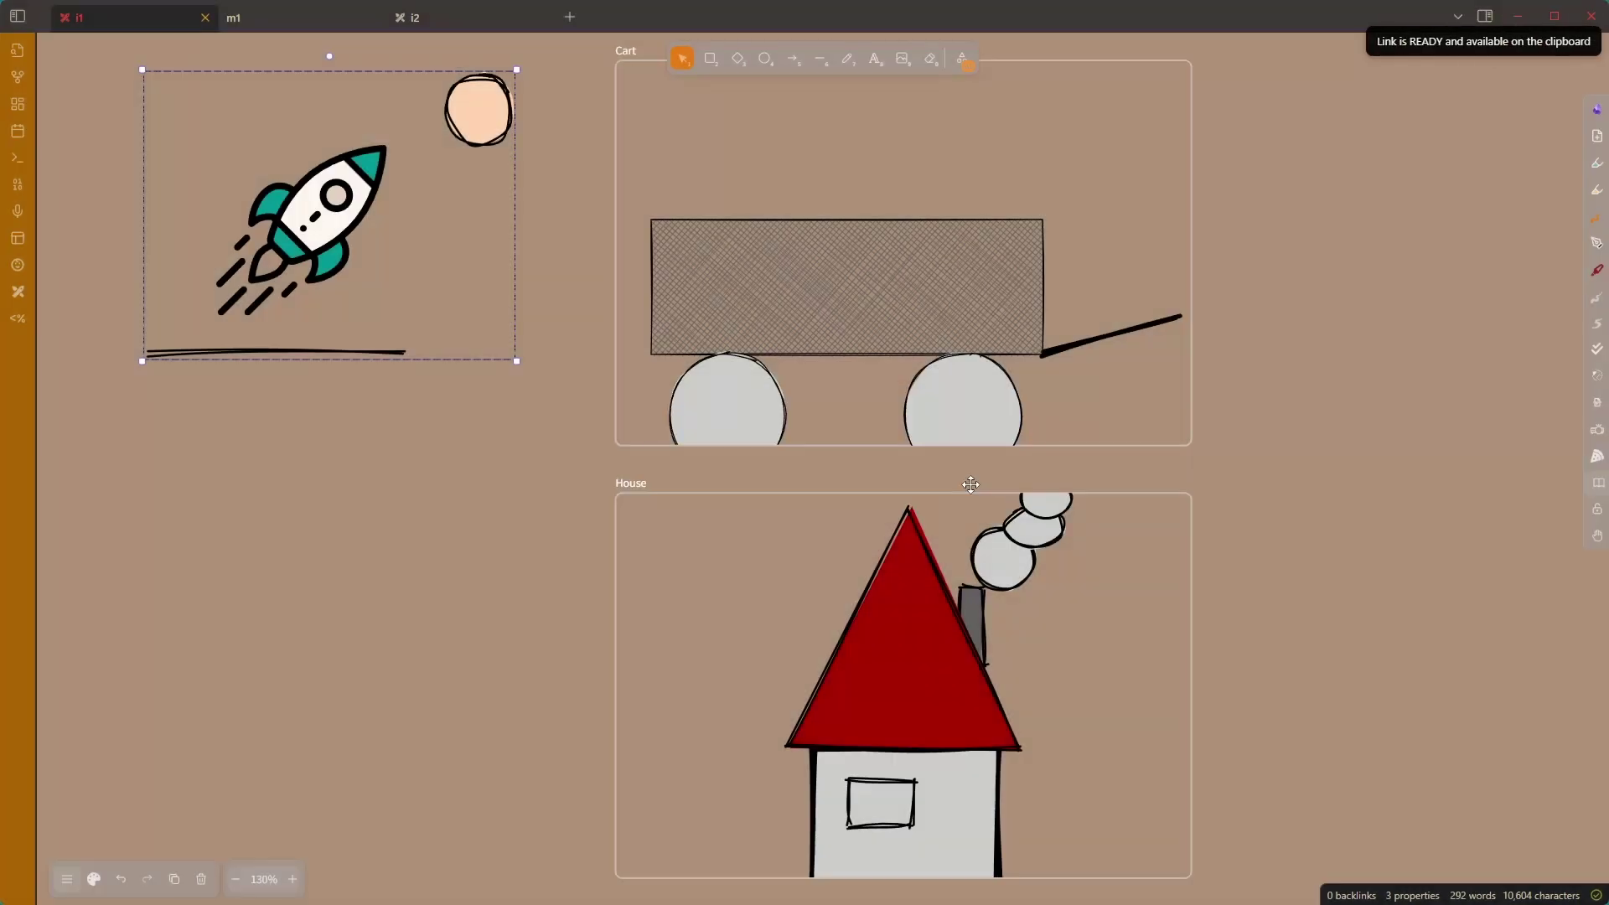
click(298, 24)
click(224, 189)
key(ctrl+v)
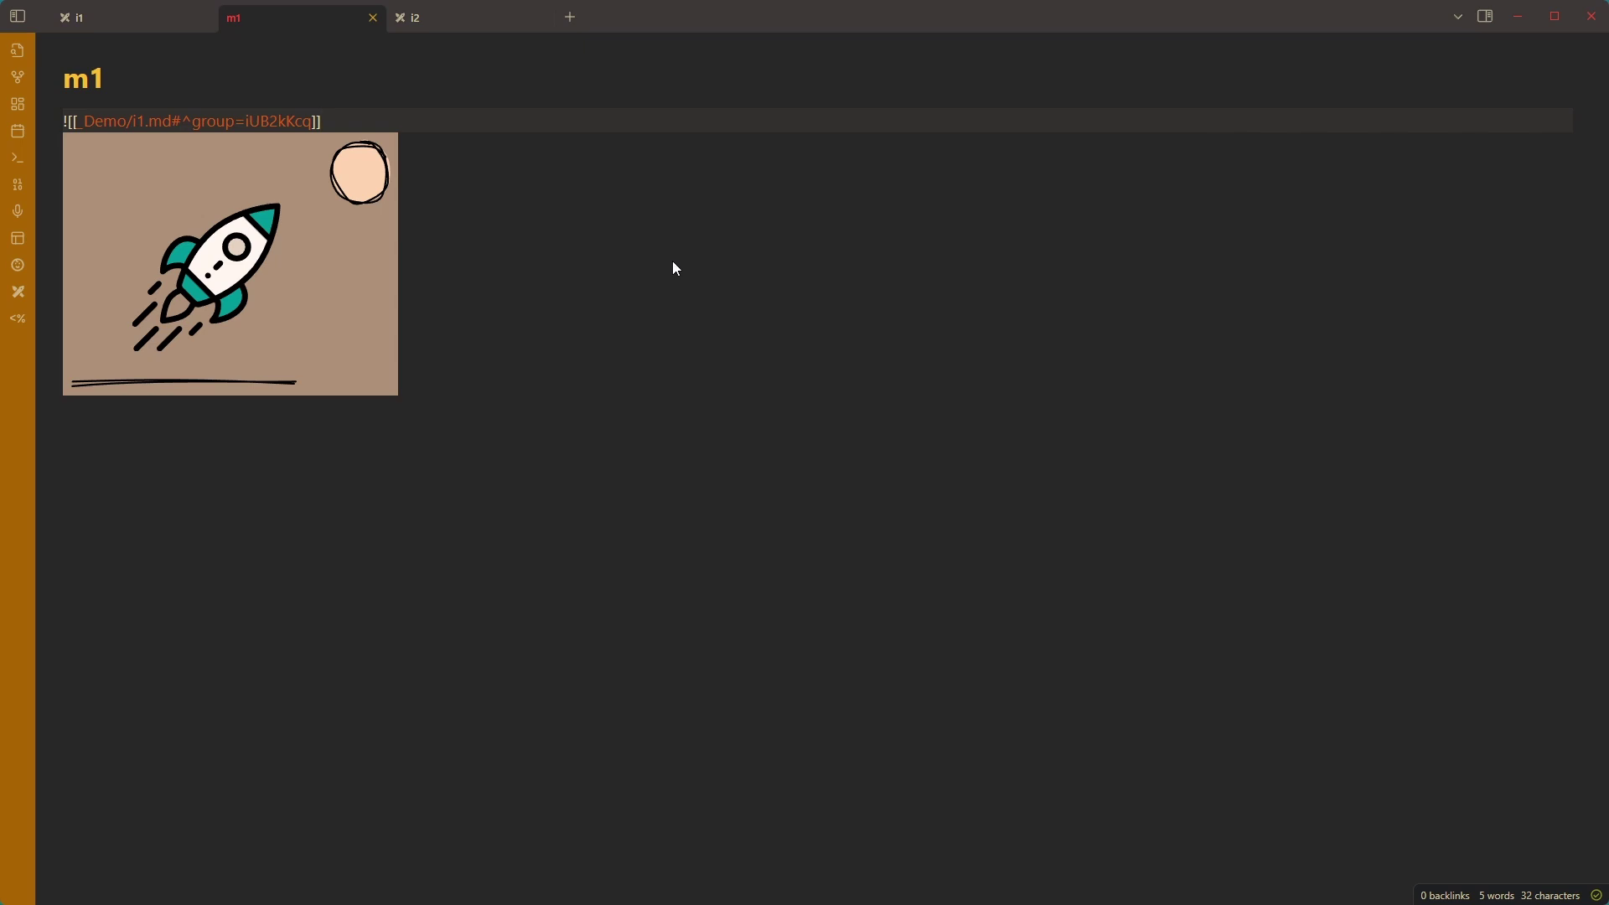
click(286, 270)
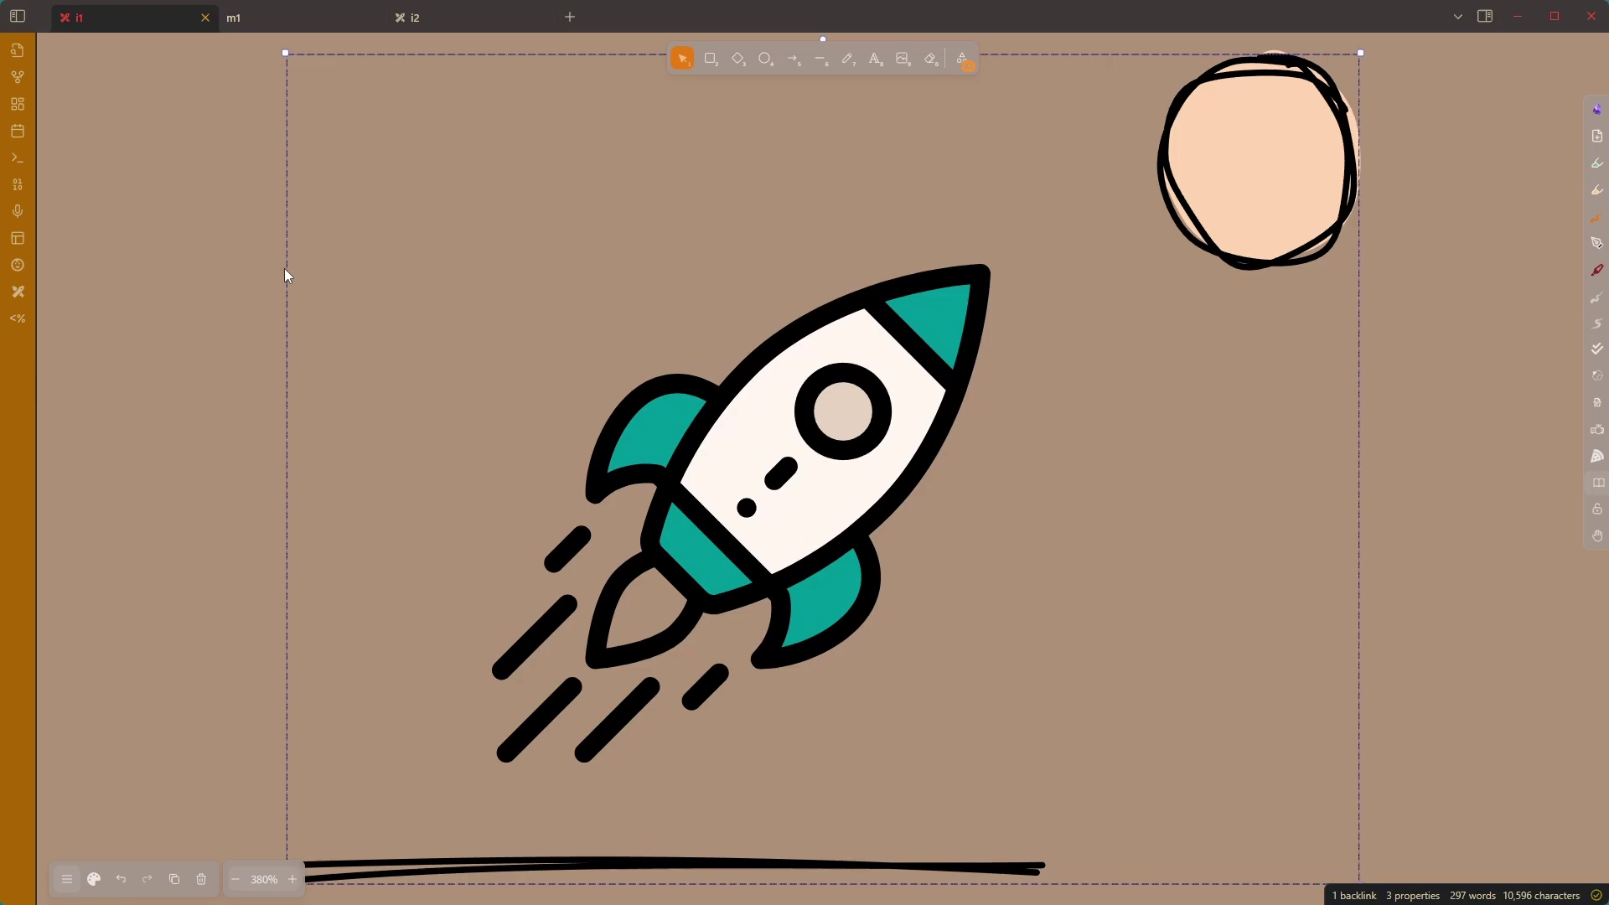
scroll(361, 393, down, 10)
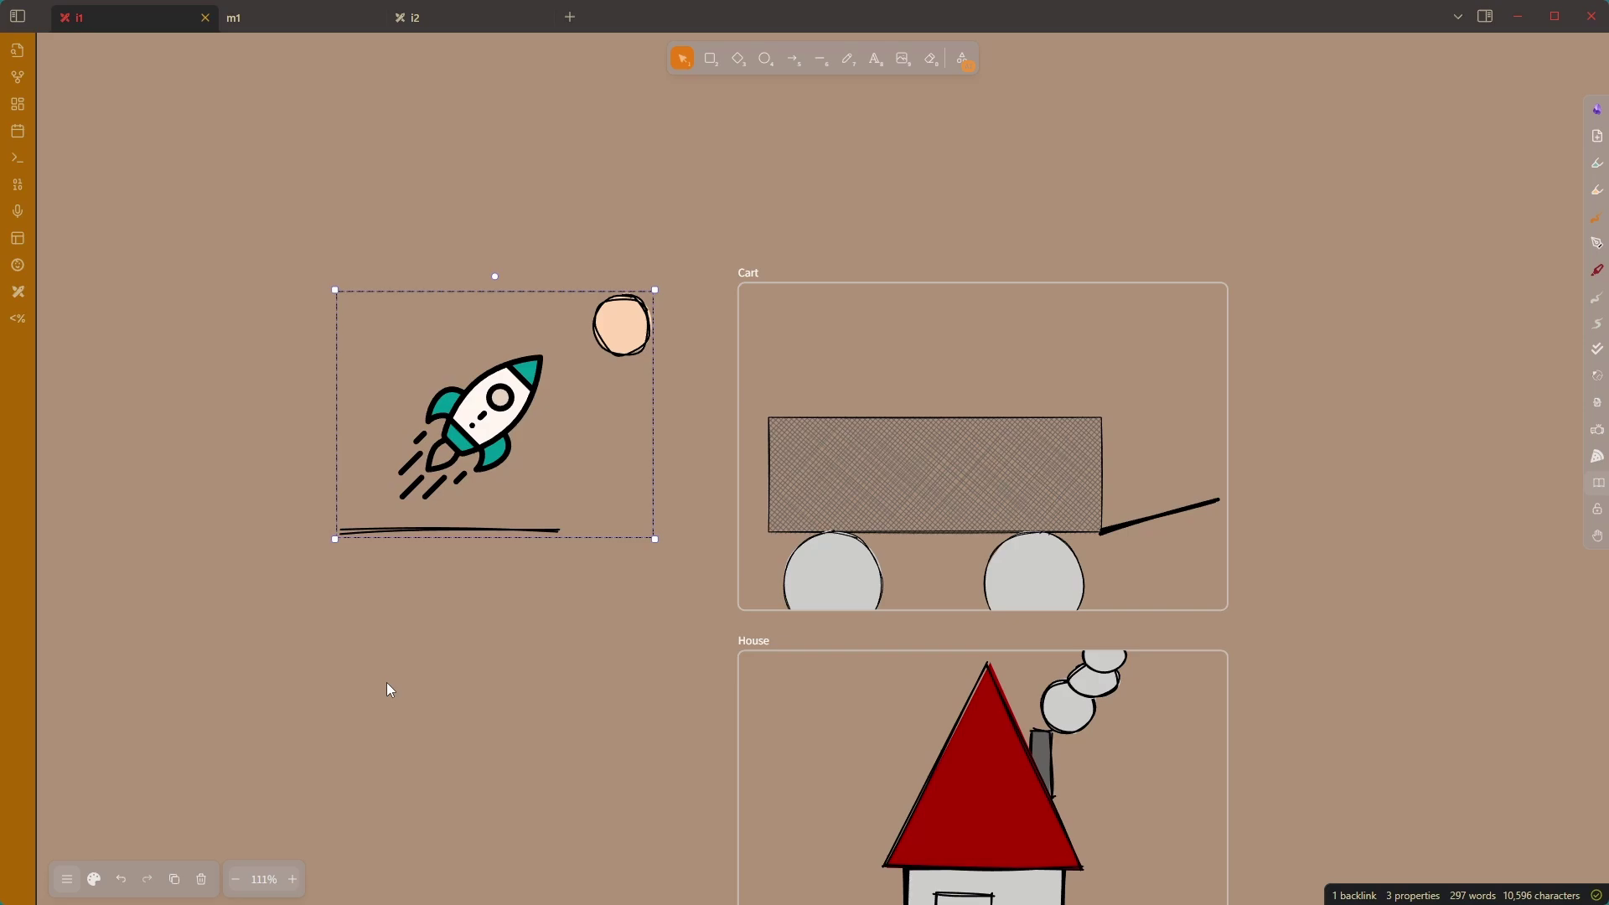
Step: Paste the rocket, moon and ground-line group into drawing i2 and move it to the upper left
click(414, 18)
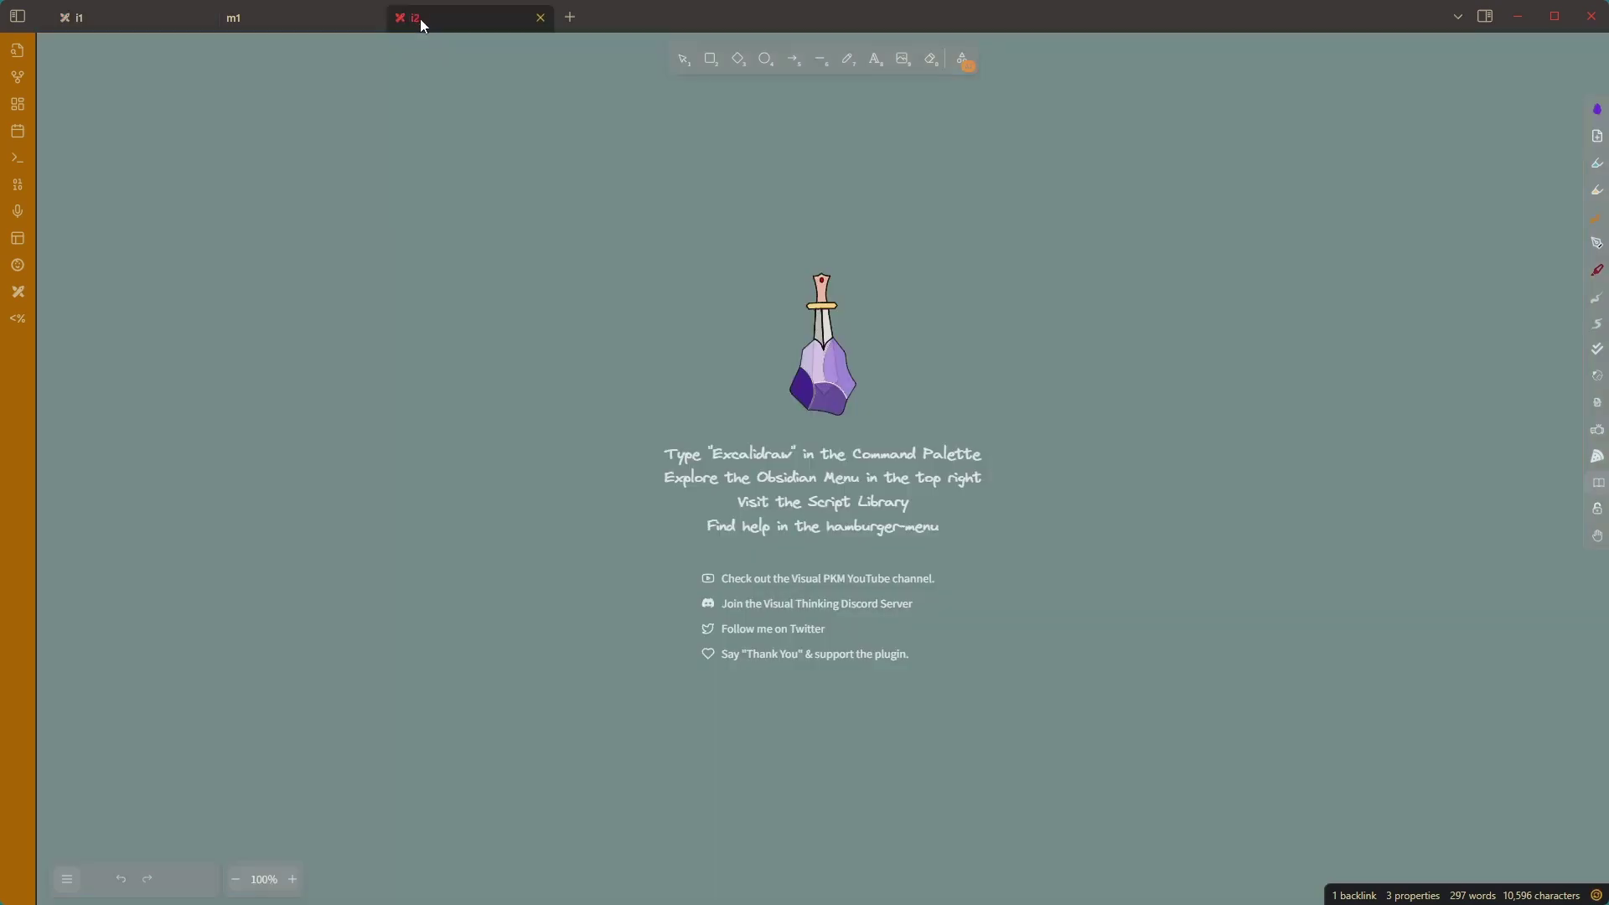
right_click(362, 308)
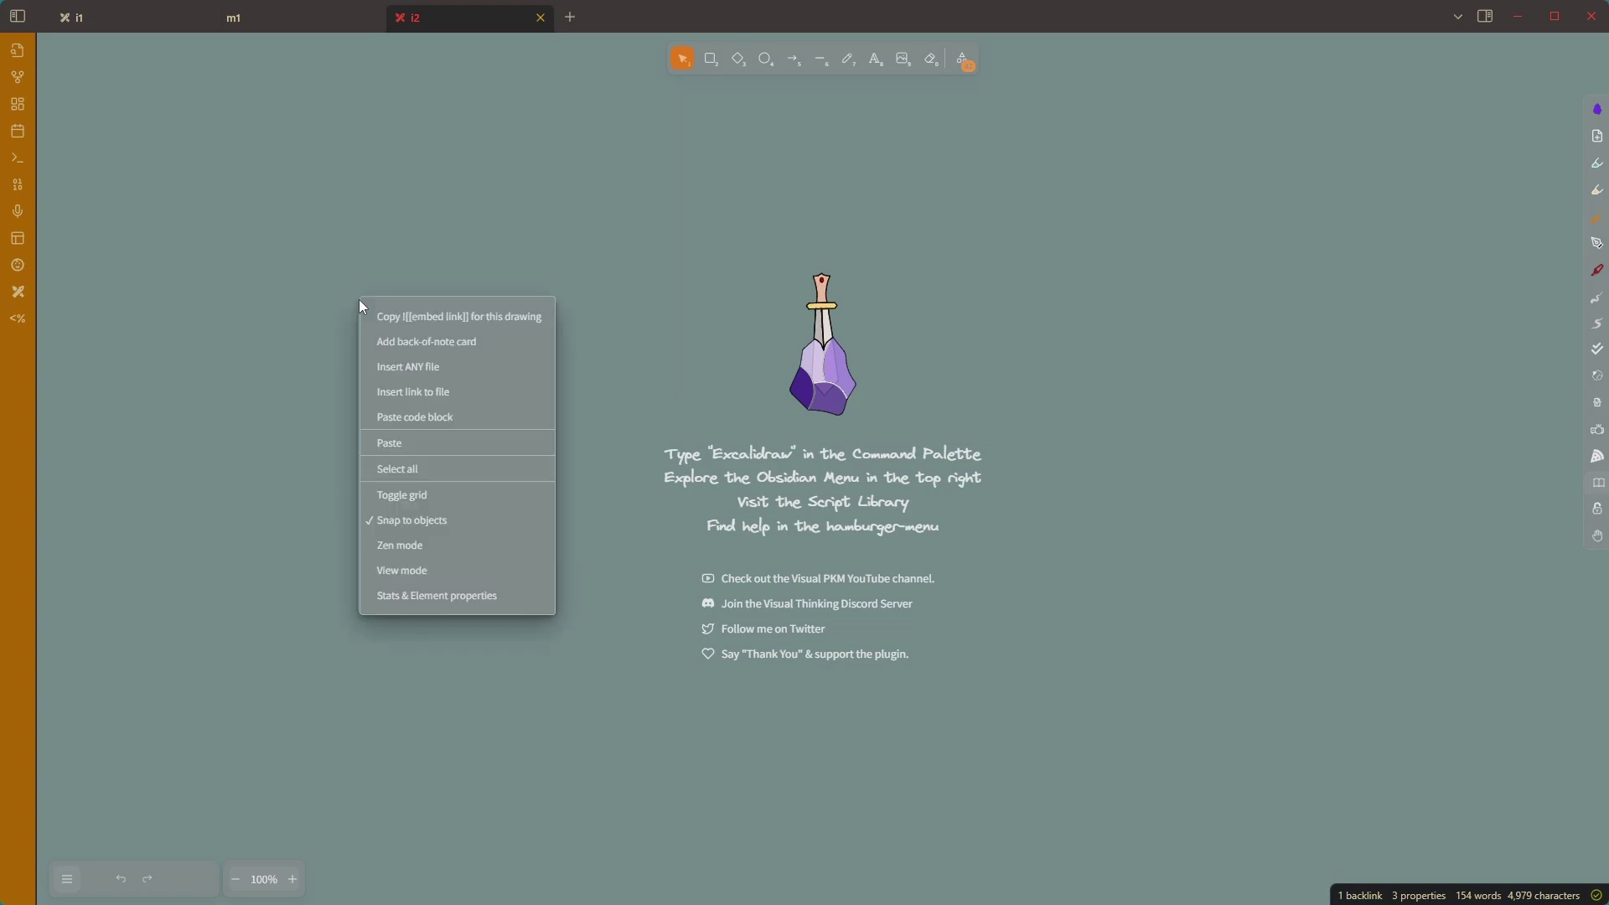
click(426, 443)
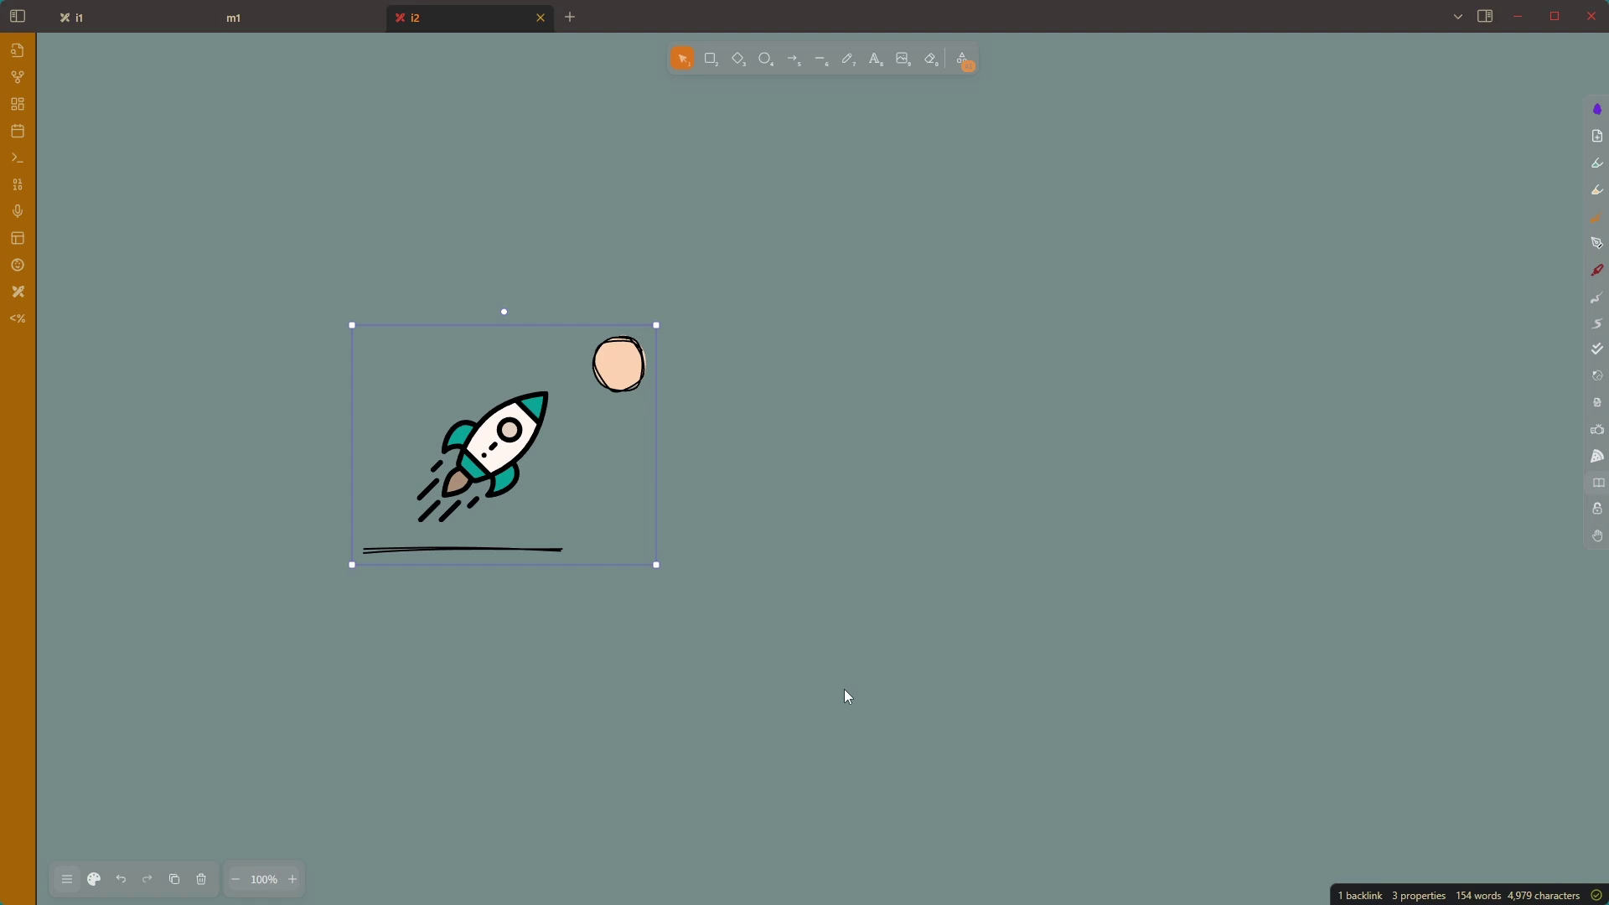
drag(366, 335, 228, 176)
click(732, 491)
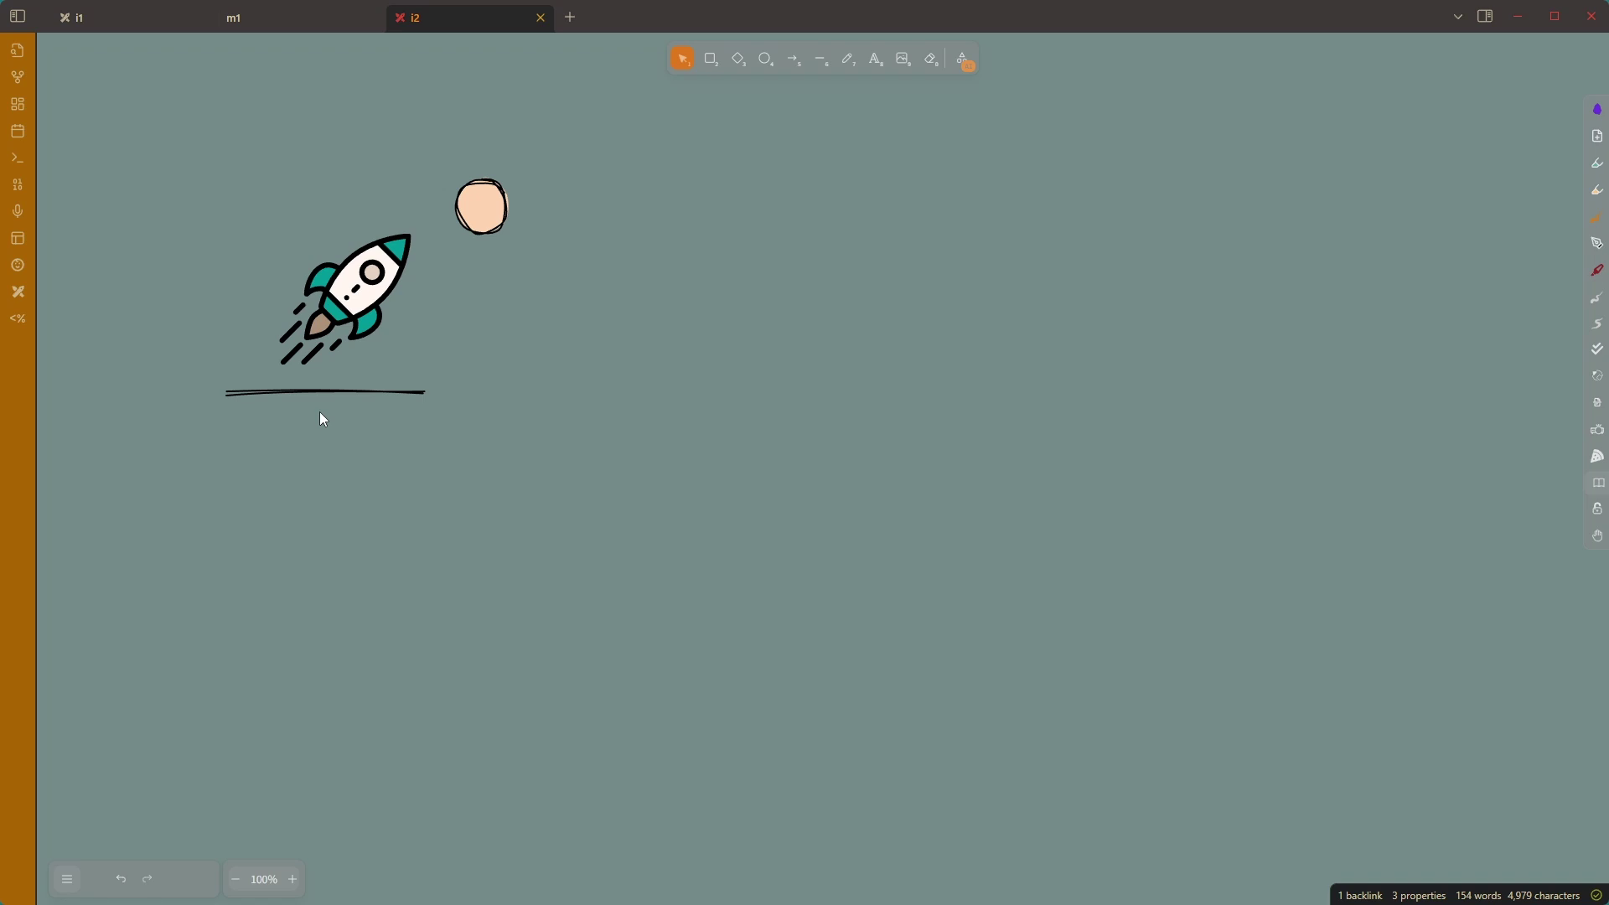
Step: Select i1's Cart frame and copy its link as a frame reference
click(129, 22)
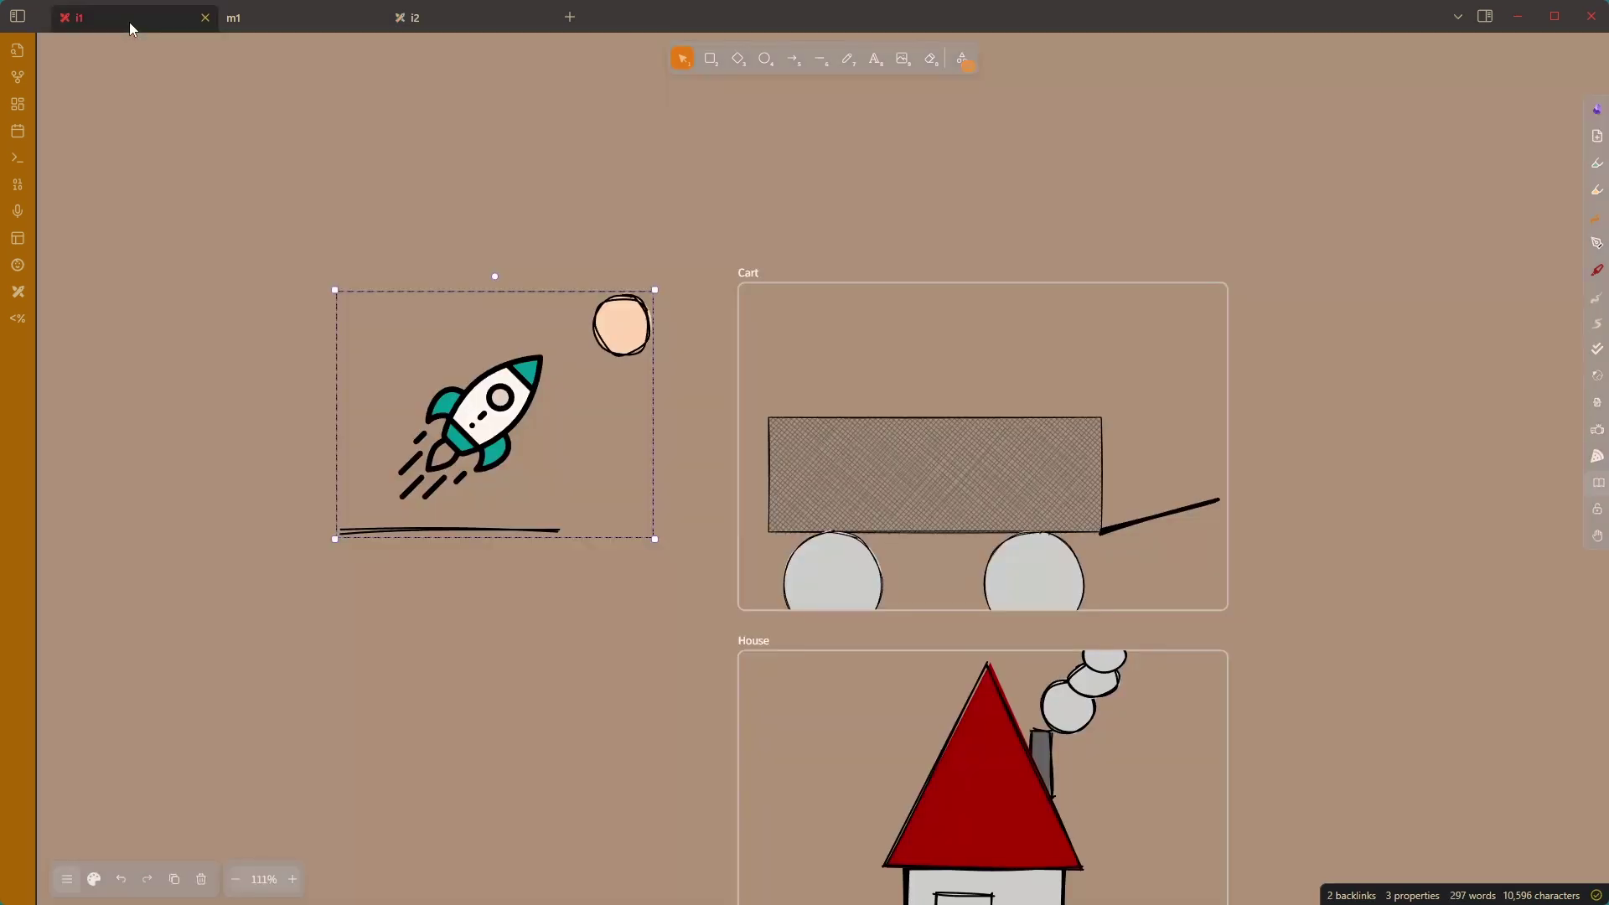
click(823, 285)
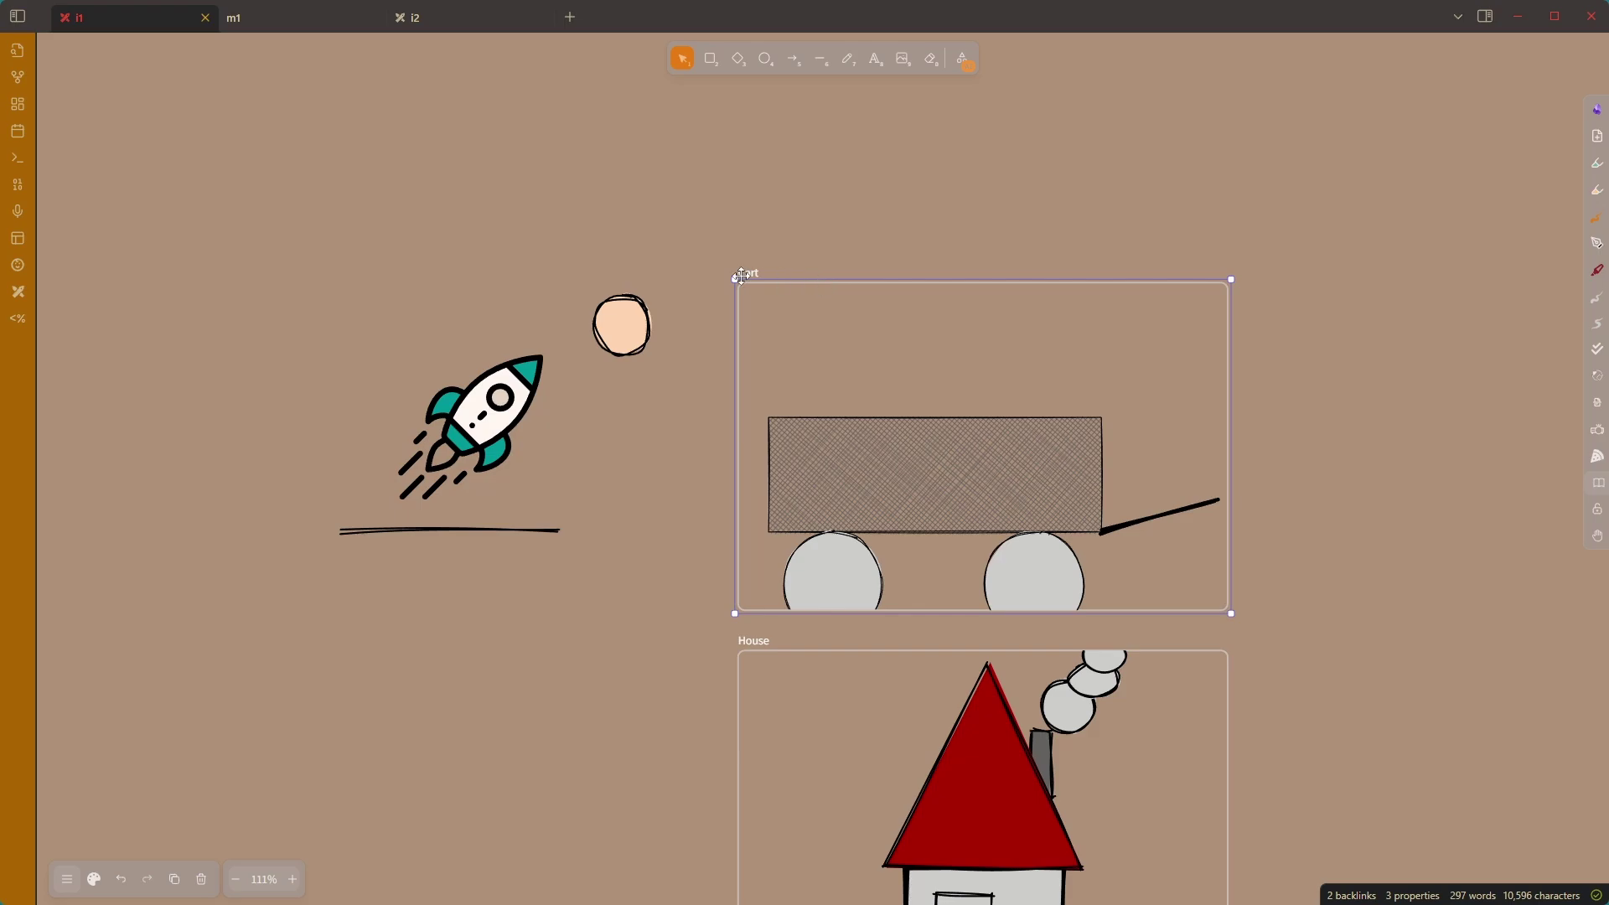
click(964, 59)
key(Escape)
right_click(766, 289)
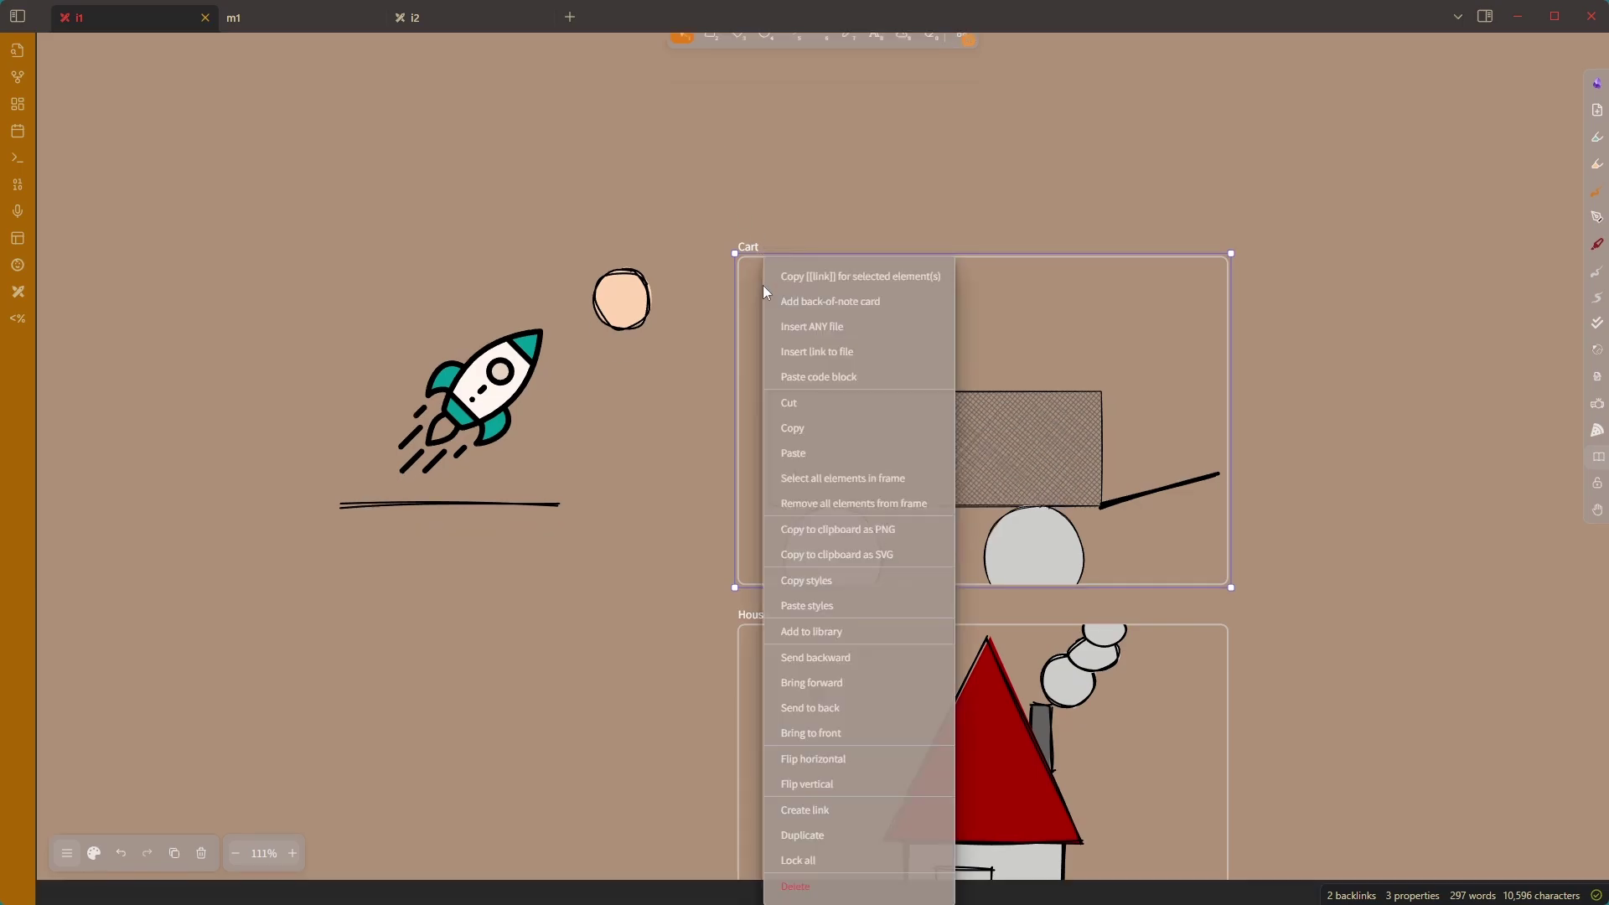
click(890, 287)
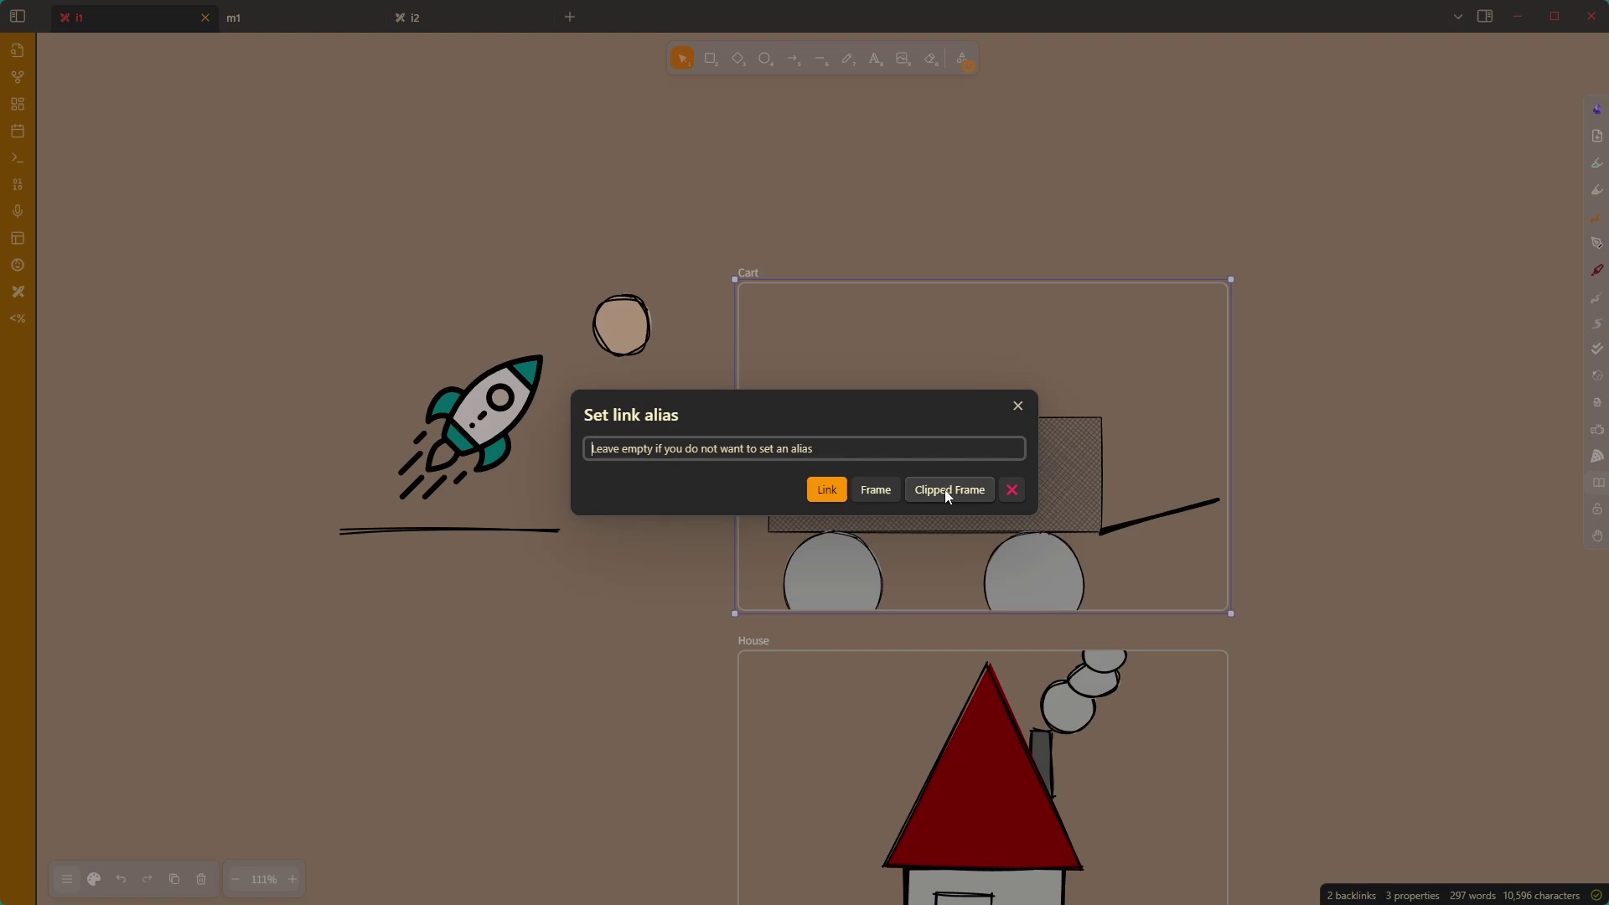
click(869, 490)
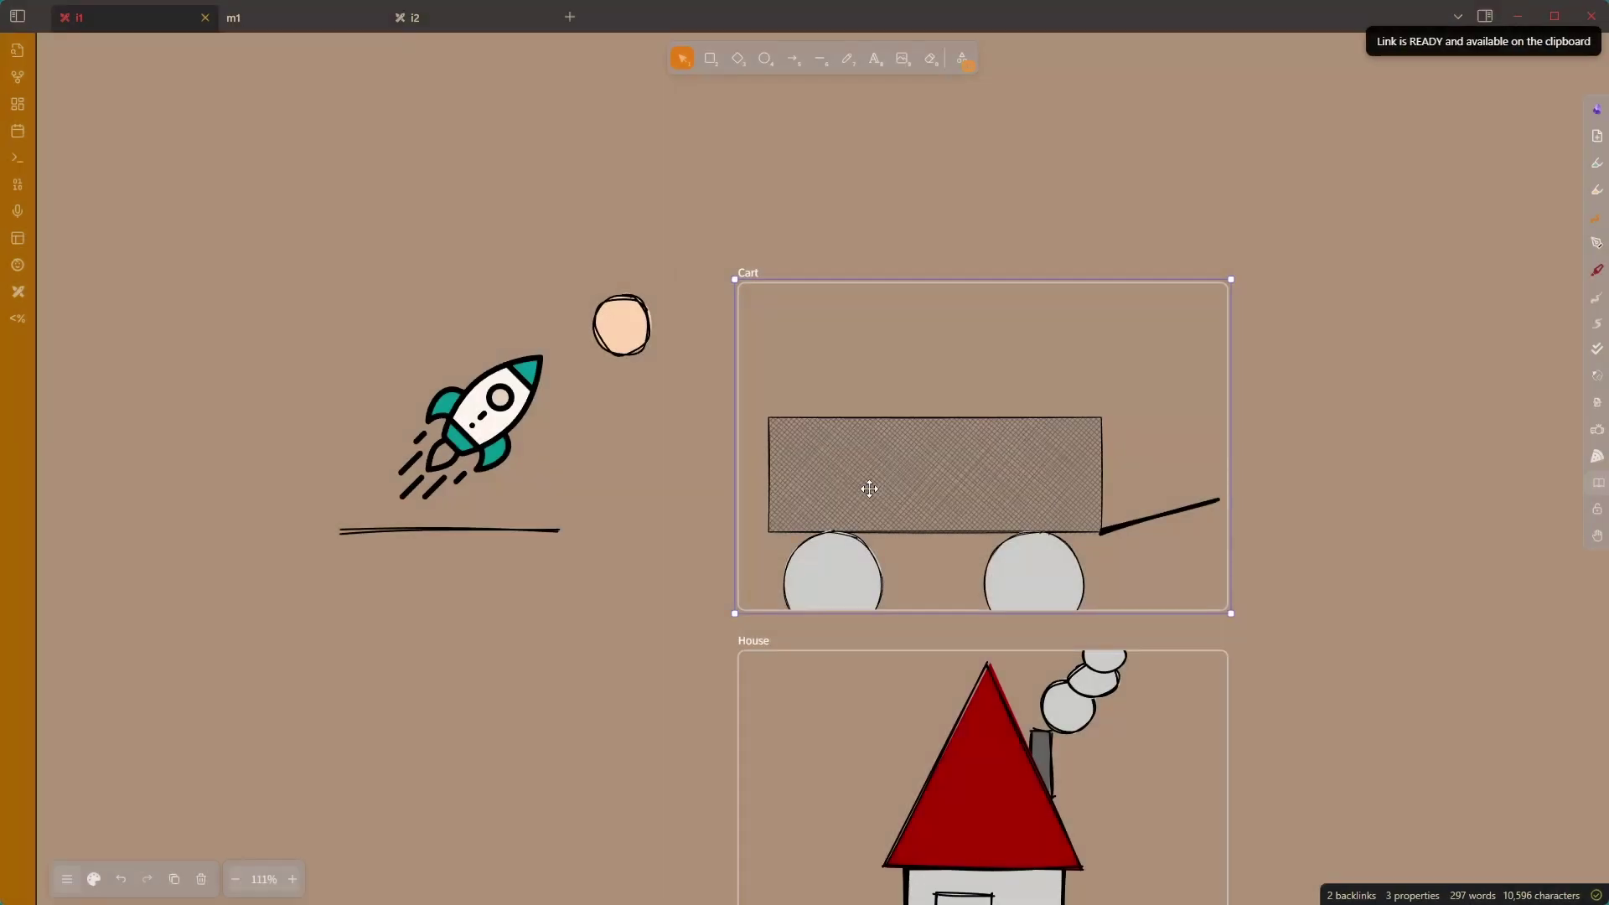
Step: In drawing i2, drag the pasted Cart frame left toward the rocket group
click(447, 15)
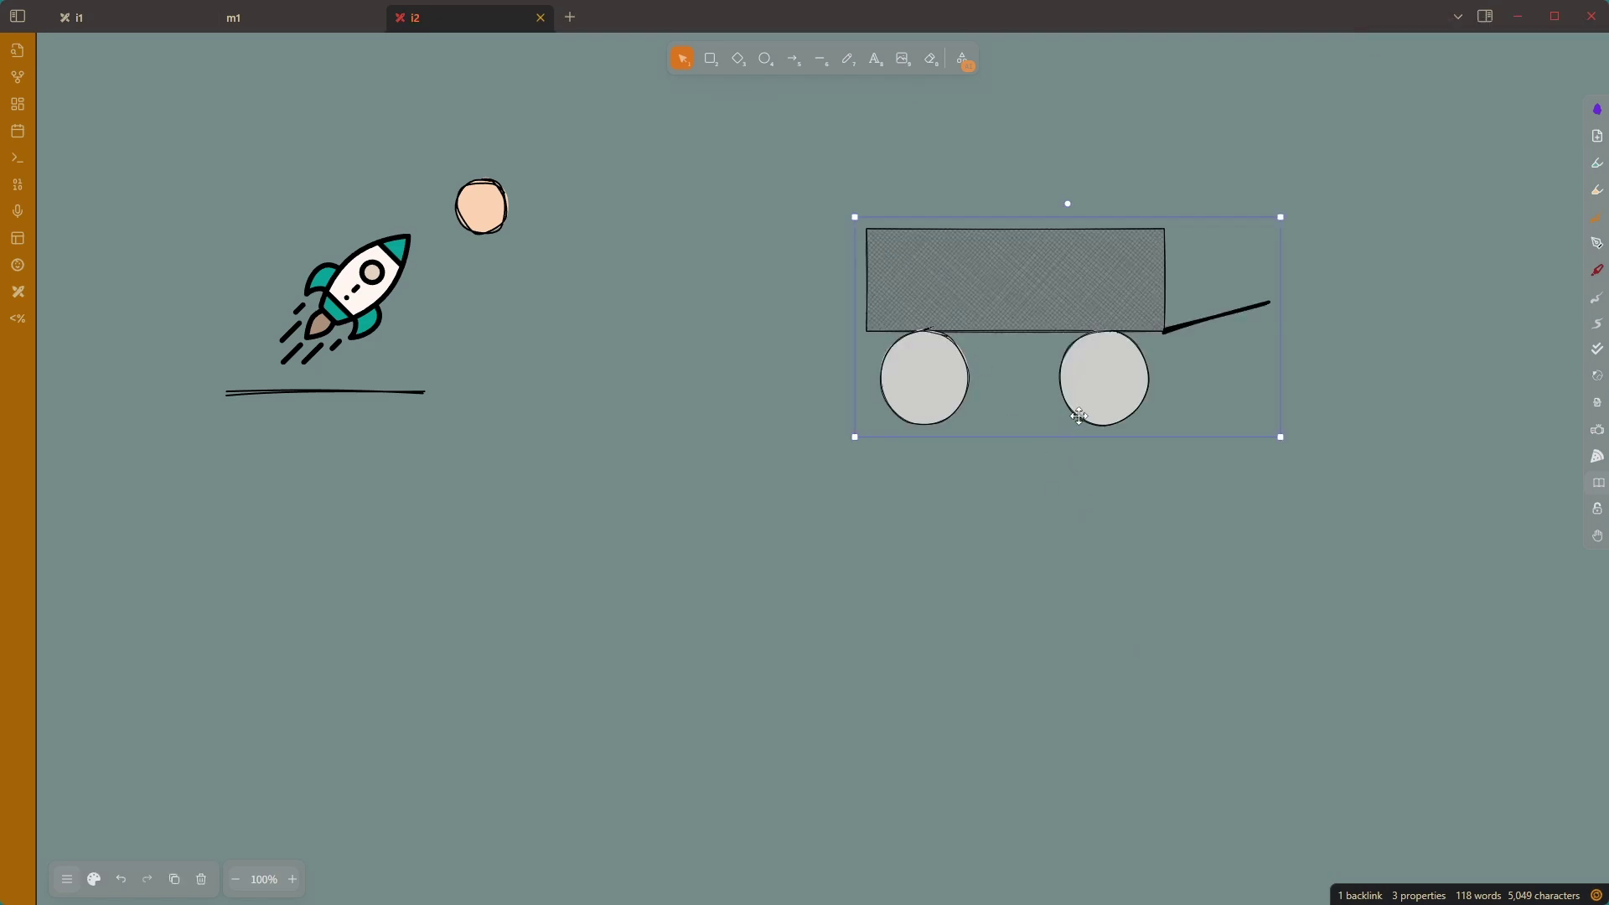
drag(1091, 350, 848, 351)
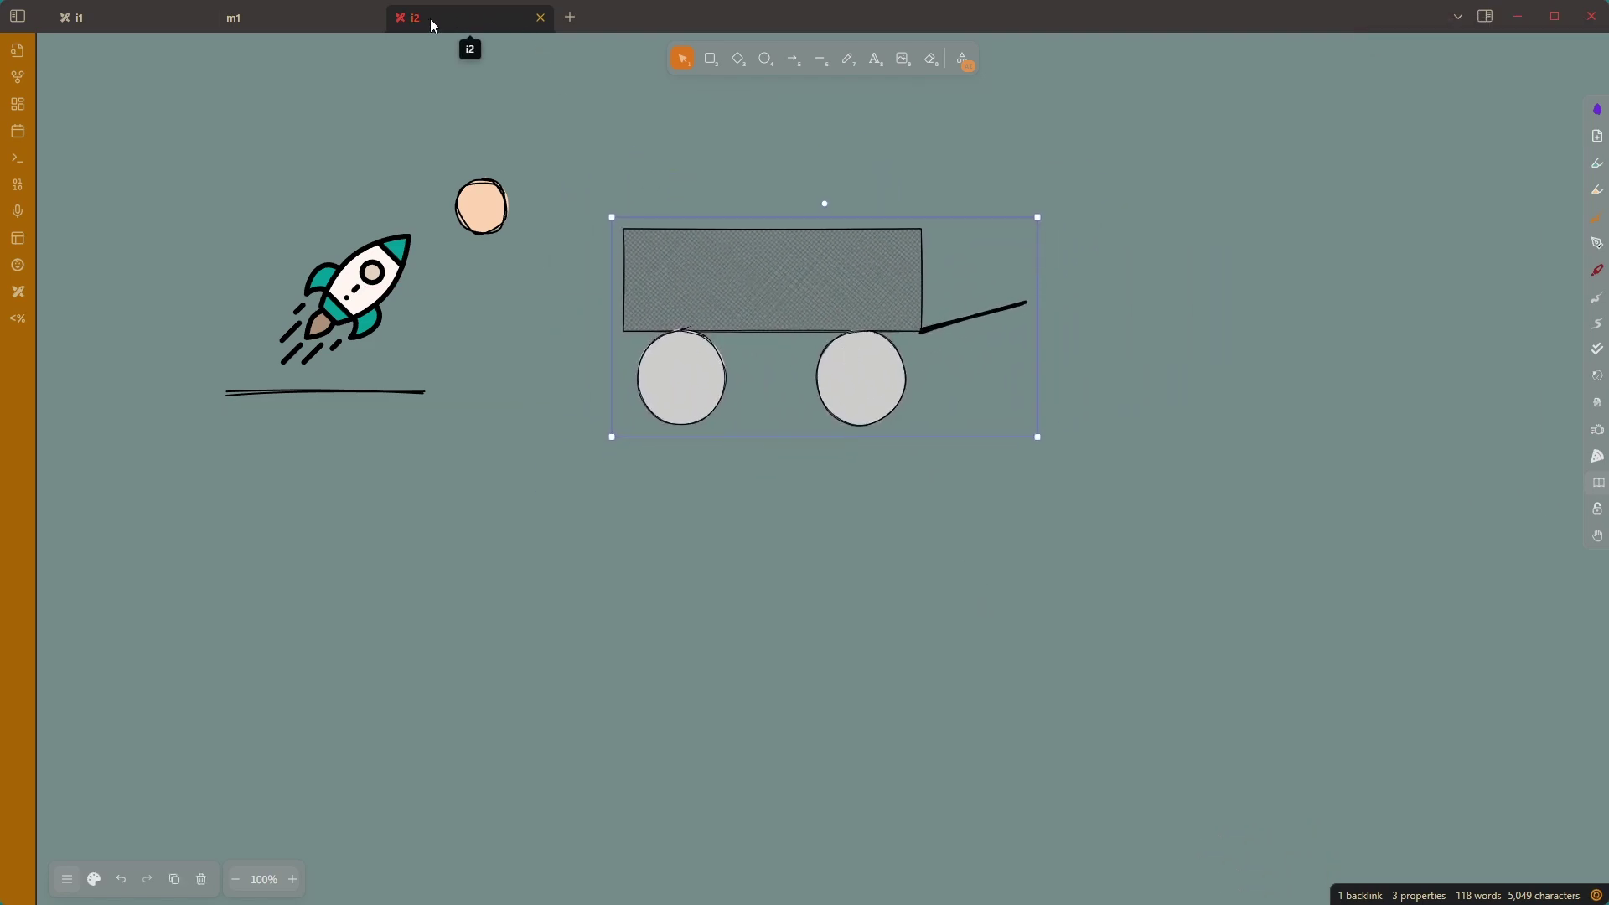
click(118, 18)
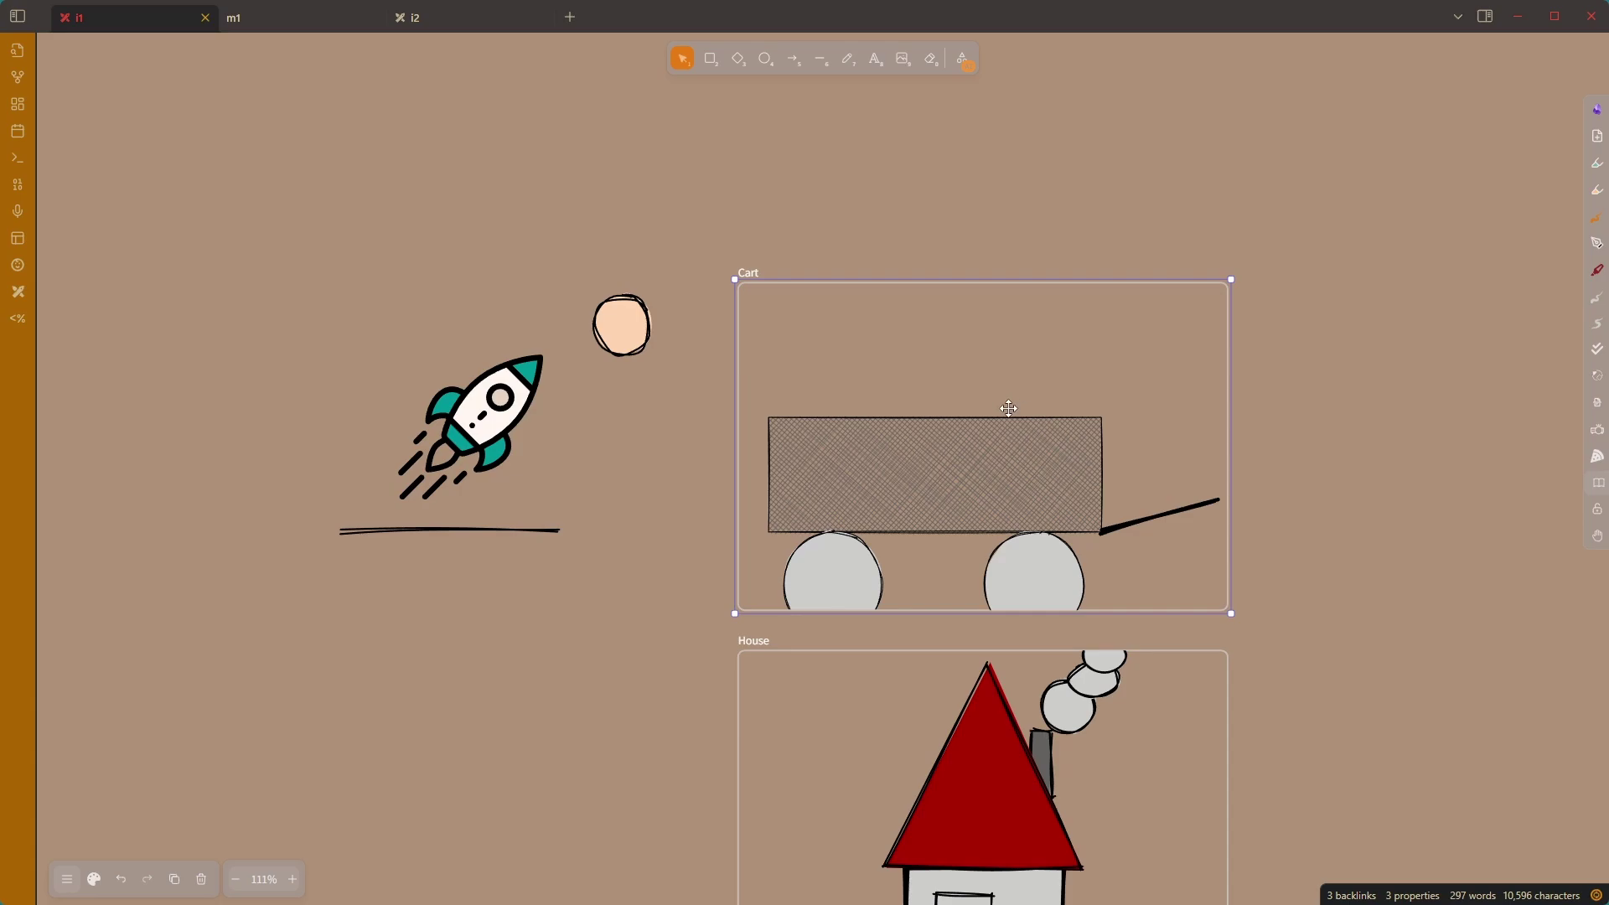
click(440, 22)
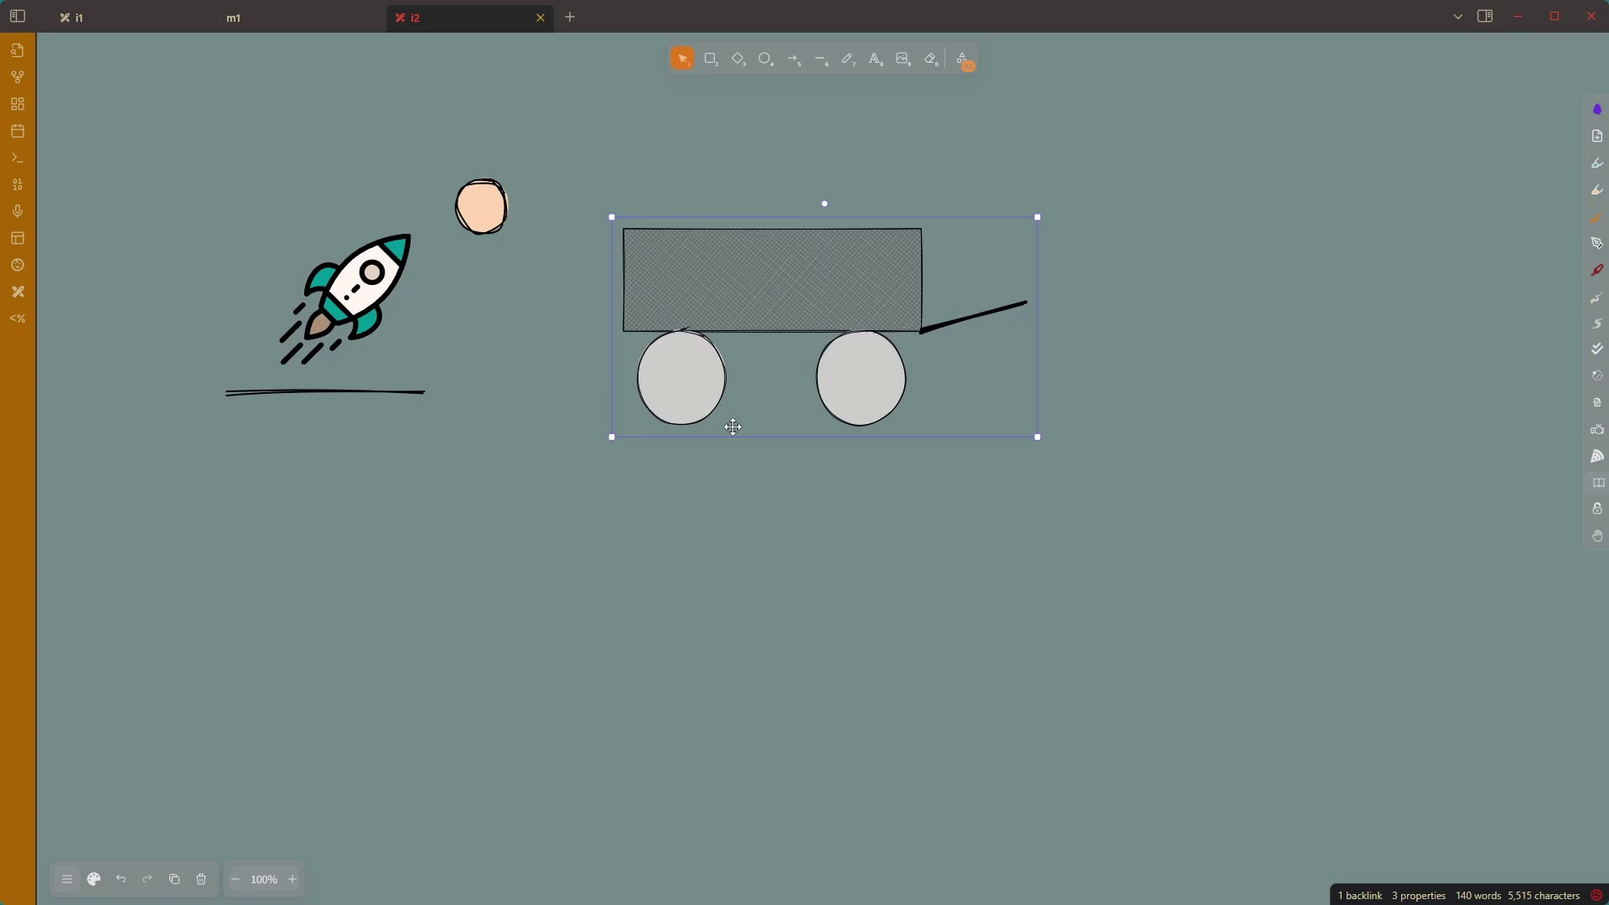
click(98, 23)
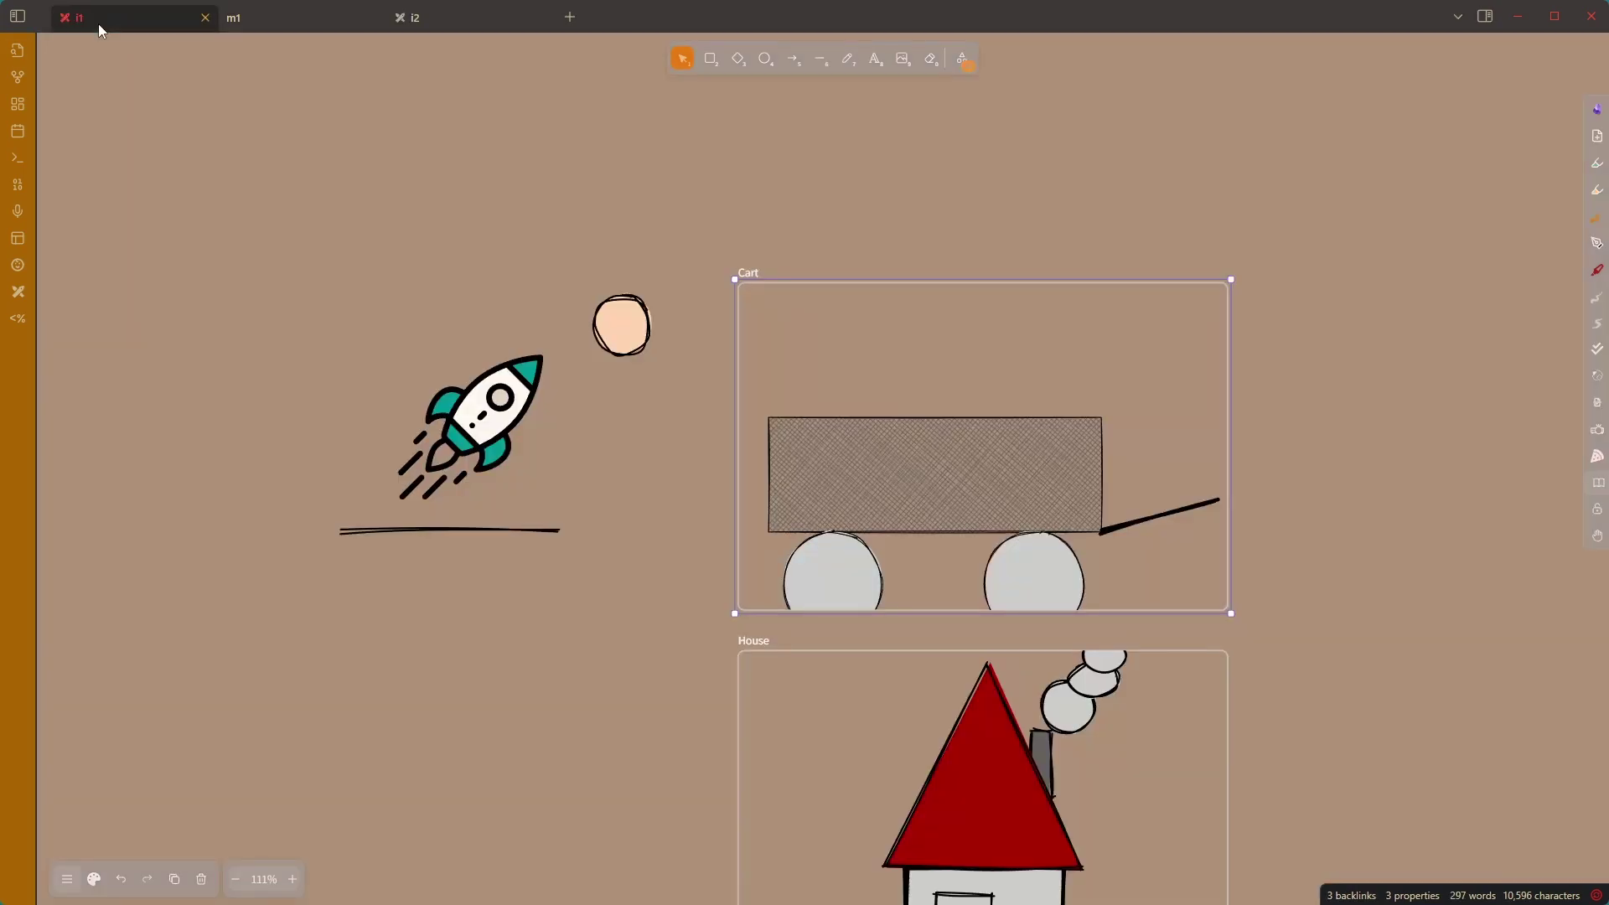
Step: Paste the Cart frame embed on a new line below the rocket embed in note m1
click(289, 27)
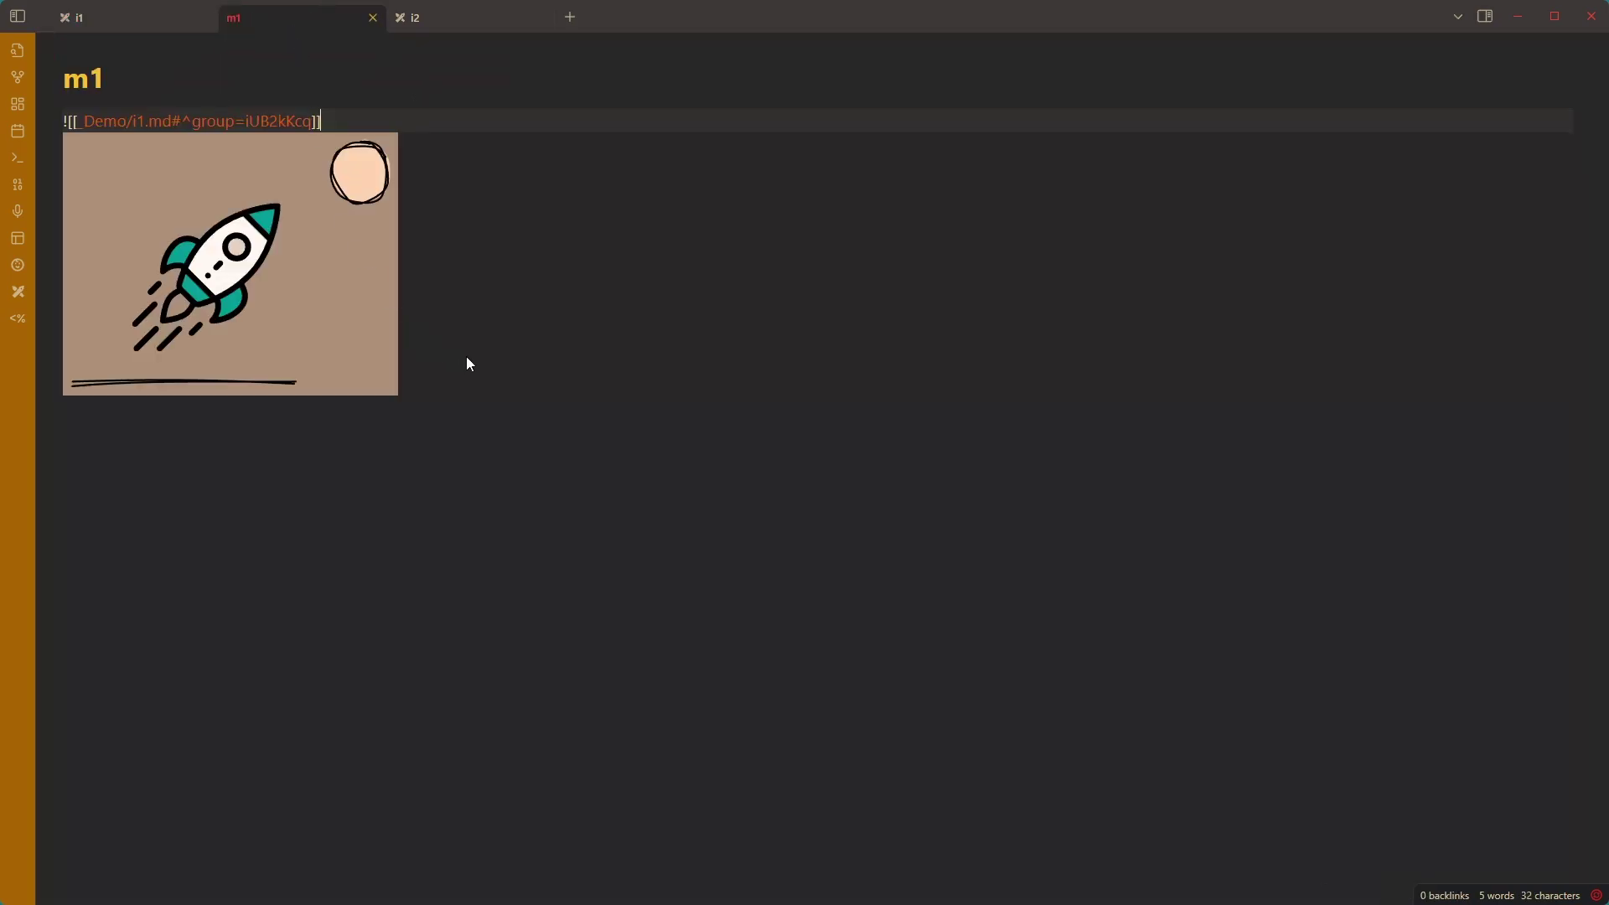
click(423, 113)
key(Return)
text(![[ Demo/i1.md#^frame=lbP4Jn3NlxQuQbVMmOmAA]])
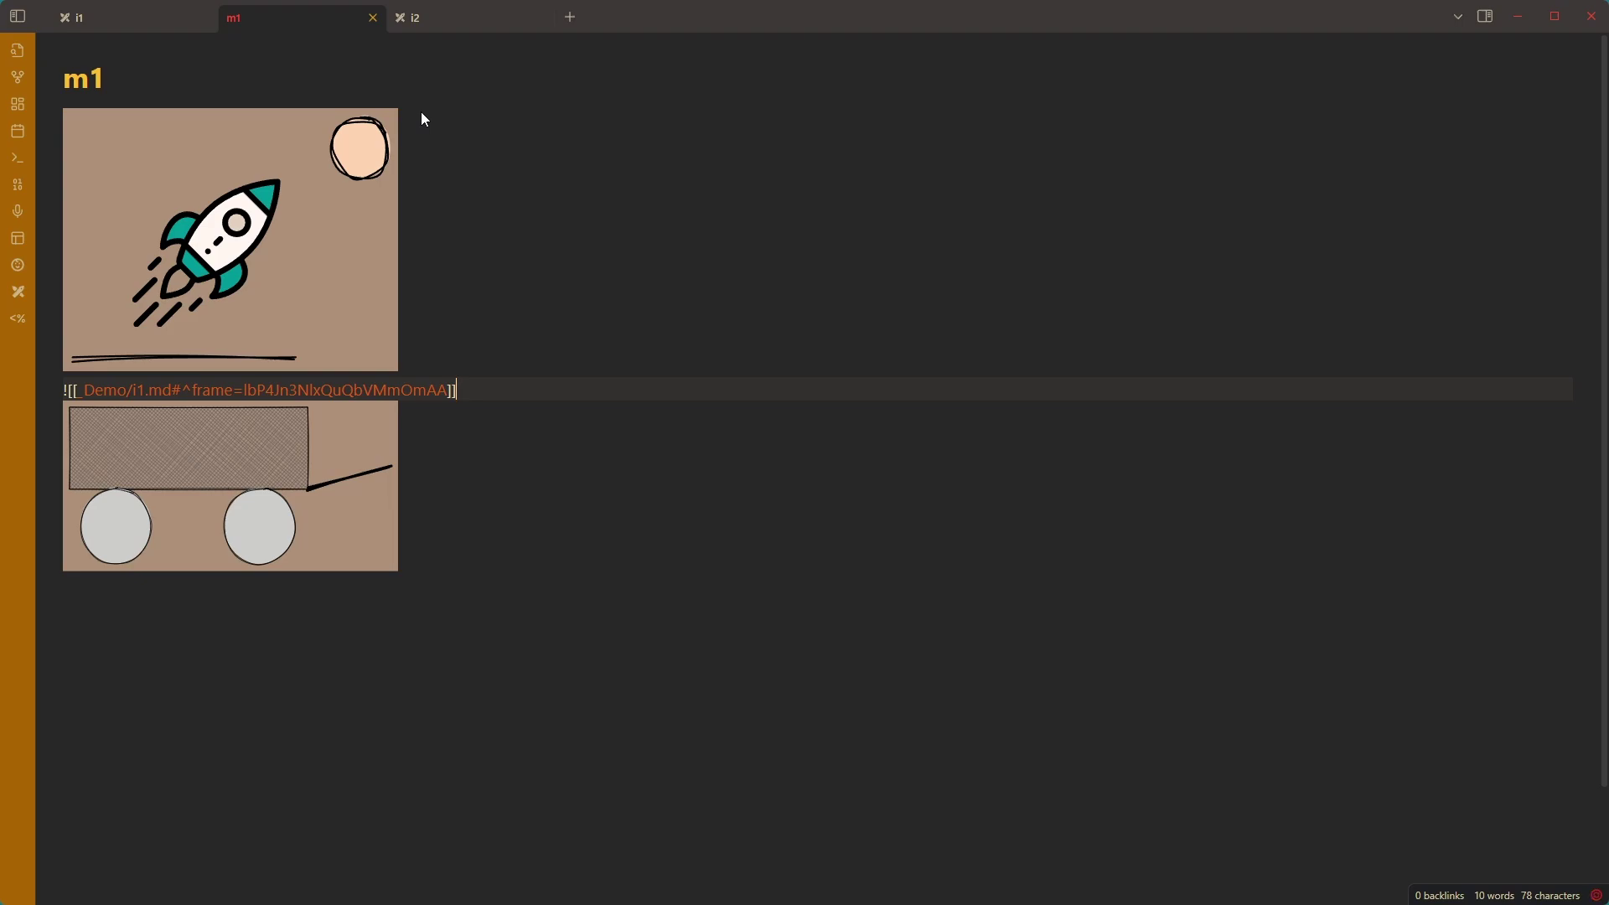
Step: Copy a Clipped Frame link for i1's Cart frame
click(136, 18)
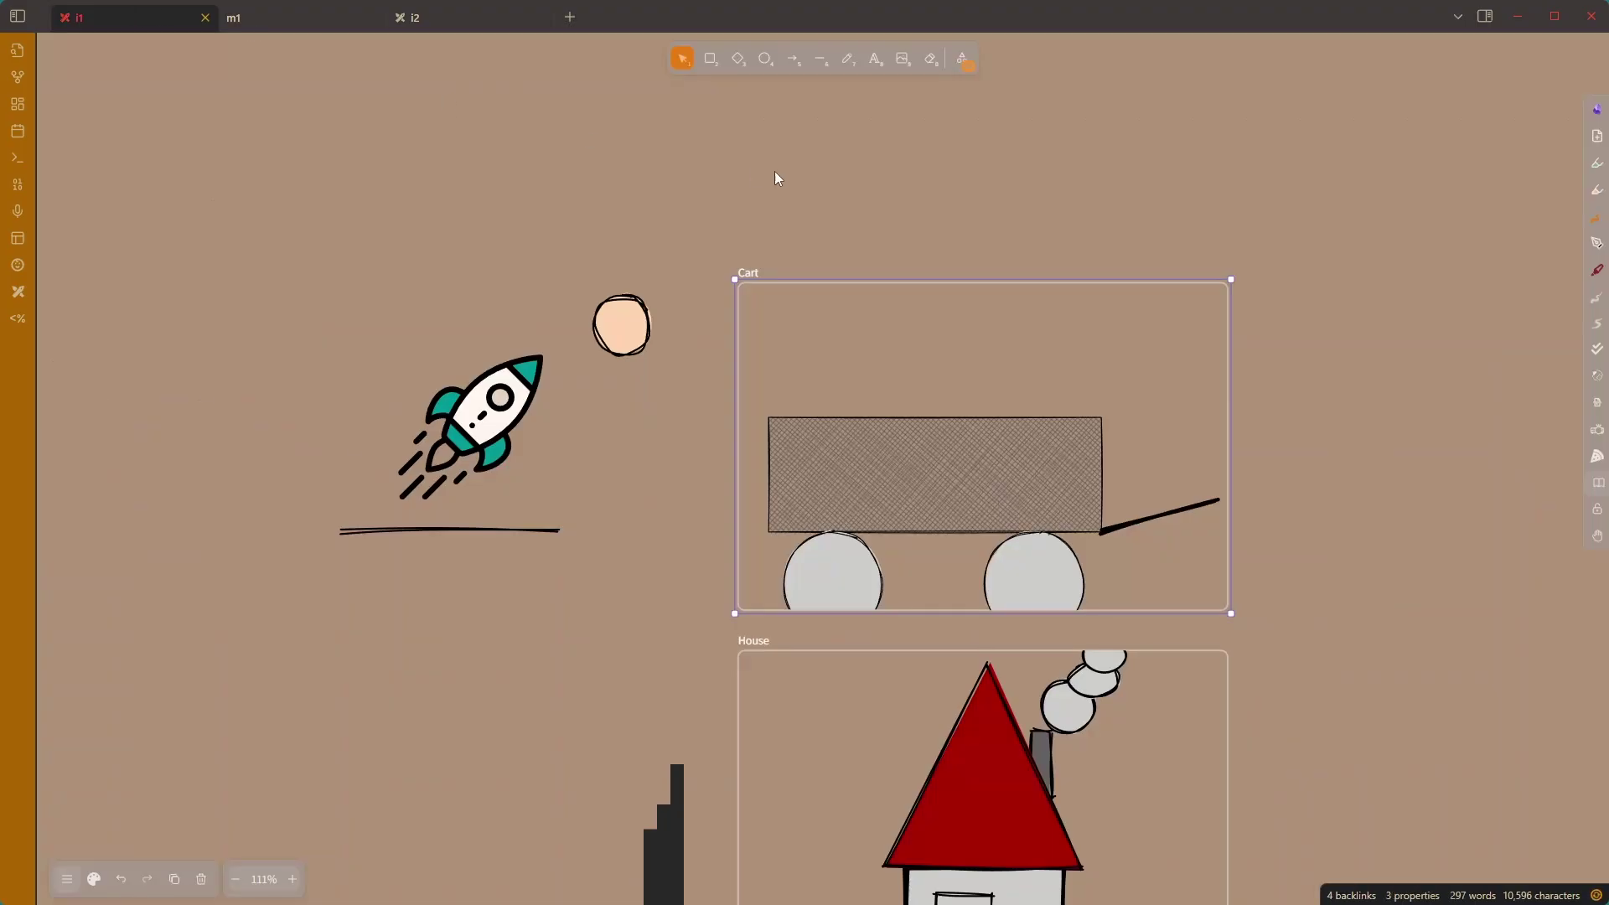
right_click(831, 285)
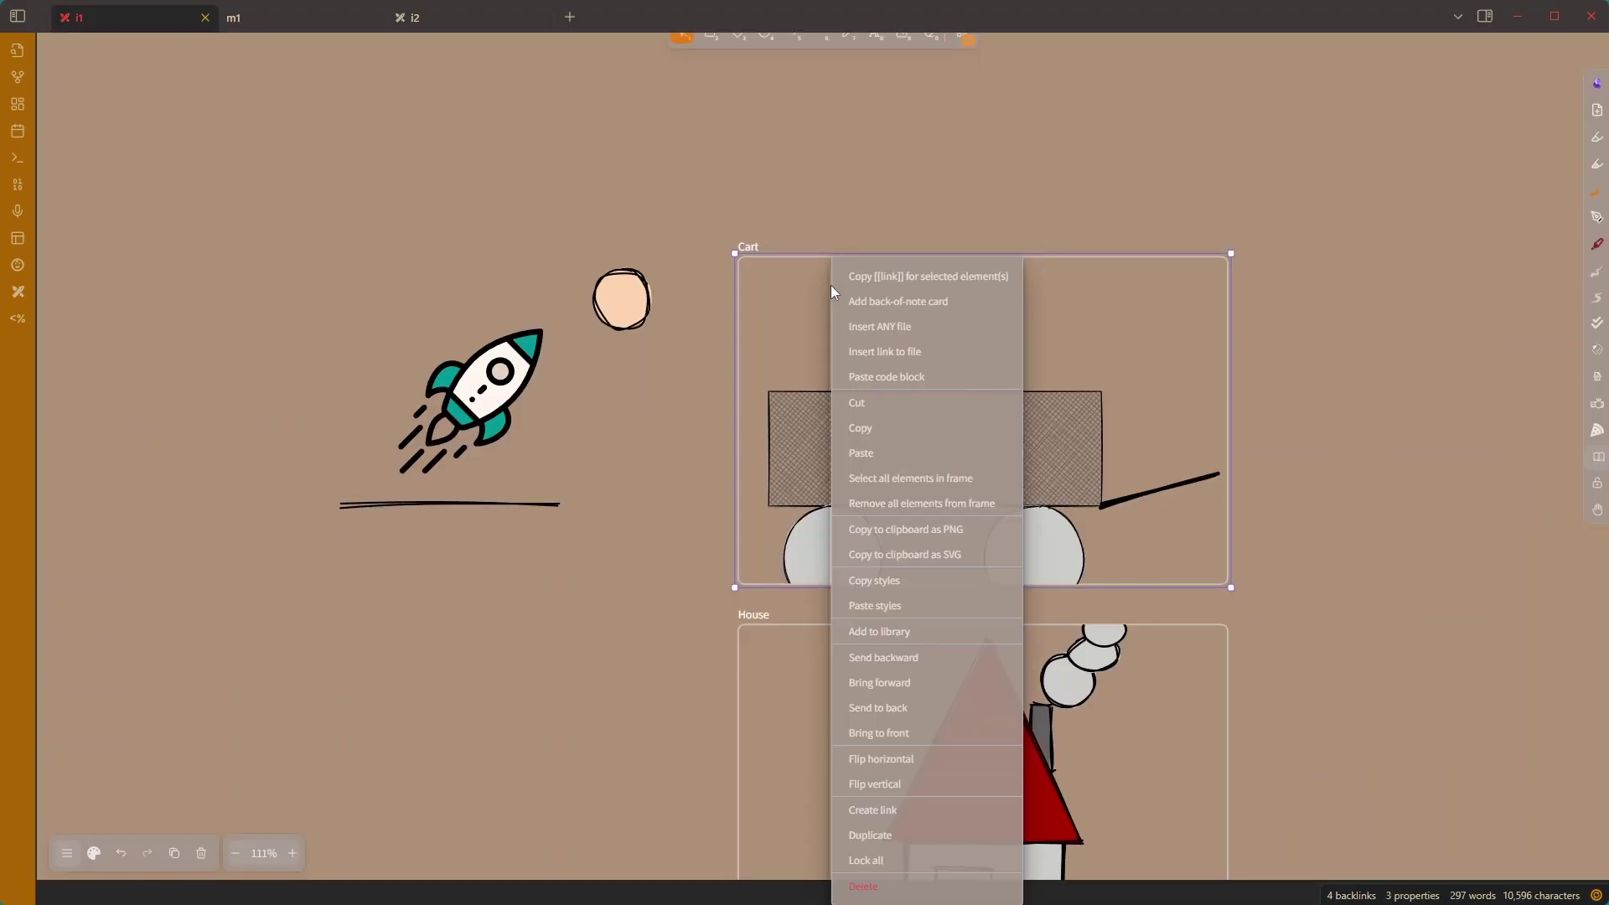
click(928, 279)
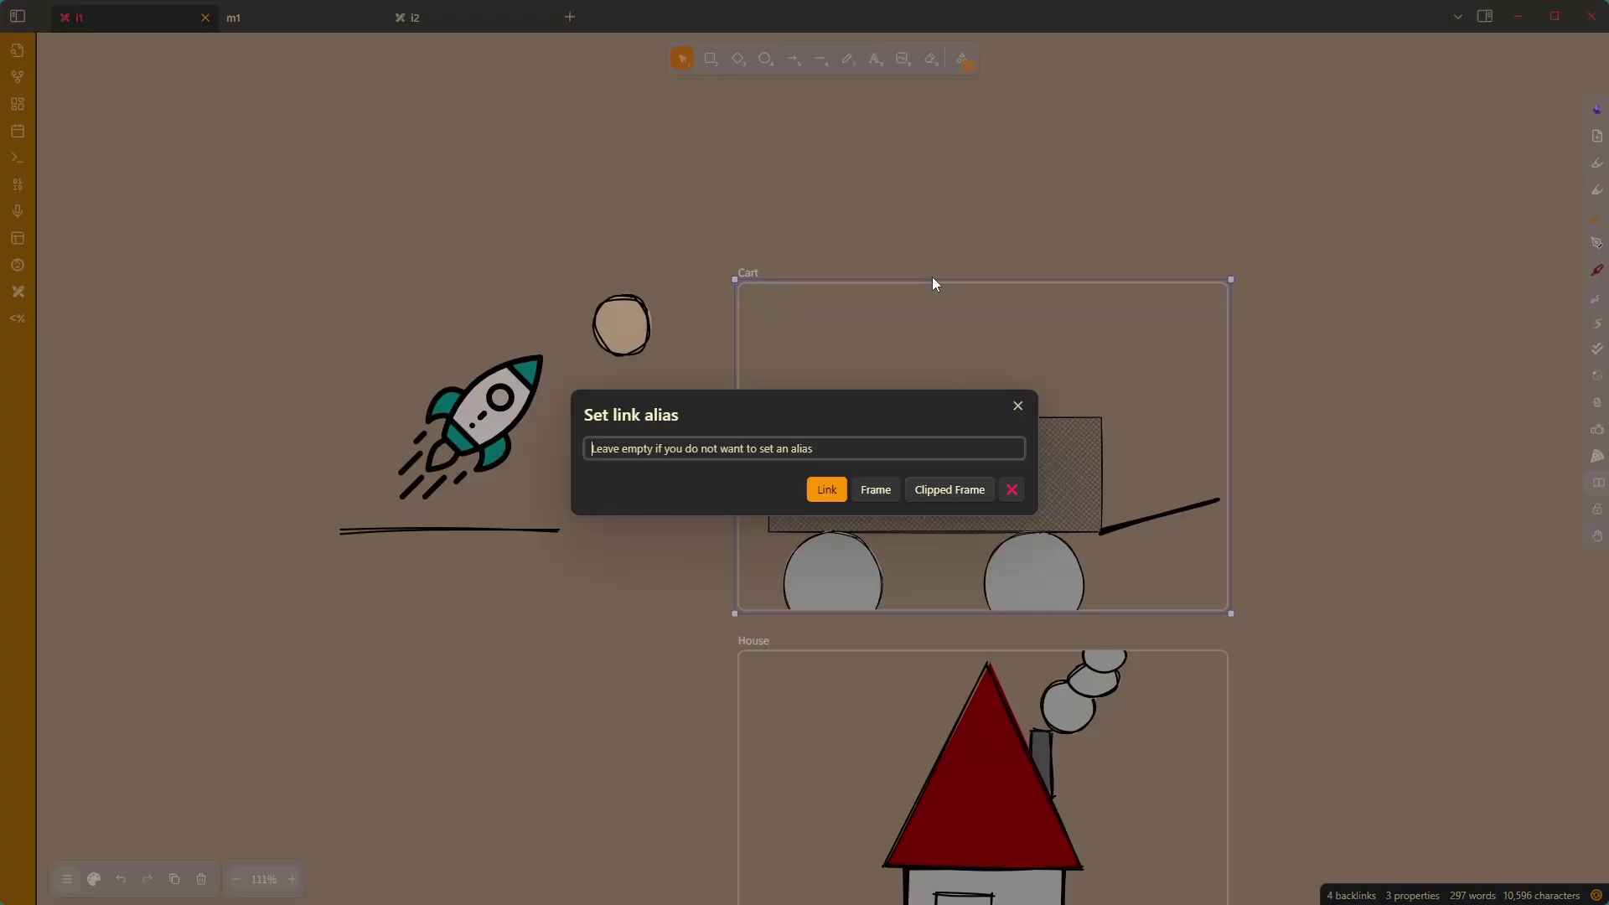
click(948, 491)
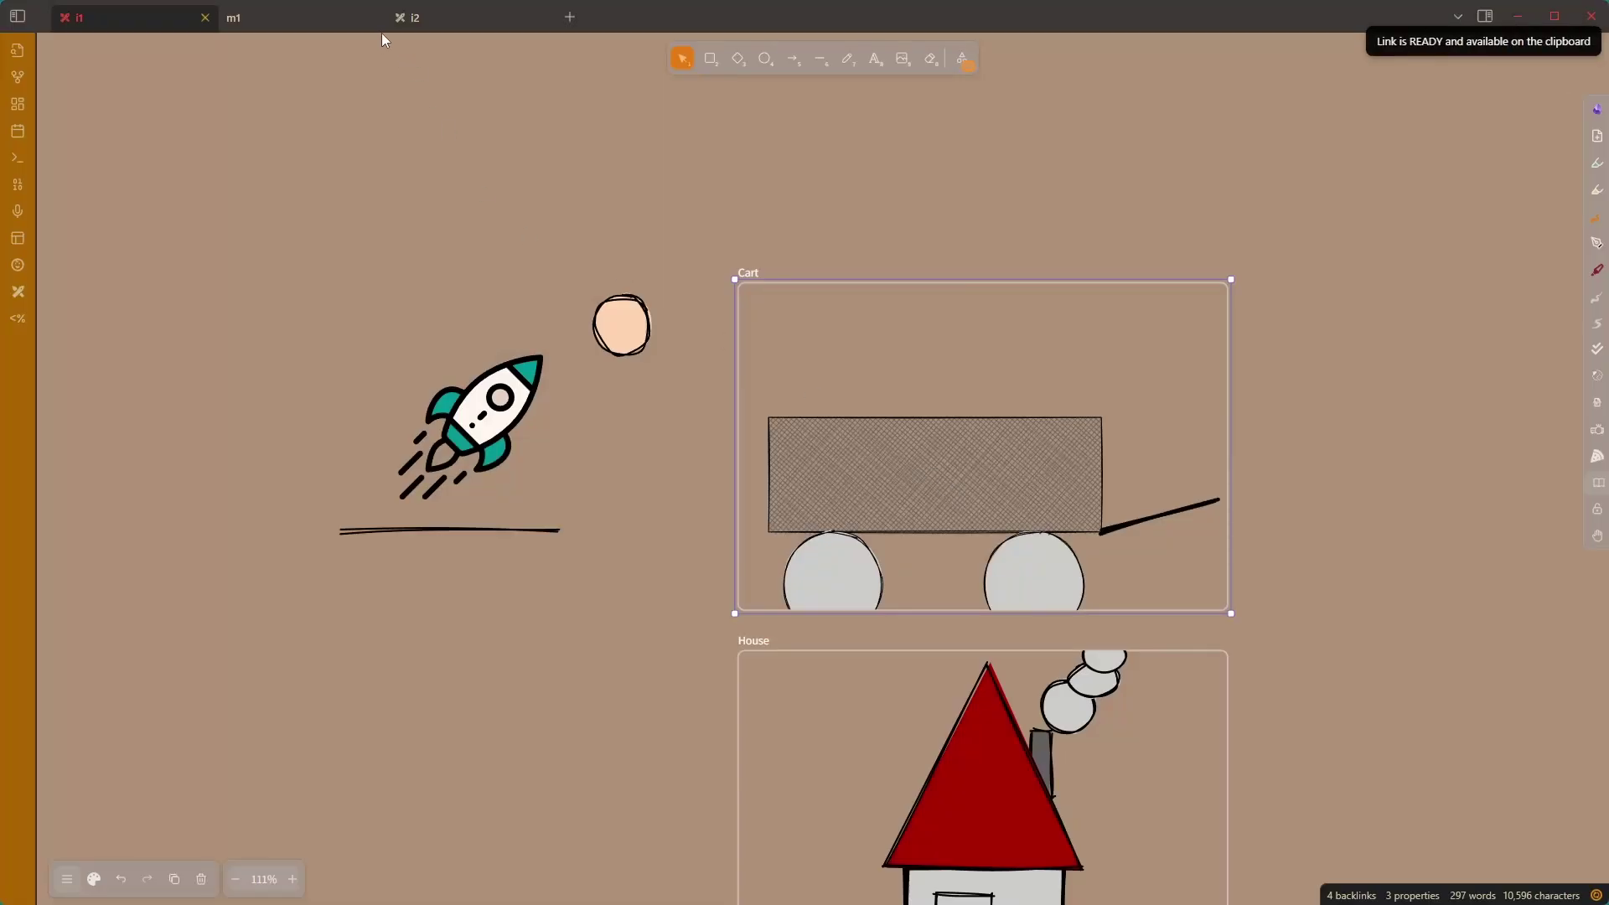
Step: Paste the clipped Cart frame into drawing i2 and arrange the two cart images side by side
click(434, 27)
key(ctrl+v)
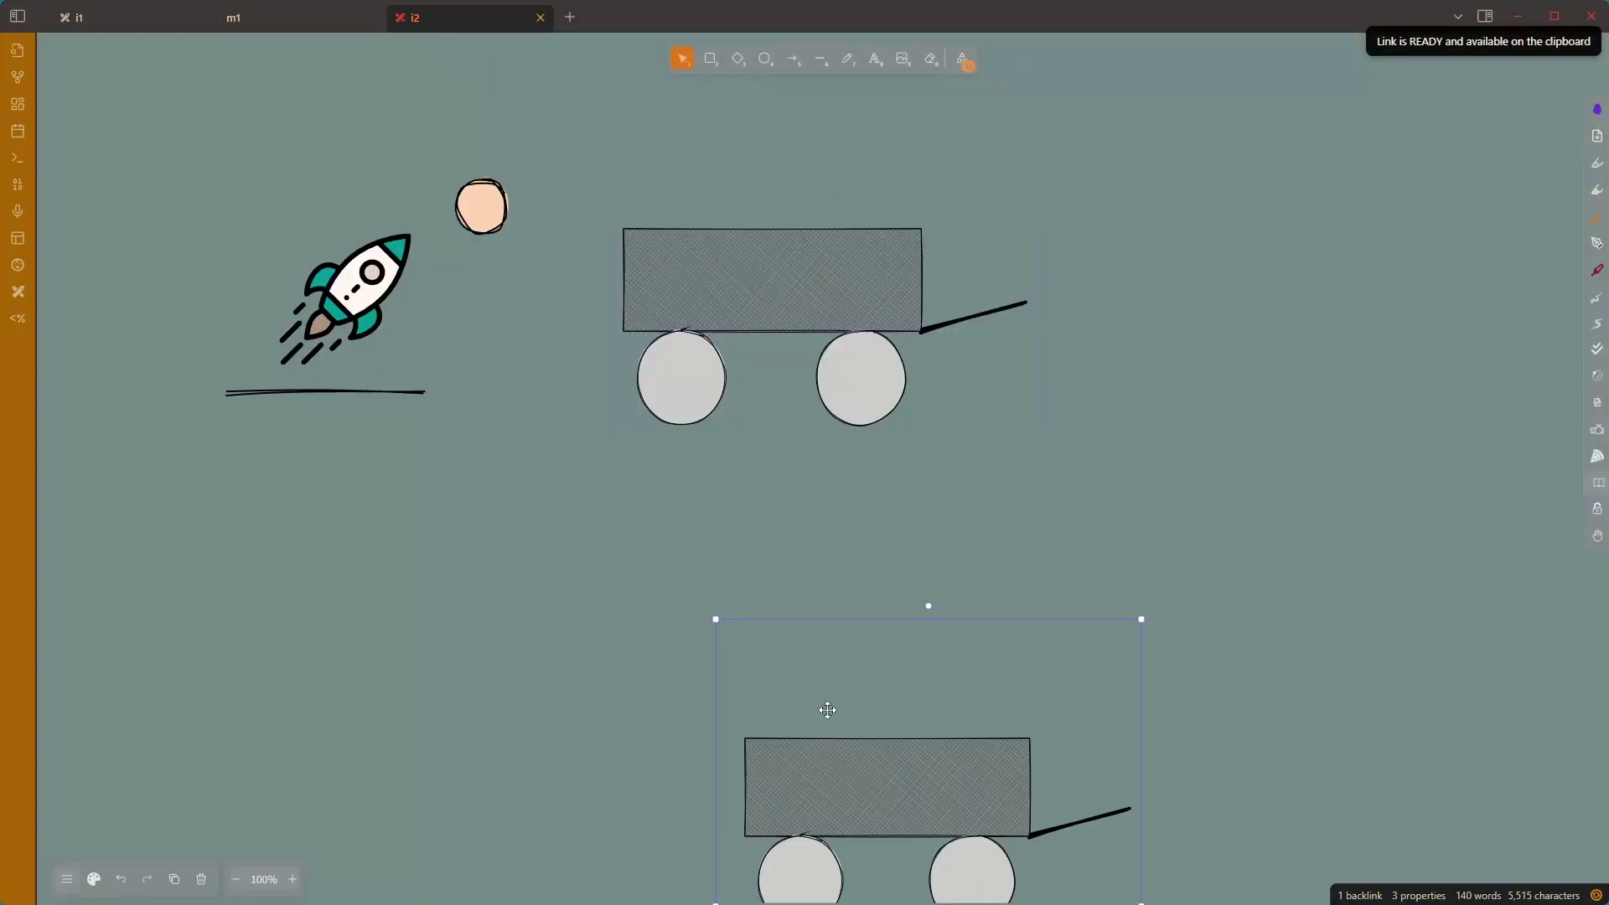
drag(827, 711, 470, 640)
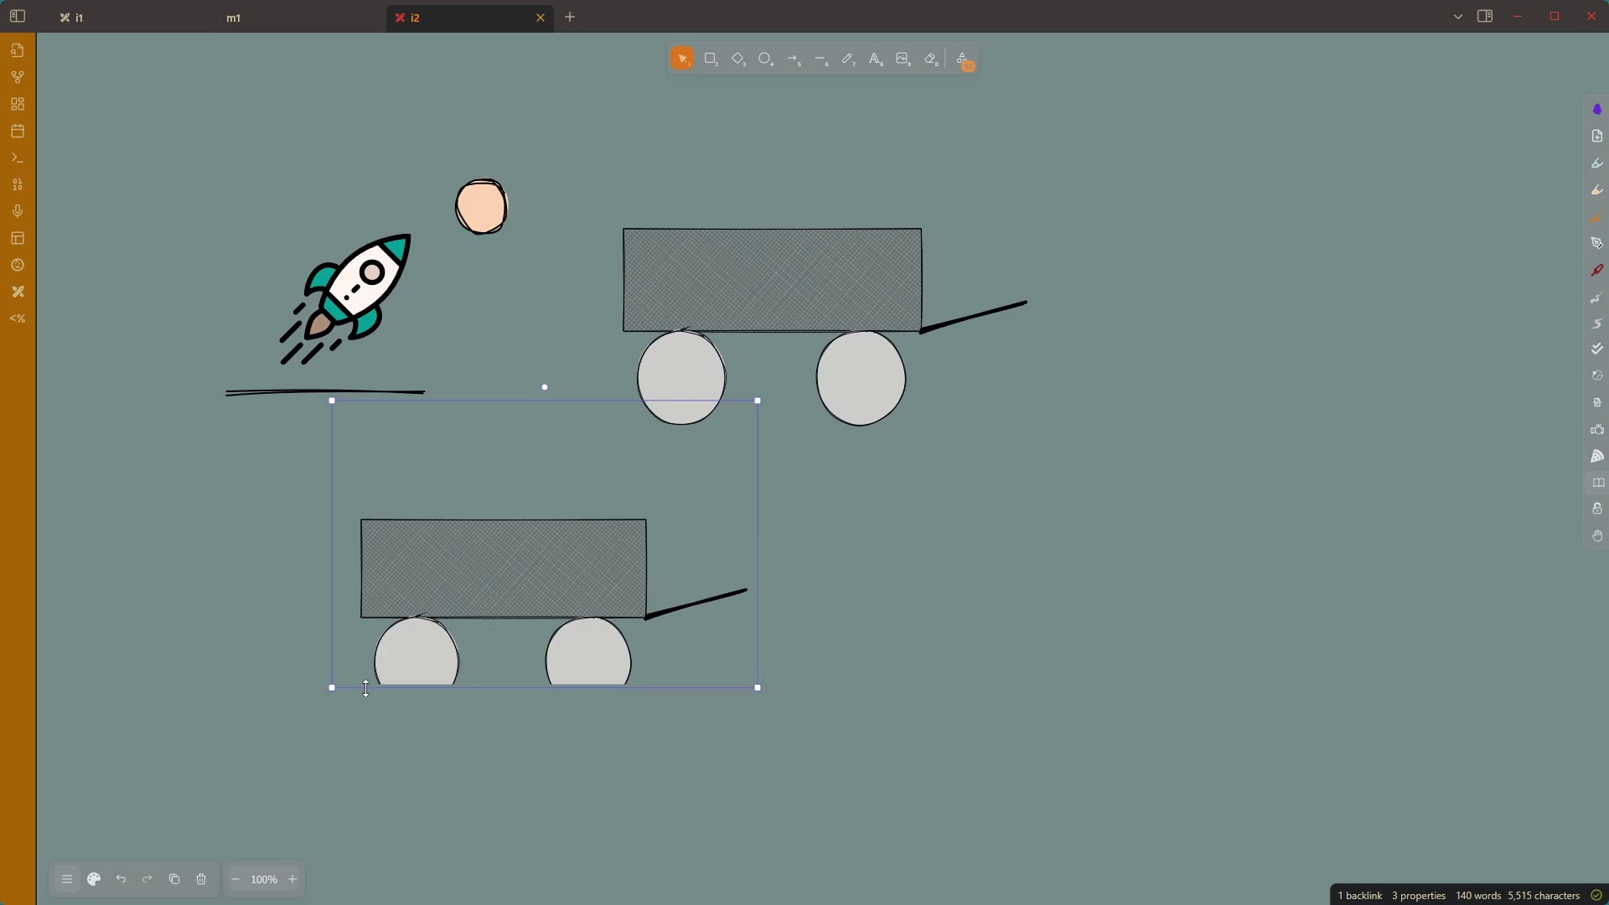
click(790, 358)
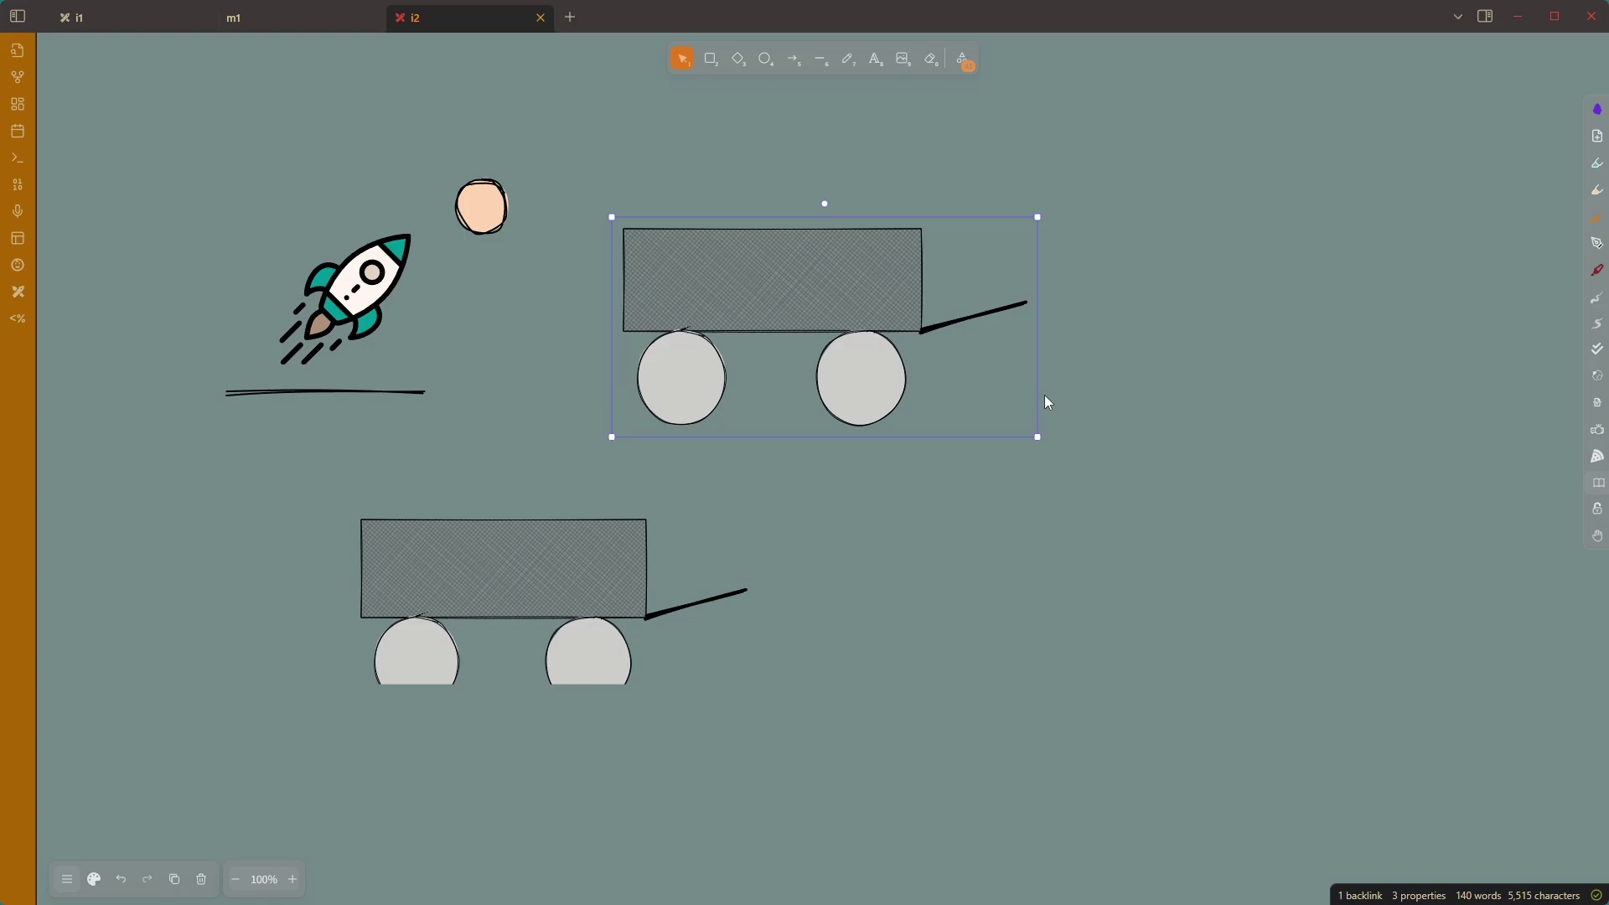
click(488, 553)
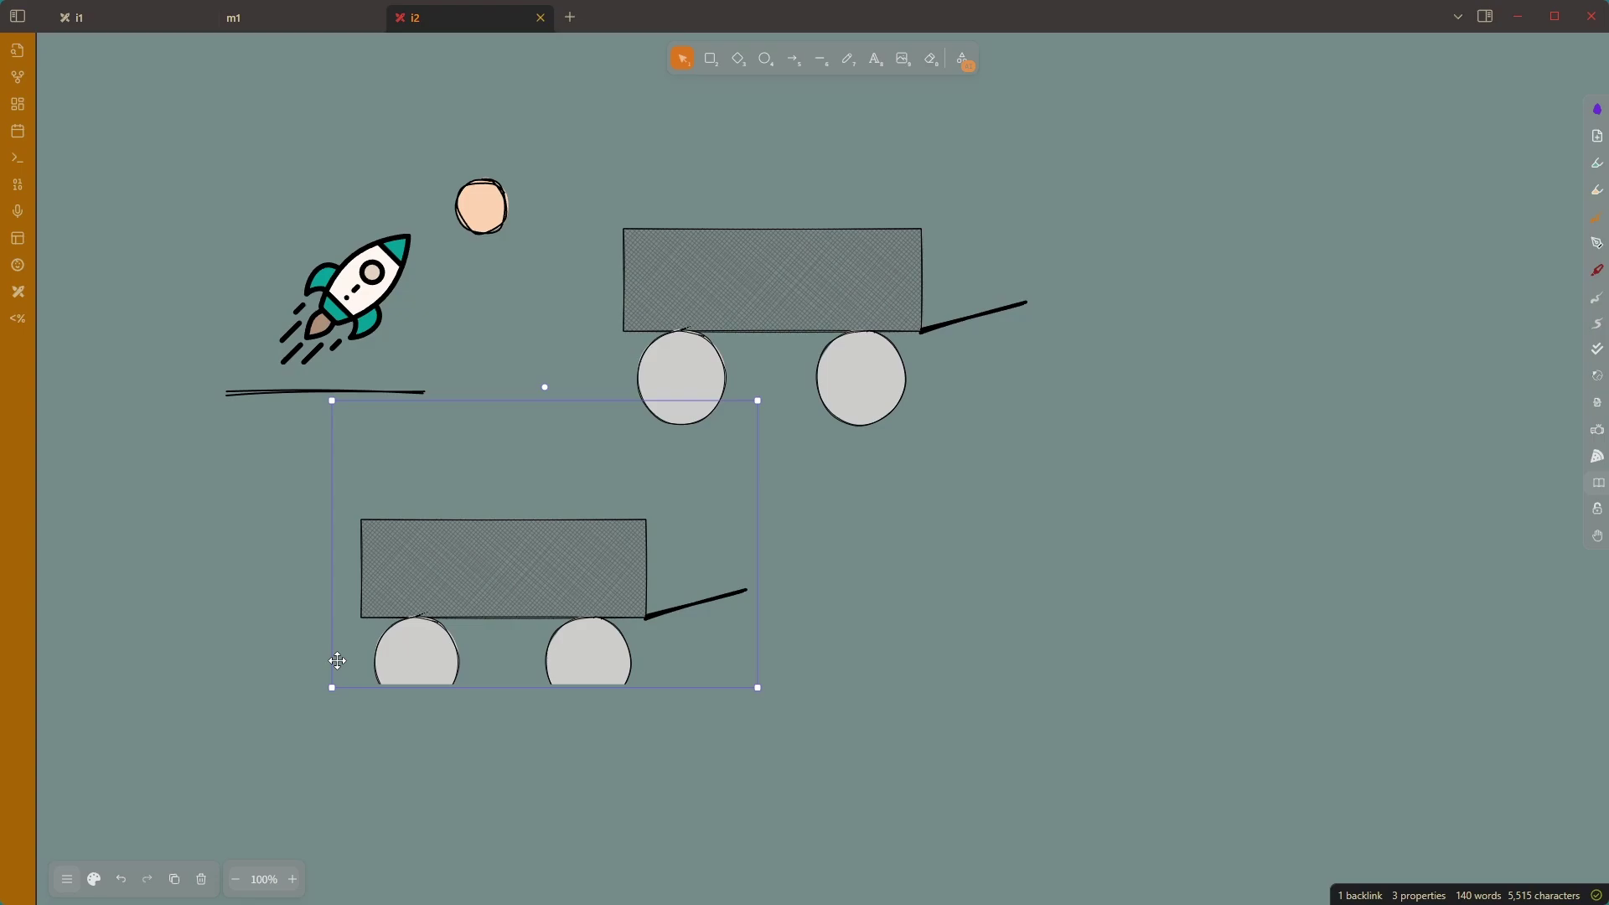
drag(435, 553, 1185, 273)
Step: Edit the new clippedframe Cart embed line in note m1, checking drawing i1 before returning
click(314, 25)
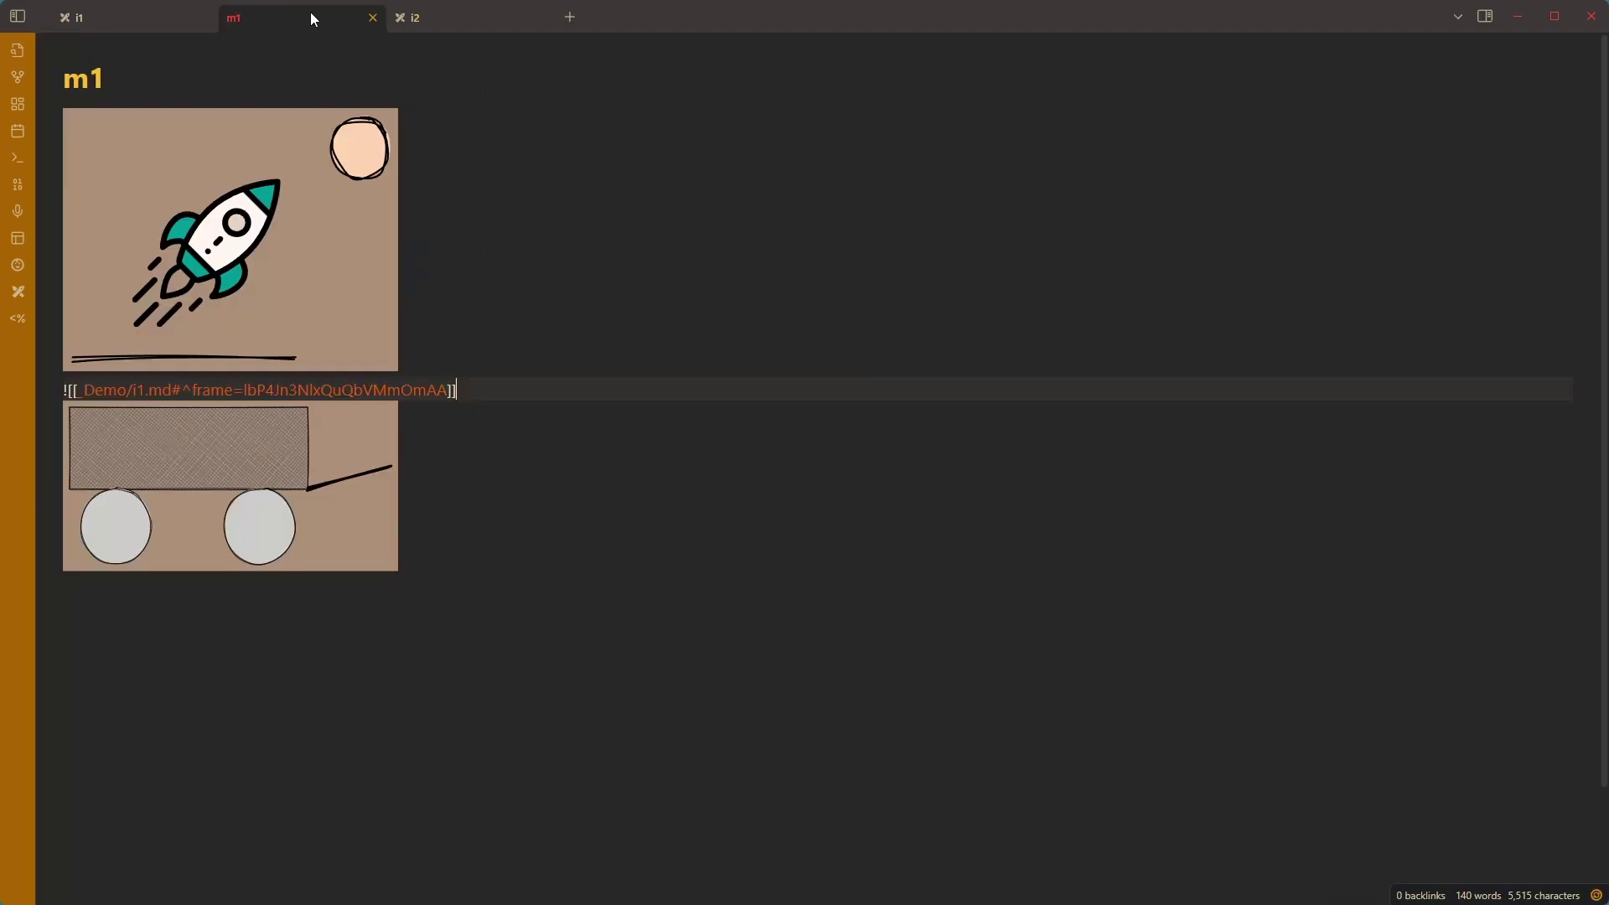
click(531, 439)
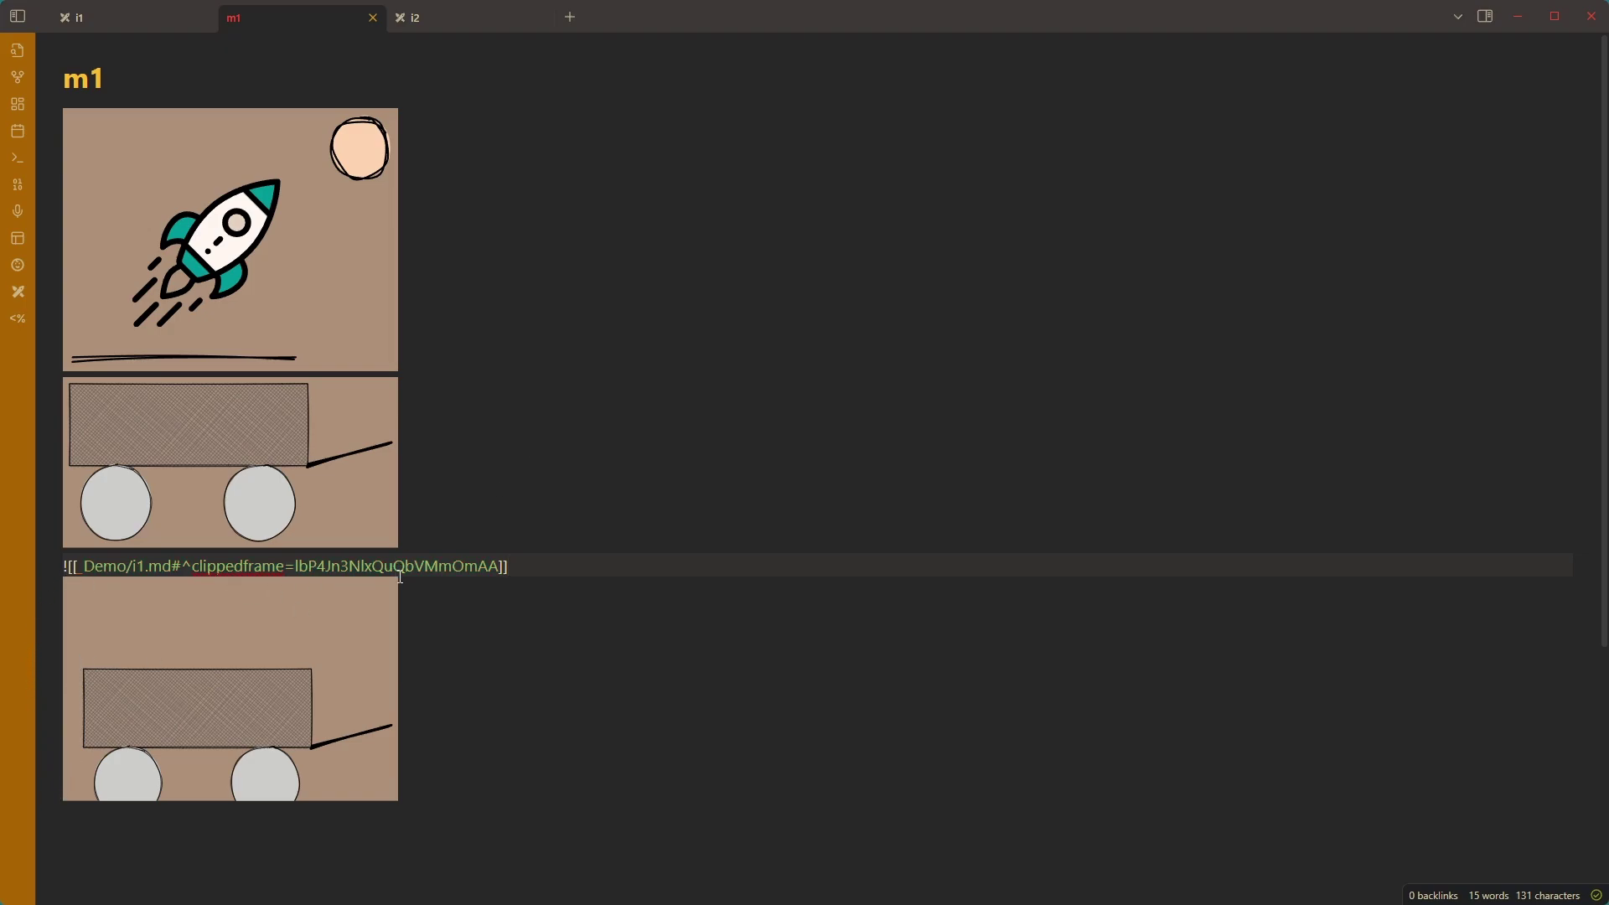
click(153, 27)
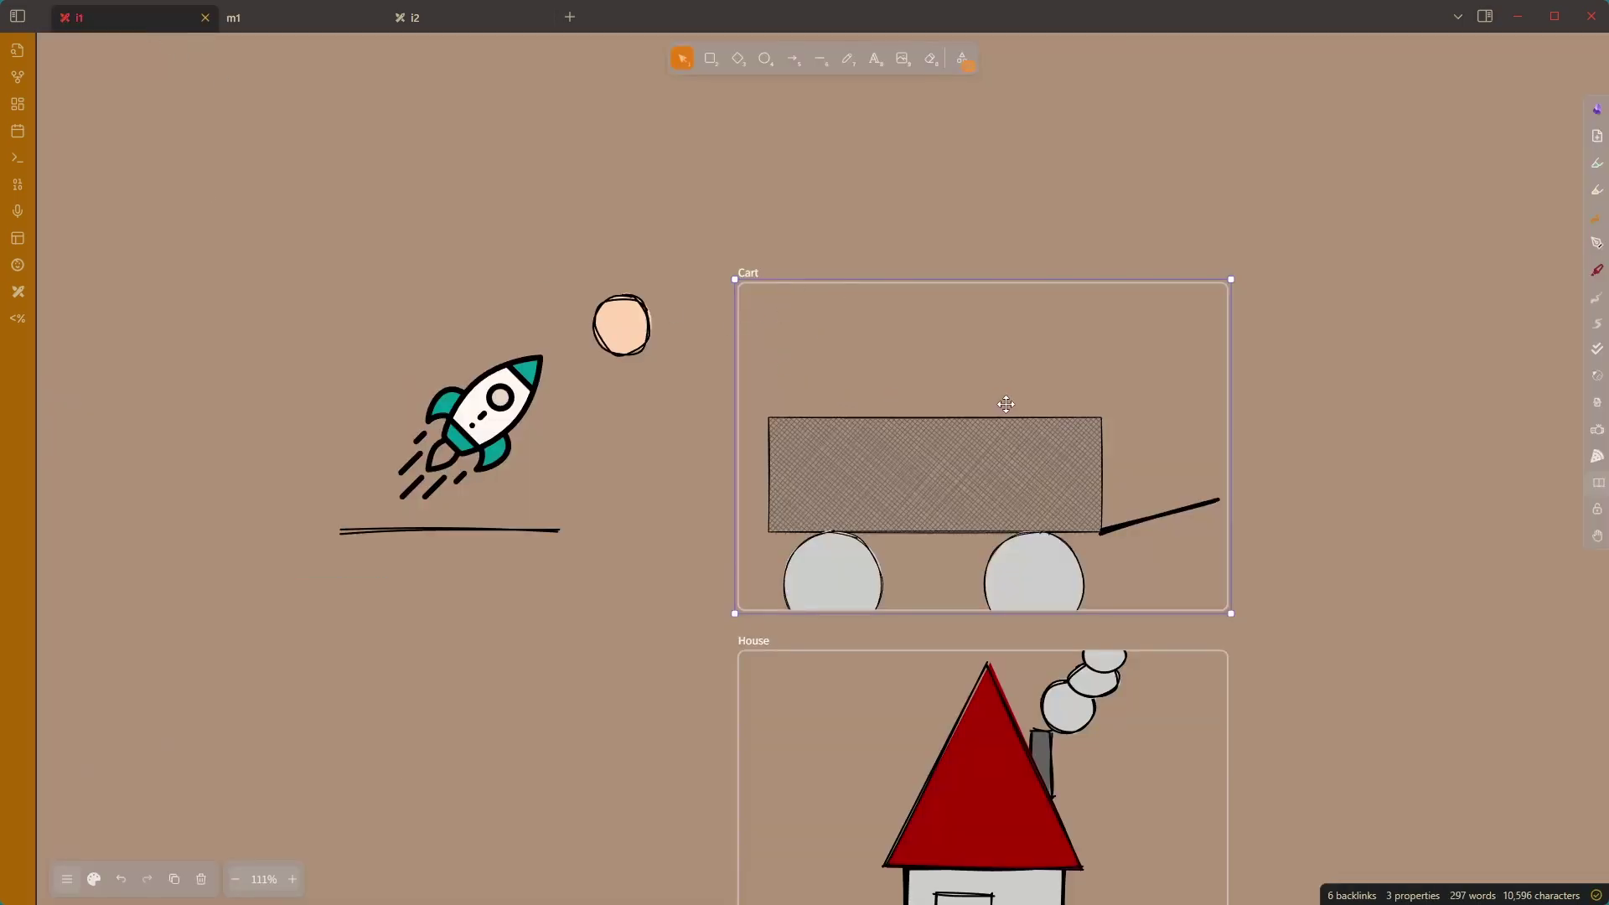
click(317, 19)
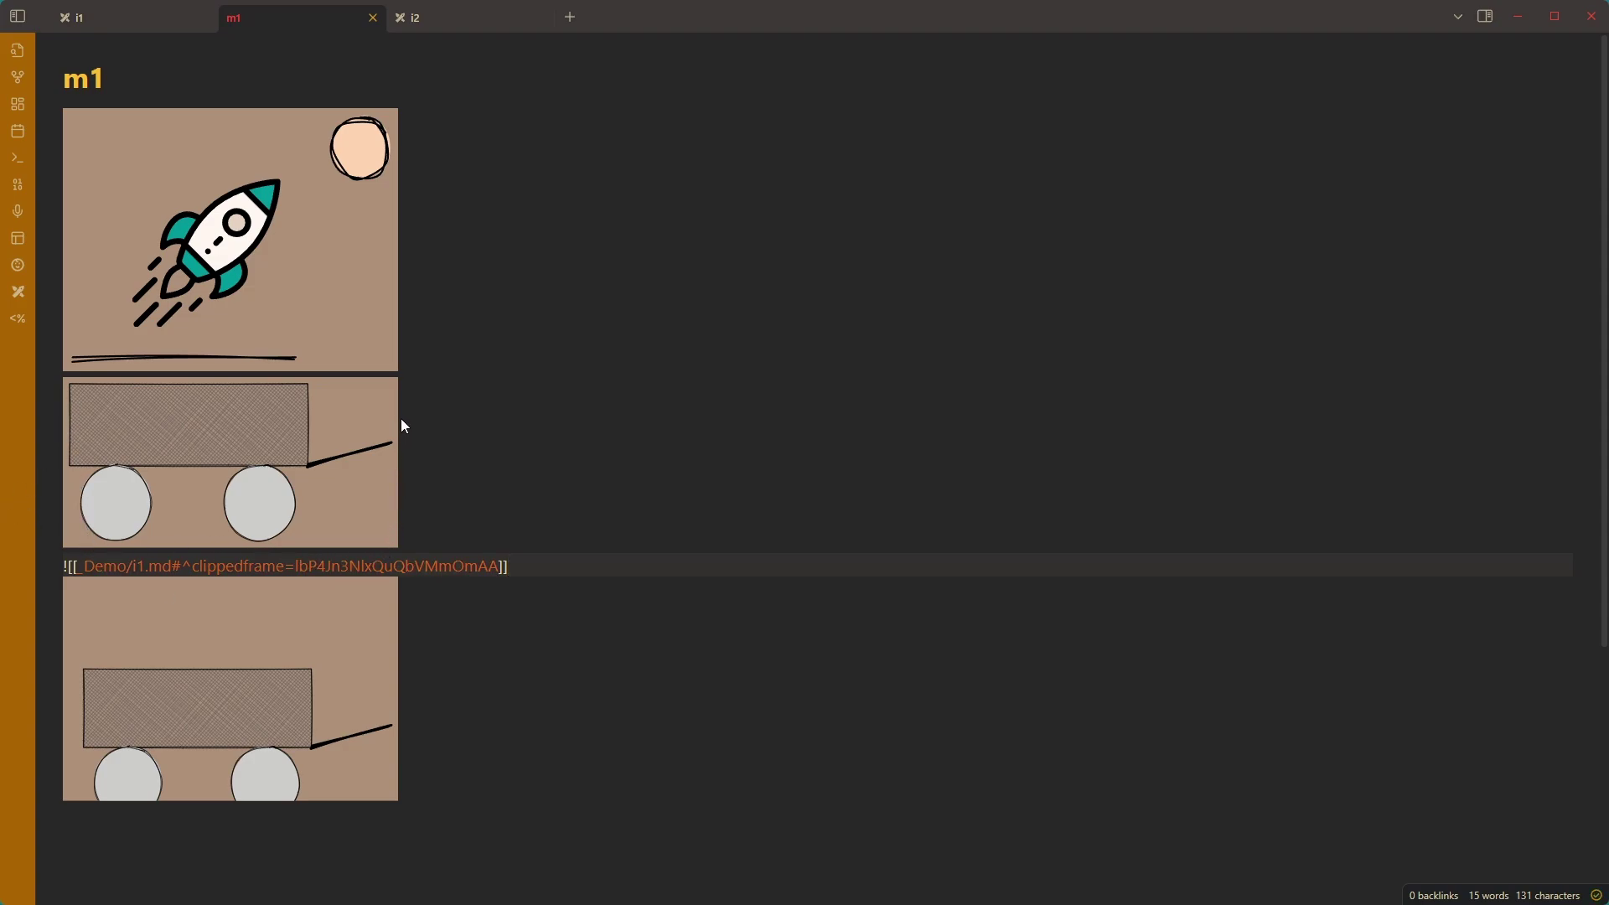
Step: Replace the frame ID in m1's first embed link with 'House' so the House frame renders
click(424, 22)
click(118, 24)
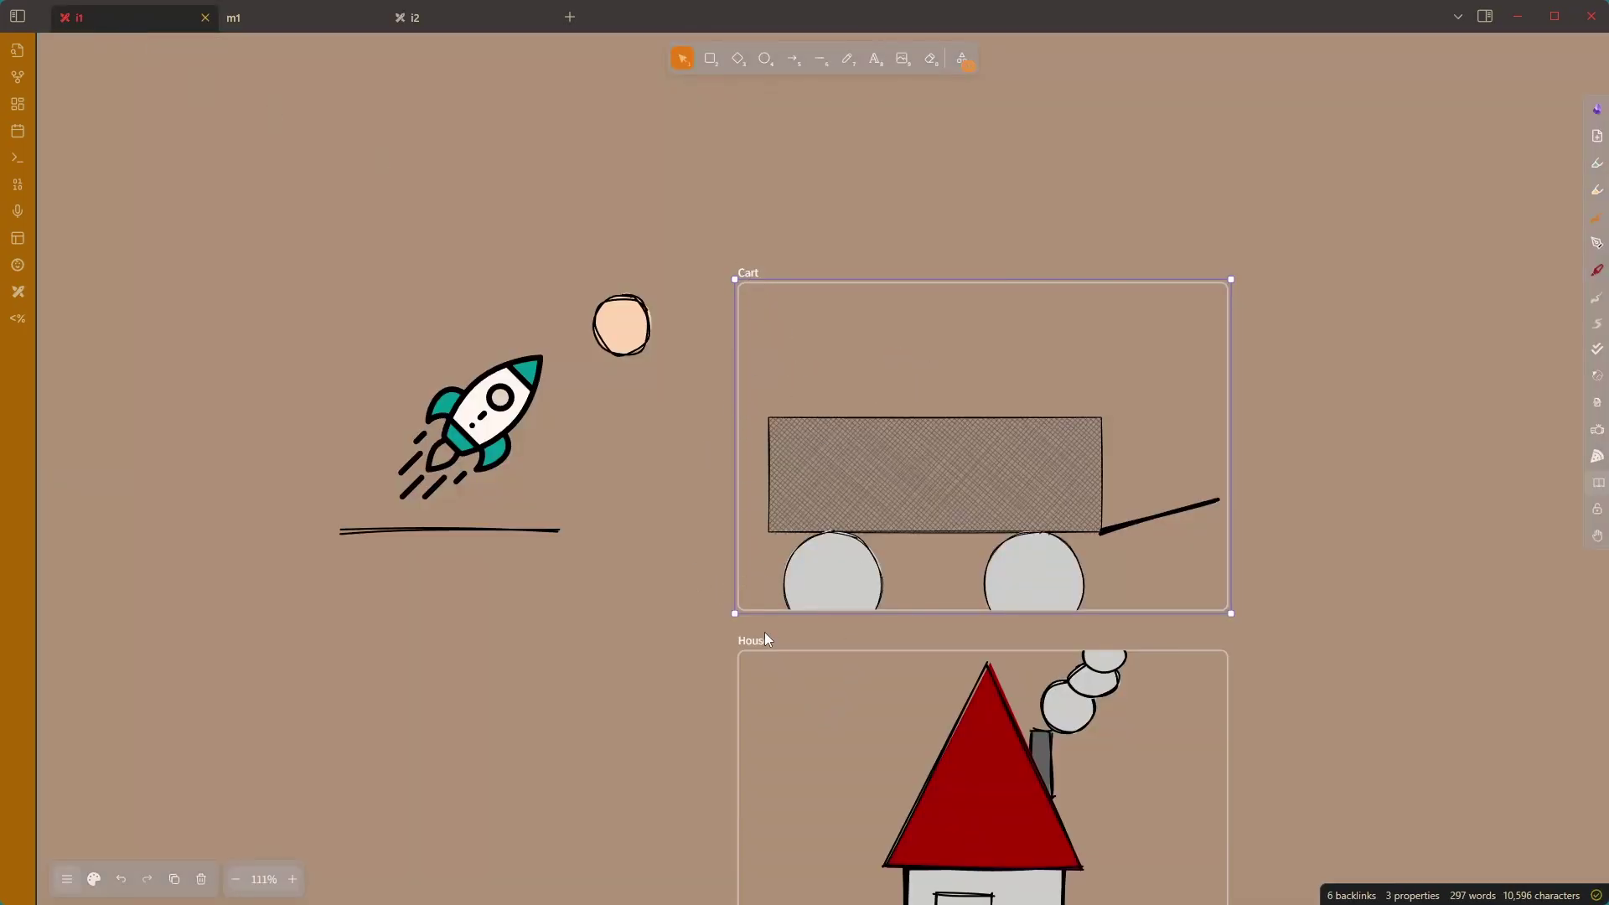
click(309, 18)
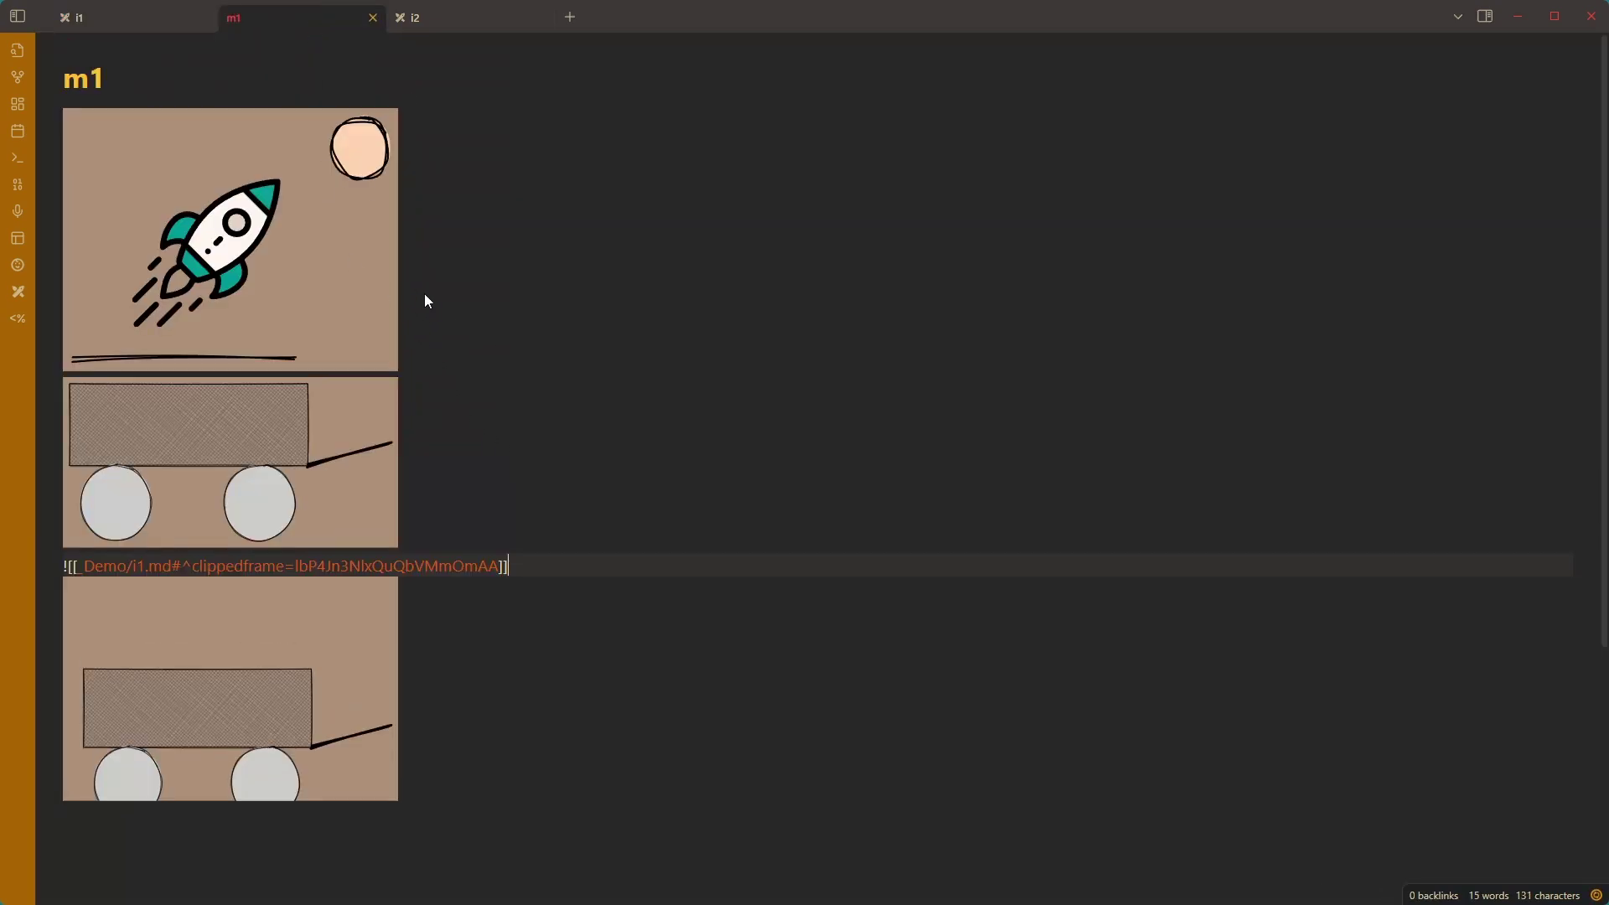
key(ctrl+z)
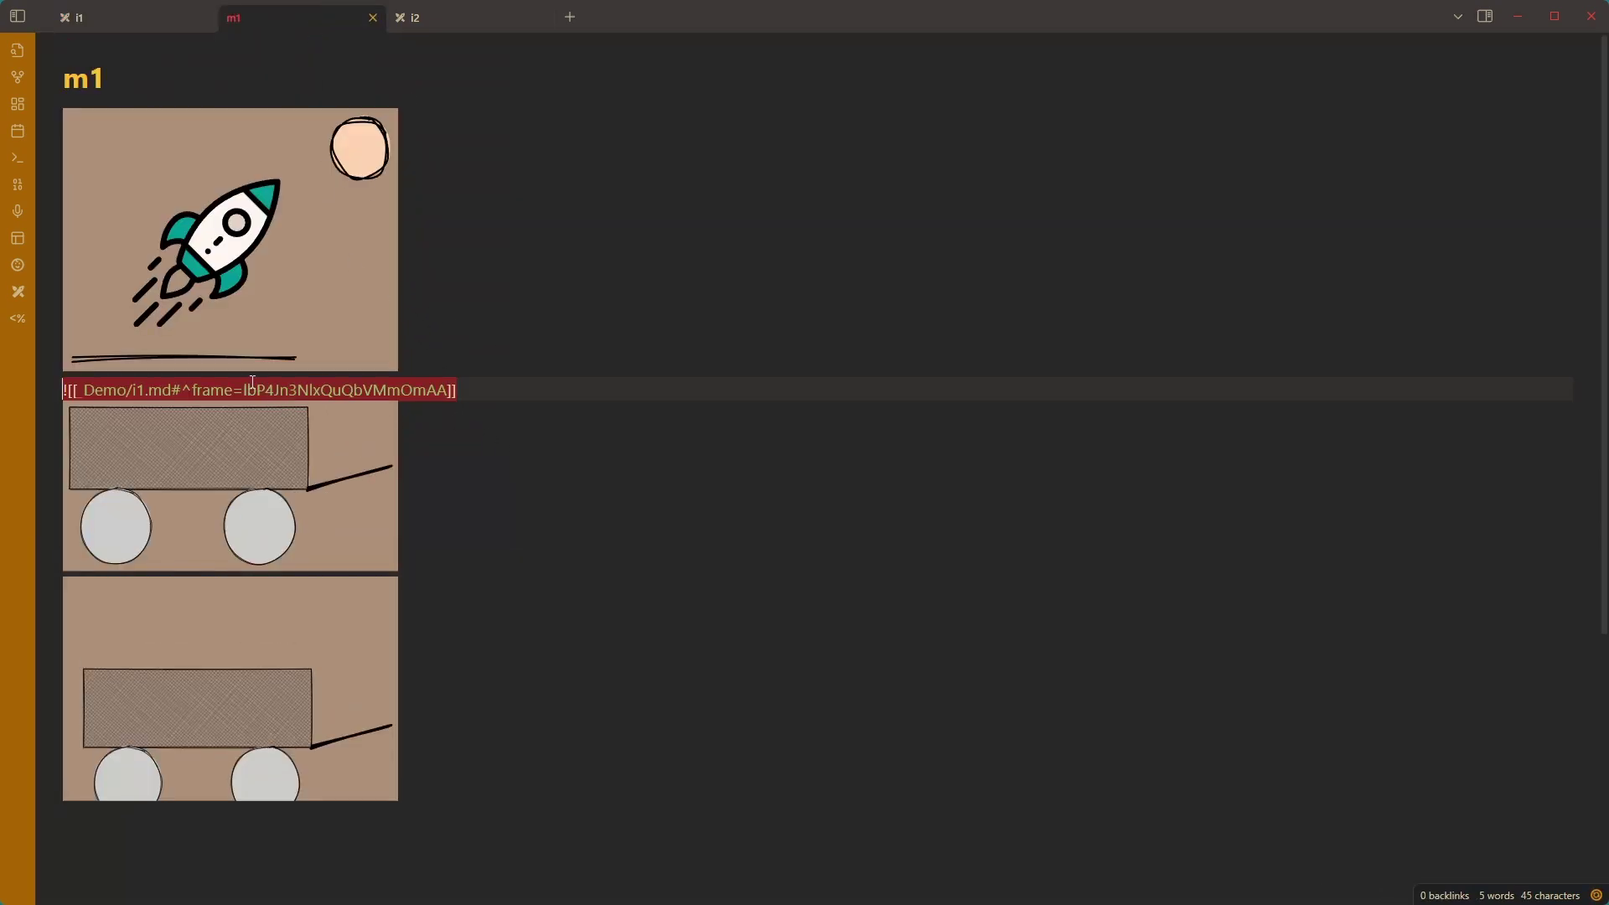
drag(244, 390, 453, 392)
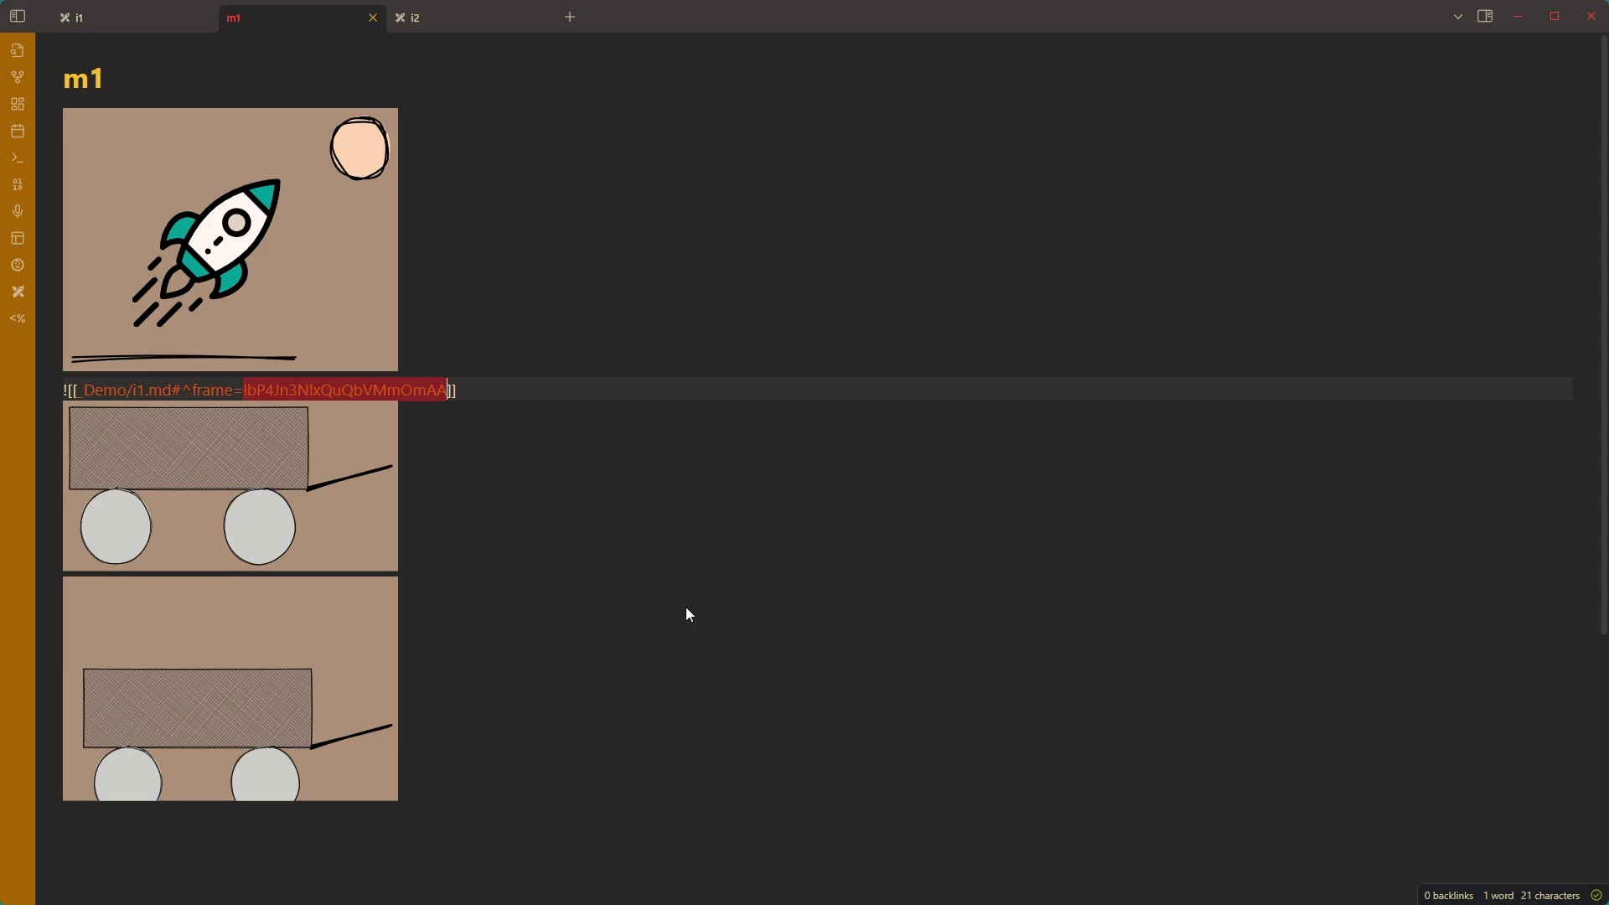
text(House)
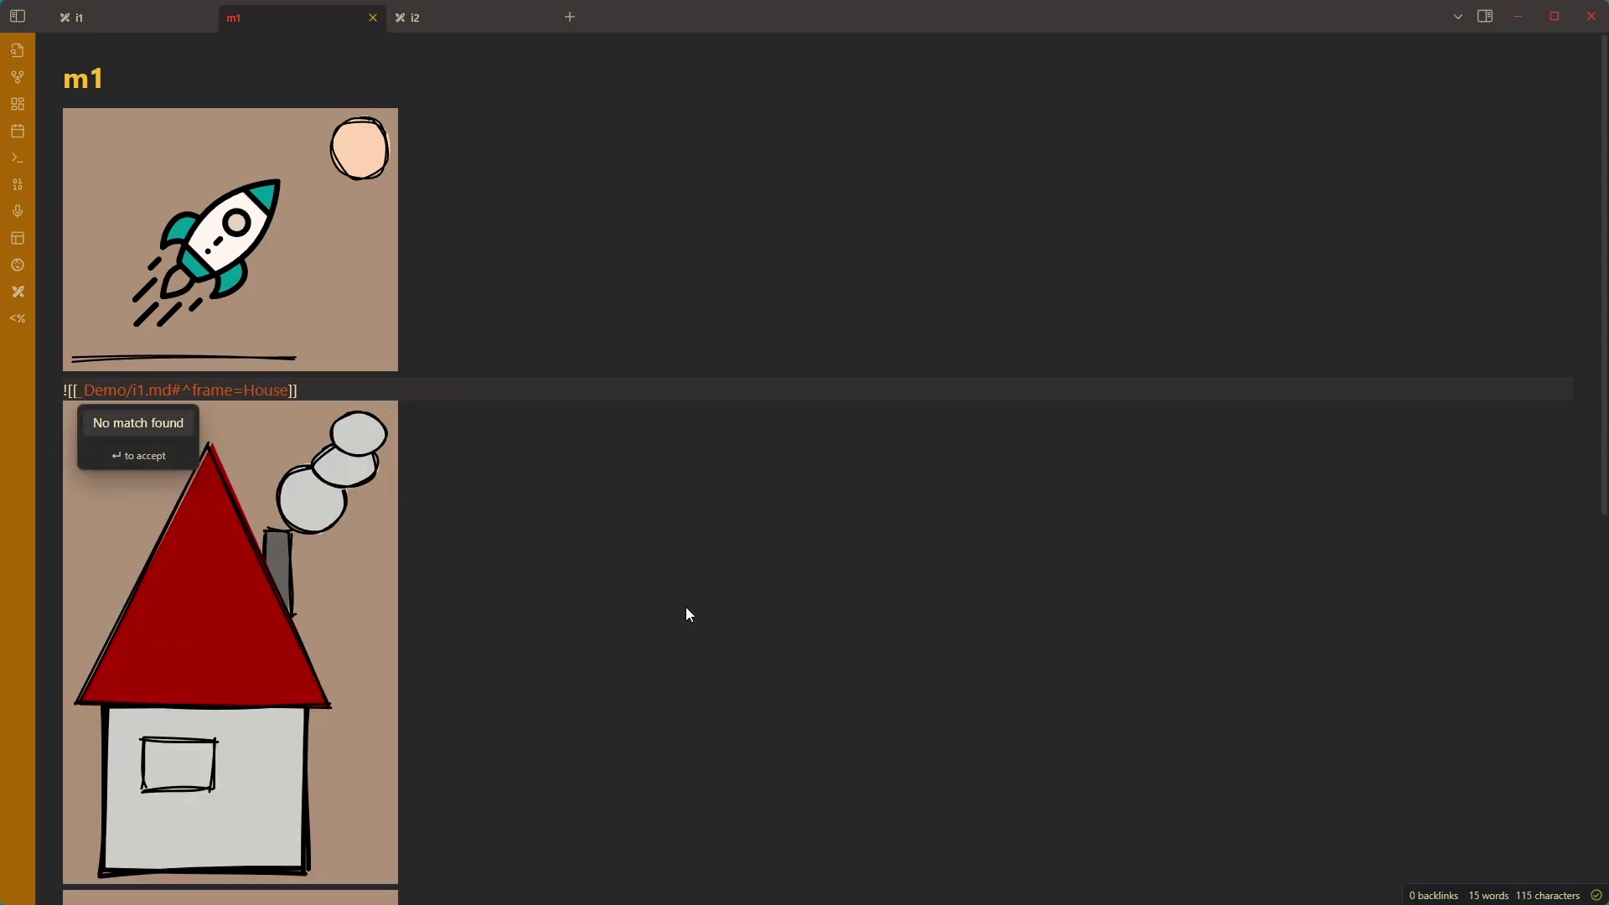
key(shift+Home)
scroll(404, 315, down, 1)
click(405, 315)
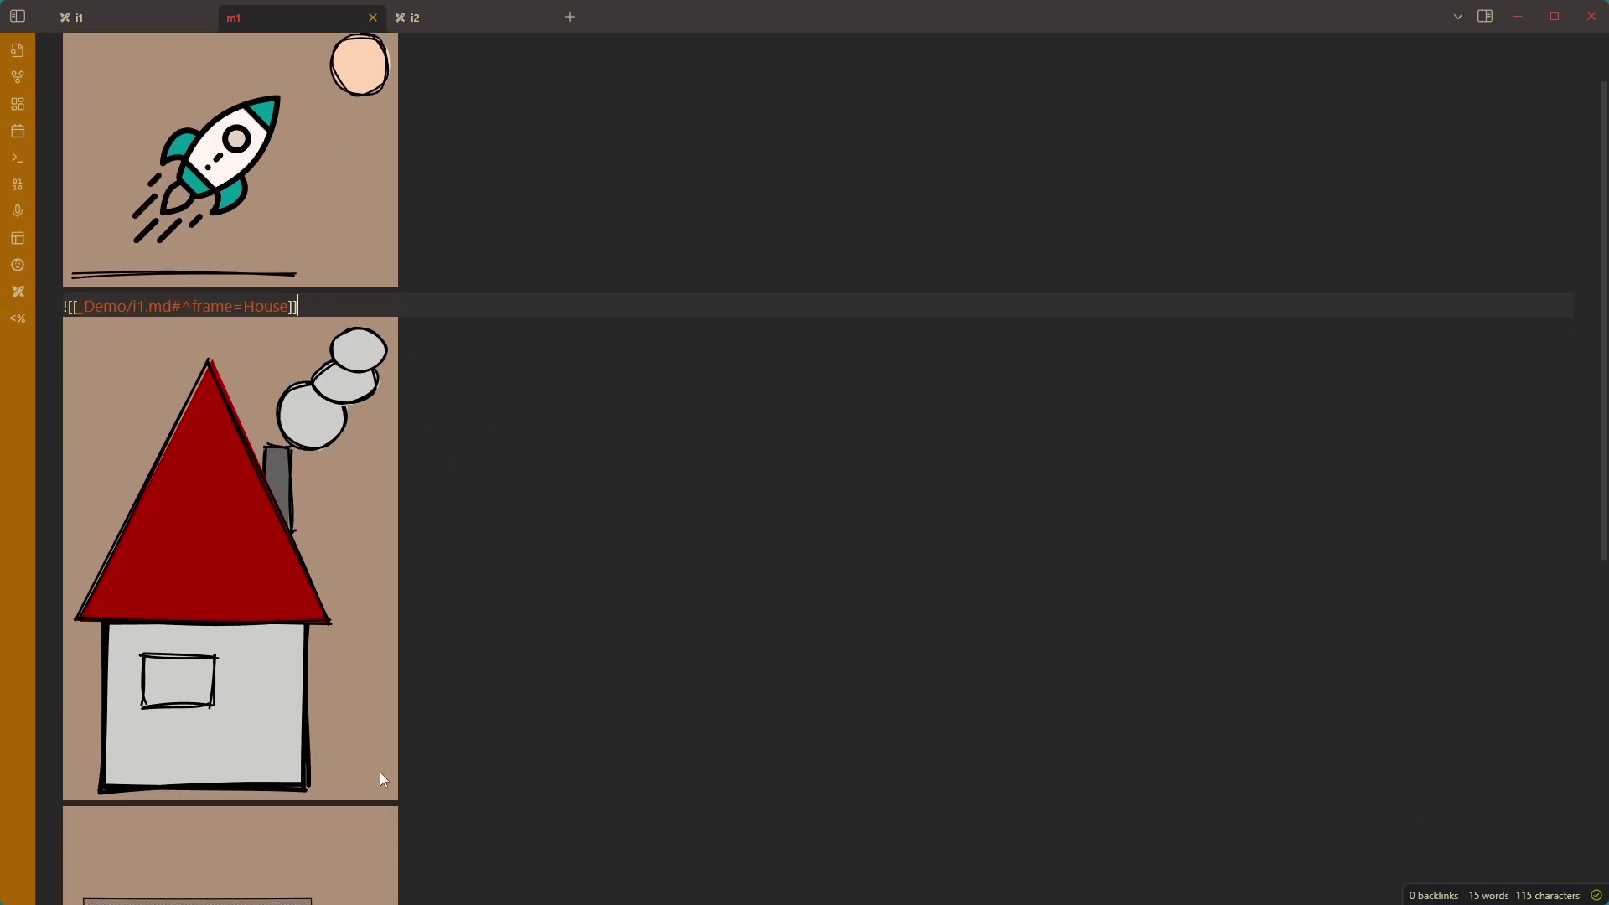
Step: Change the clippedframe ID in m1's second embed to 'House' and compare both house embeds
key(ctrl+z)
key(ctrl+z)
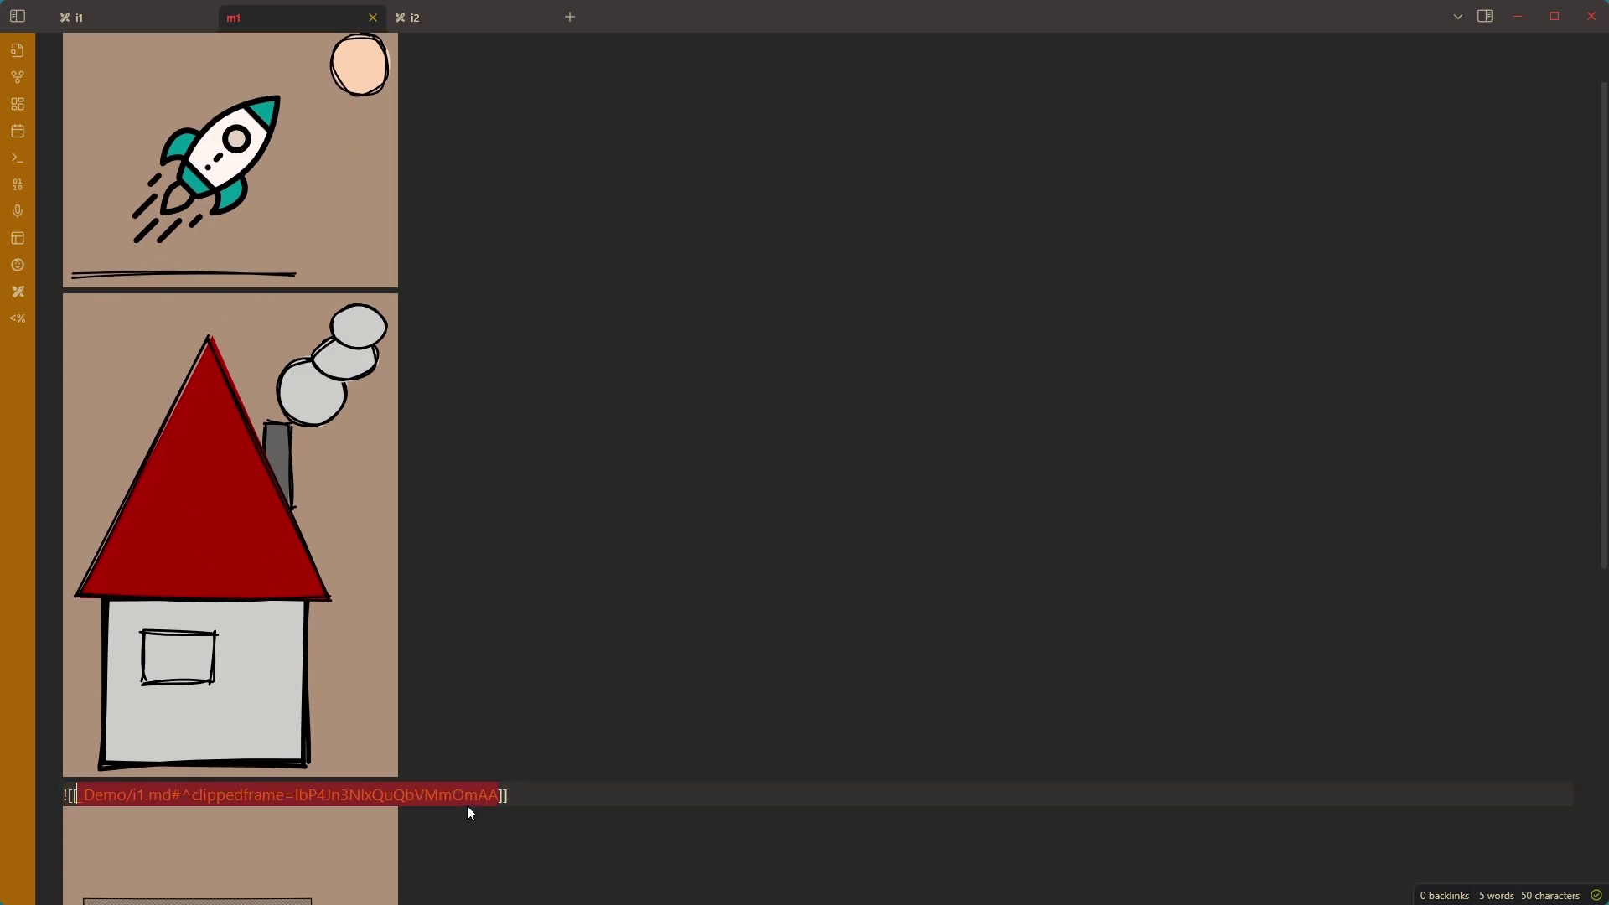
click(453, 795)
drag(293, 796, 500, 796)
text(House)
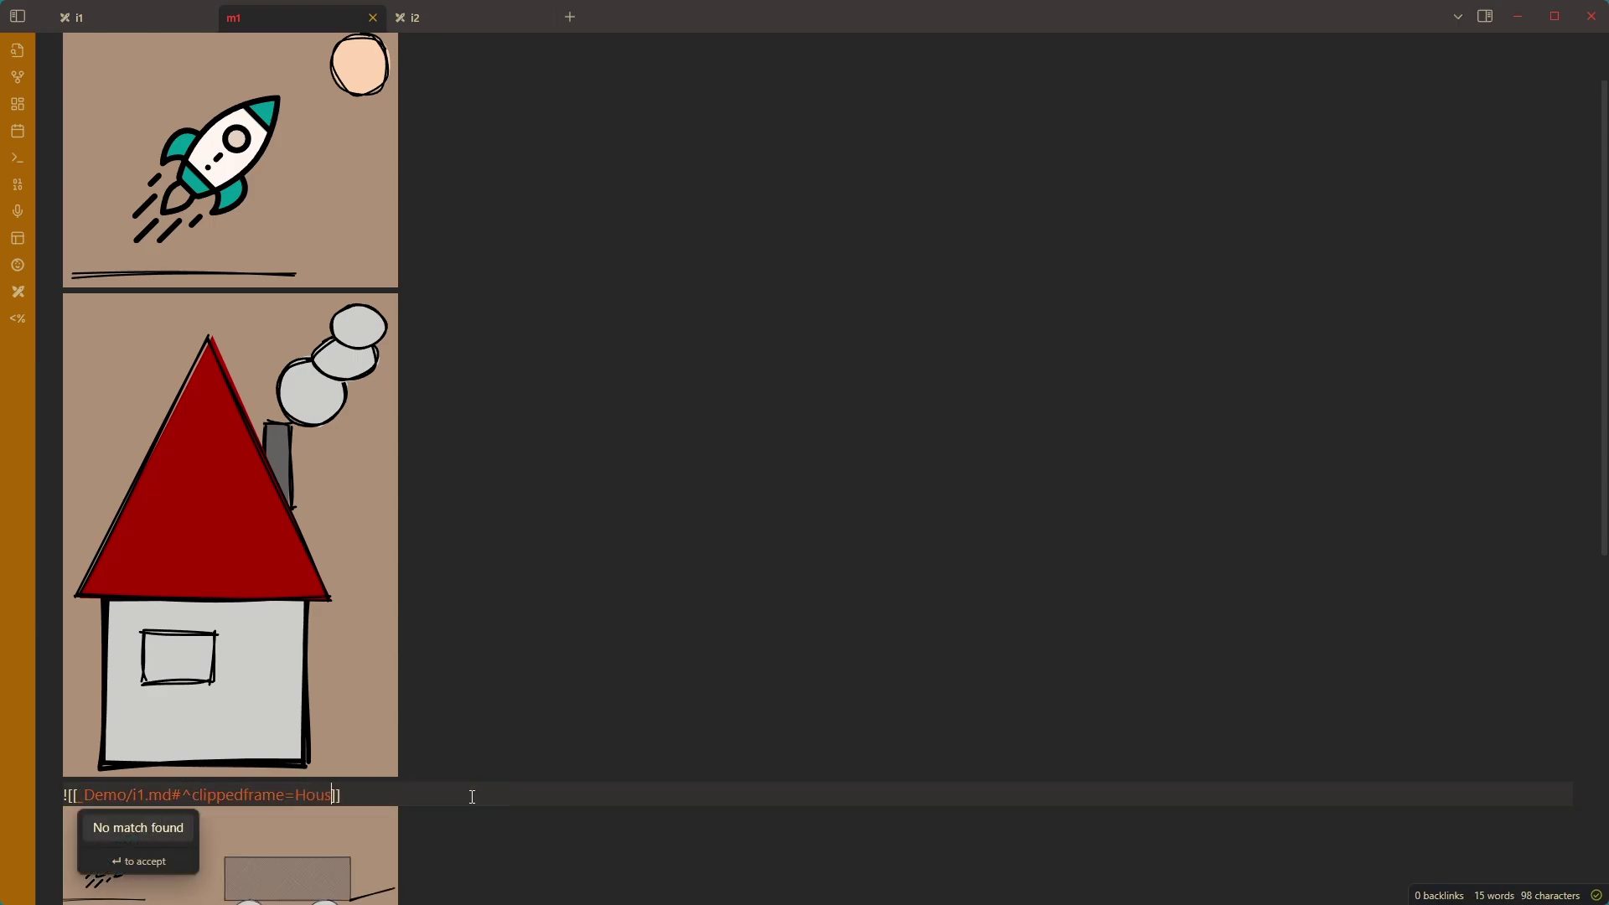
scroll(473, 796, down, 5)
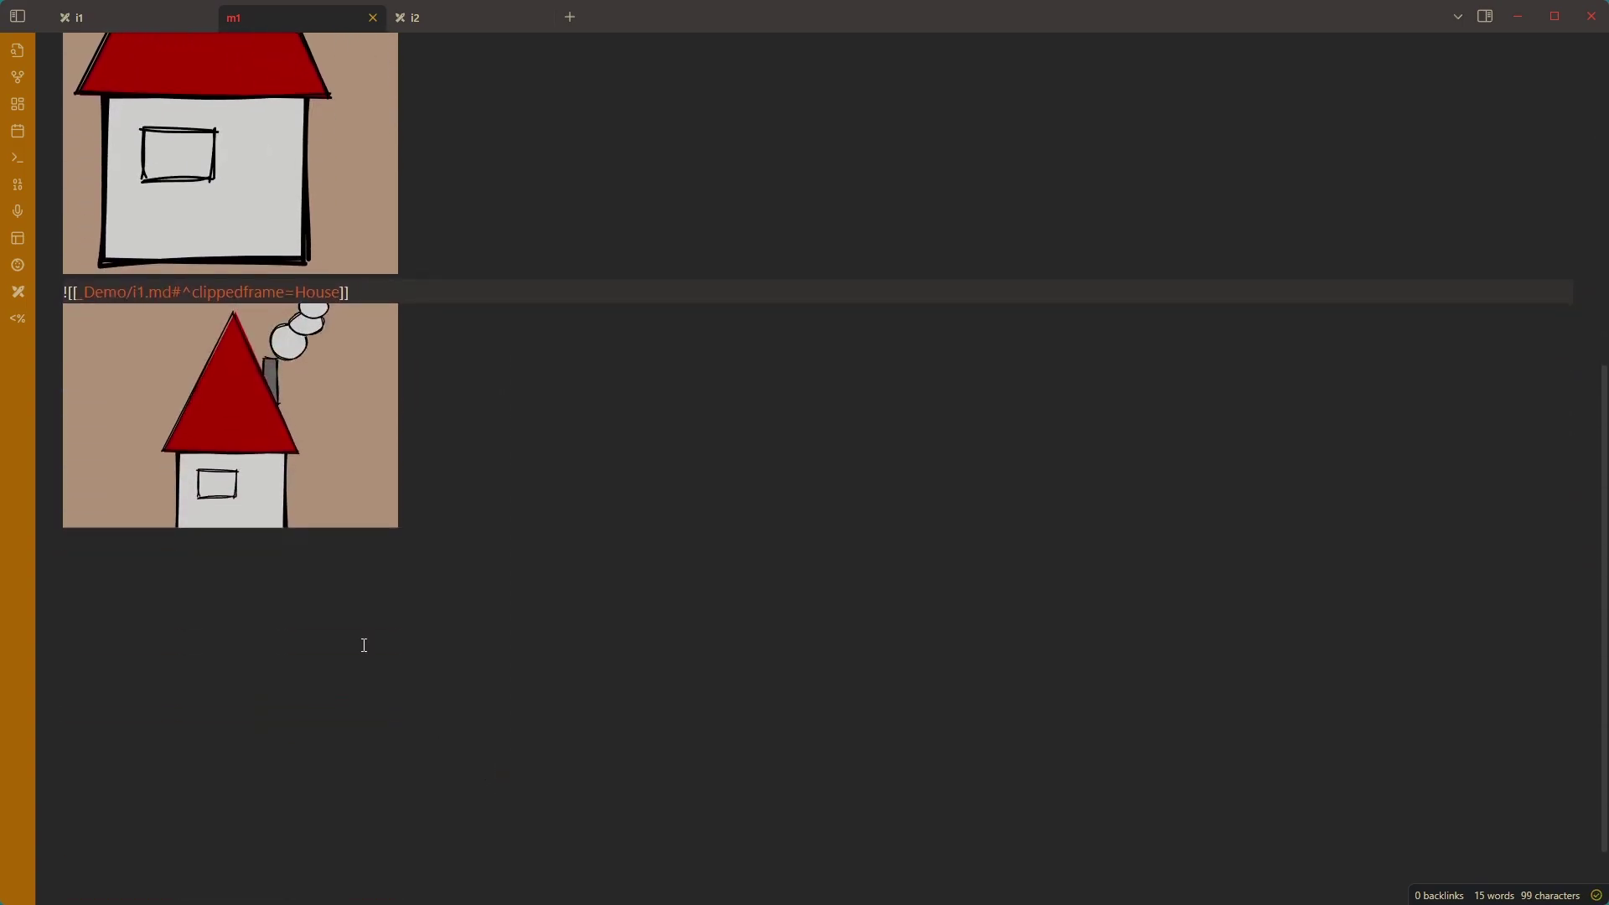
scroll(168, 444, up, 4)
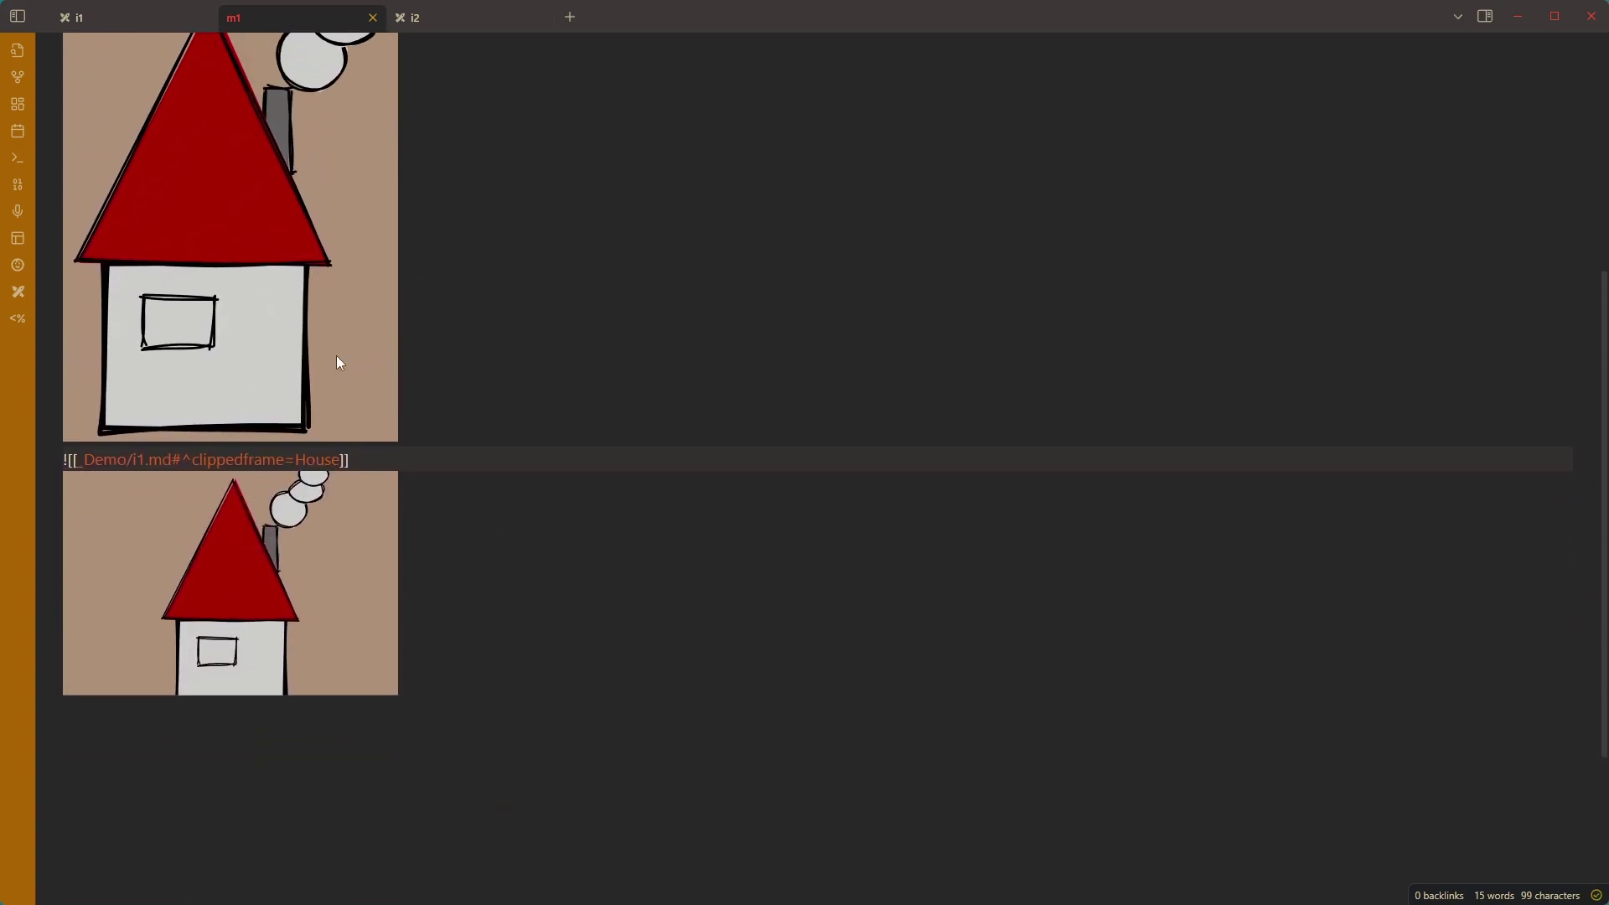
scroll(321, 439, up, 2)
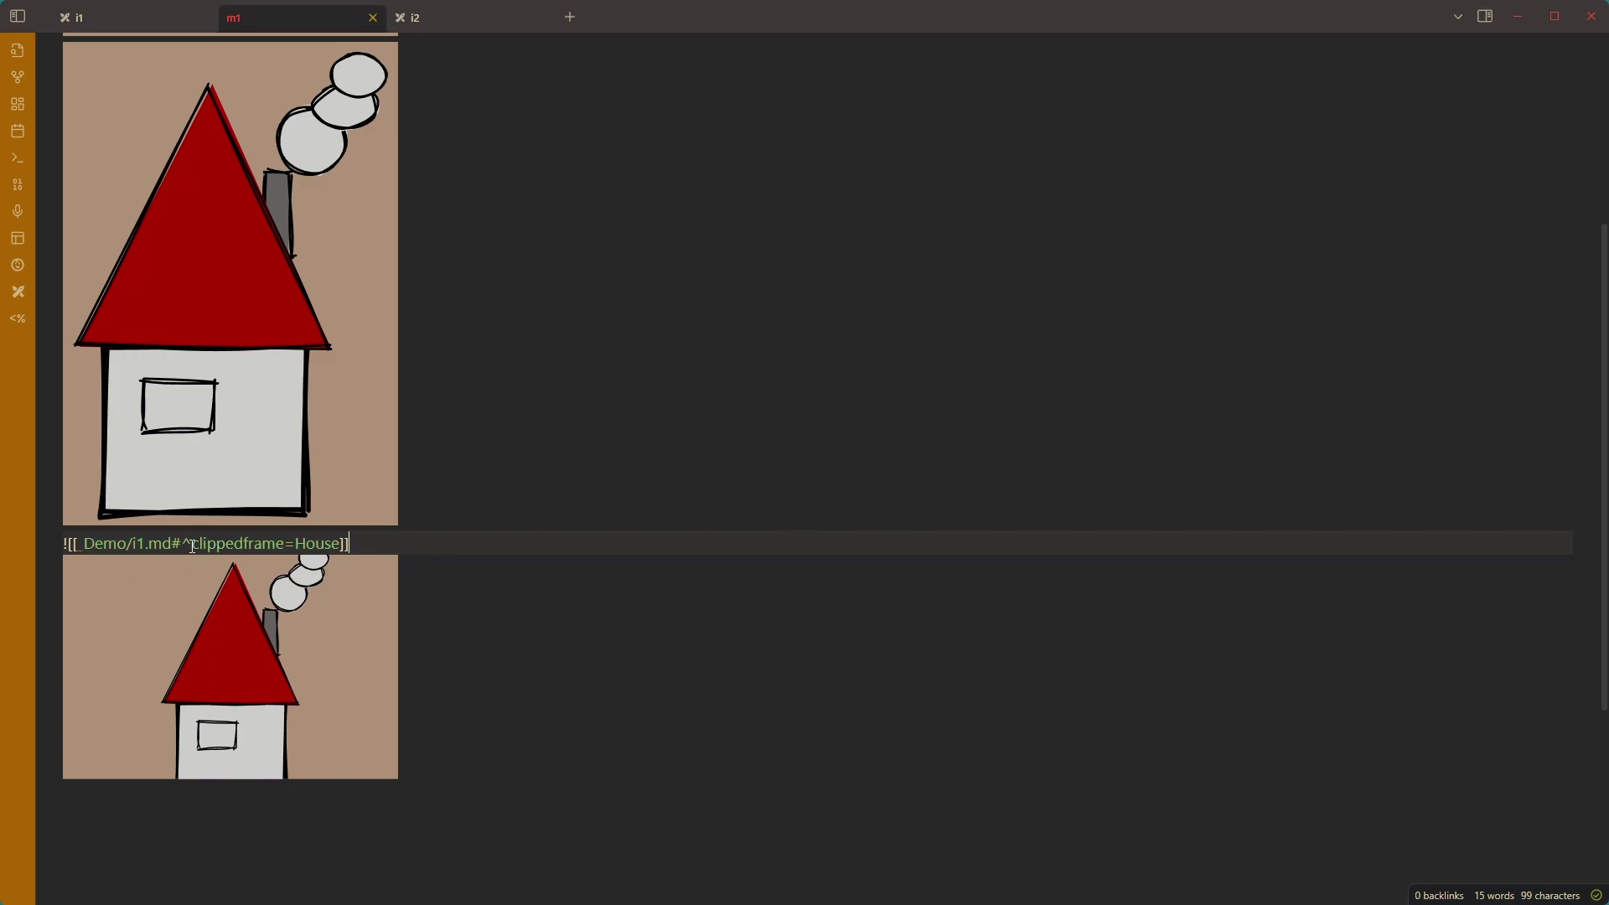
drag(195, 546, 285, 566)
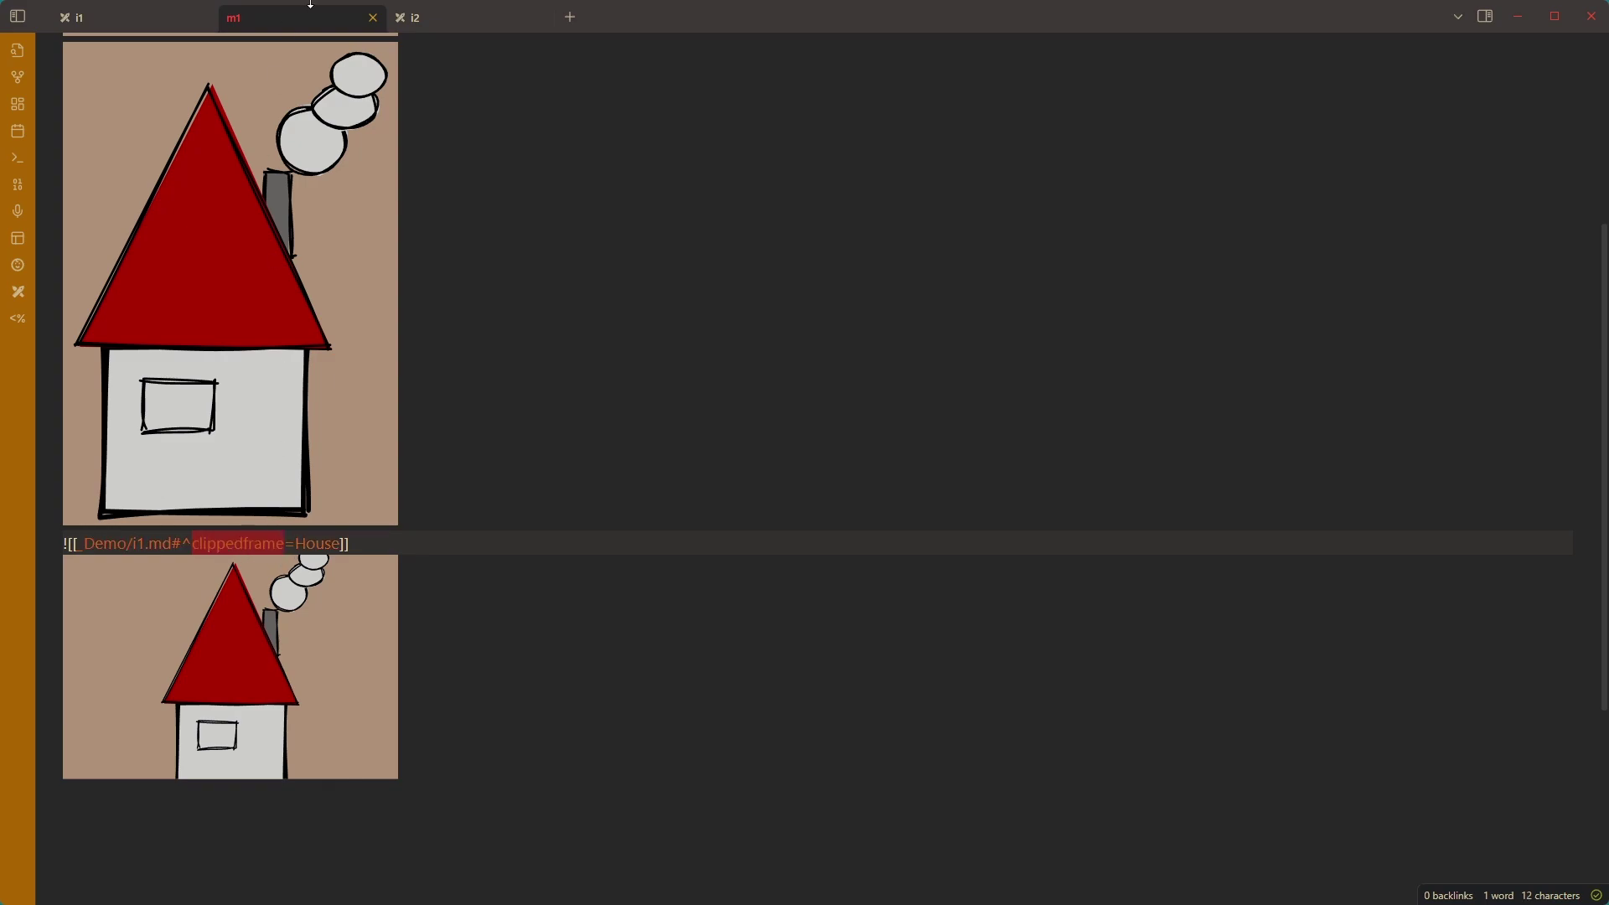
Step: Switch to drawing i2 and reopen it with Open as Markdown to show its raw text
click(472, 19)
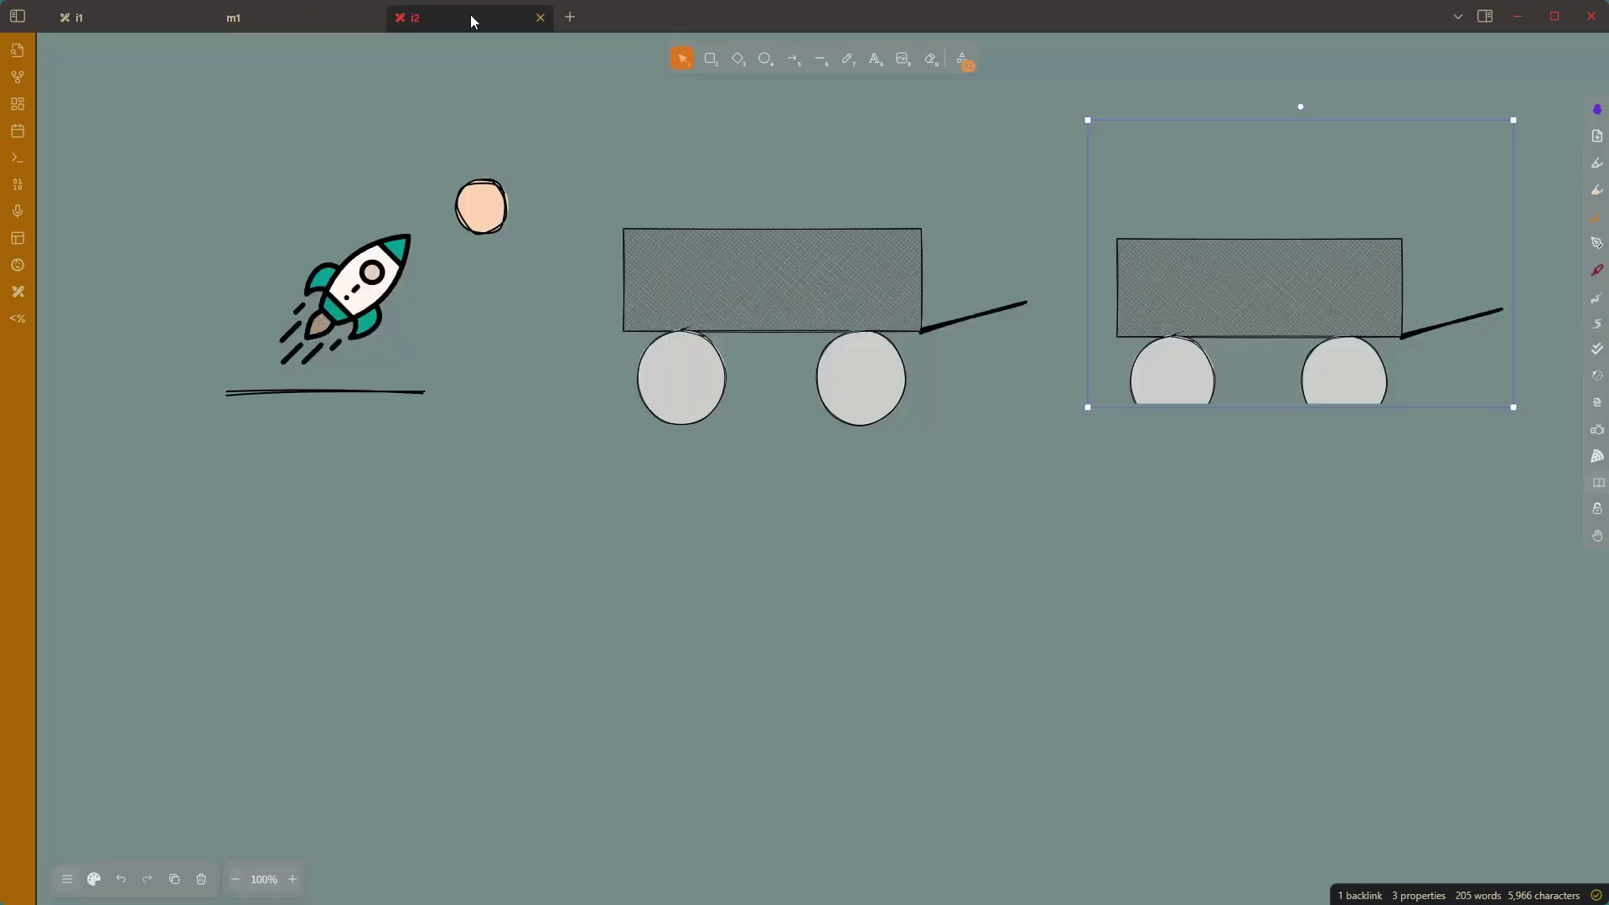
click(805, 268)
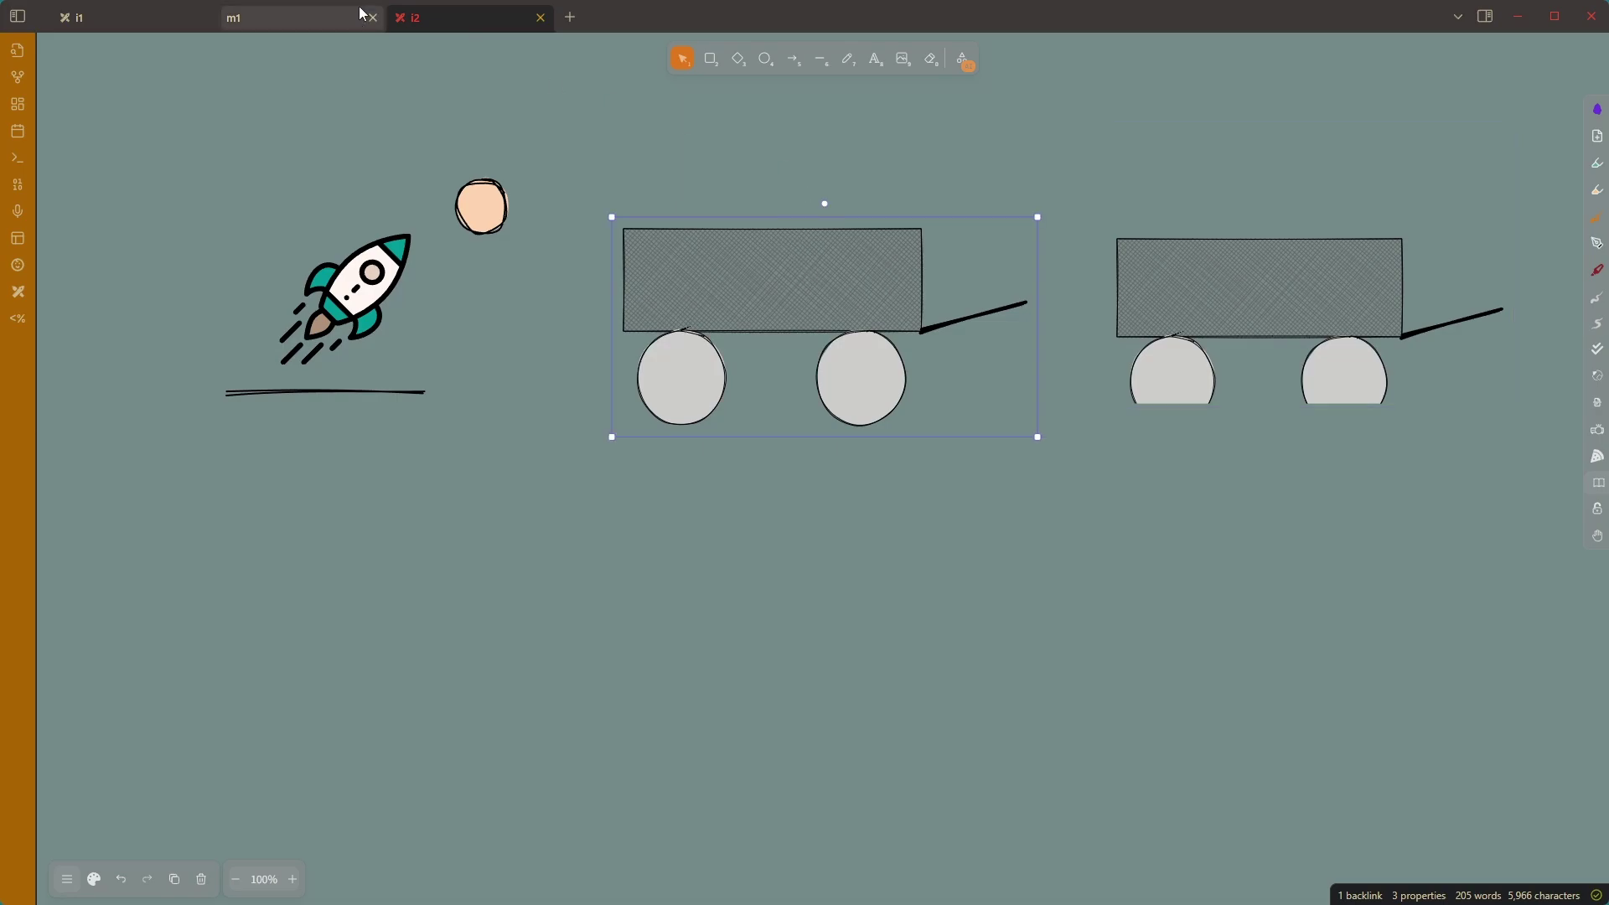
right_click(457, 27)
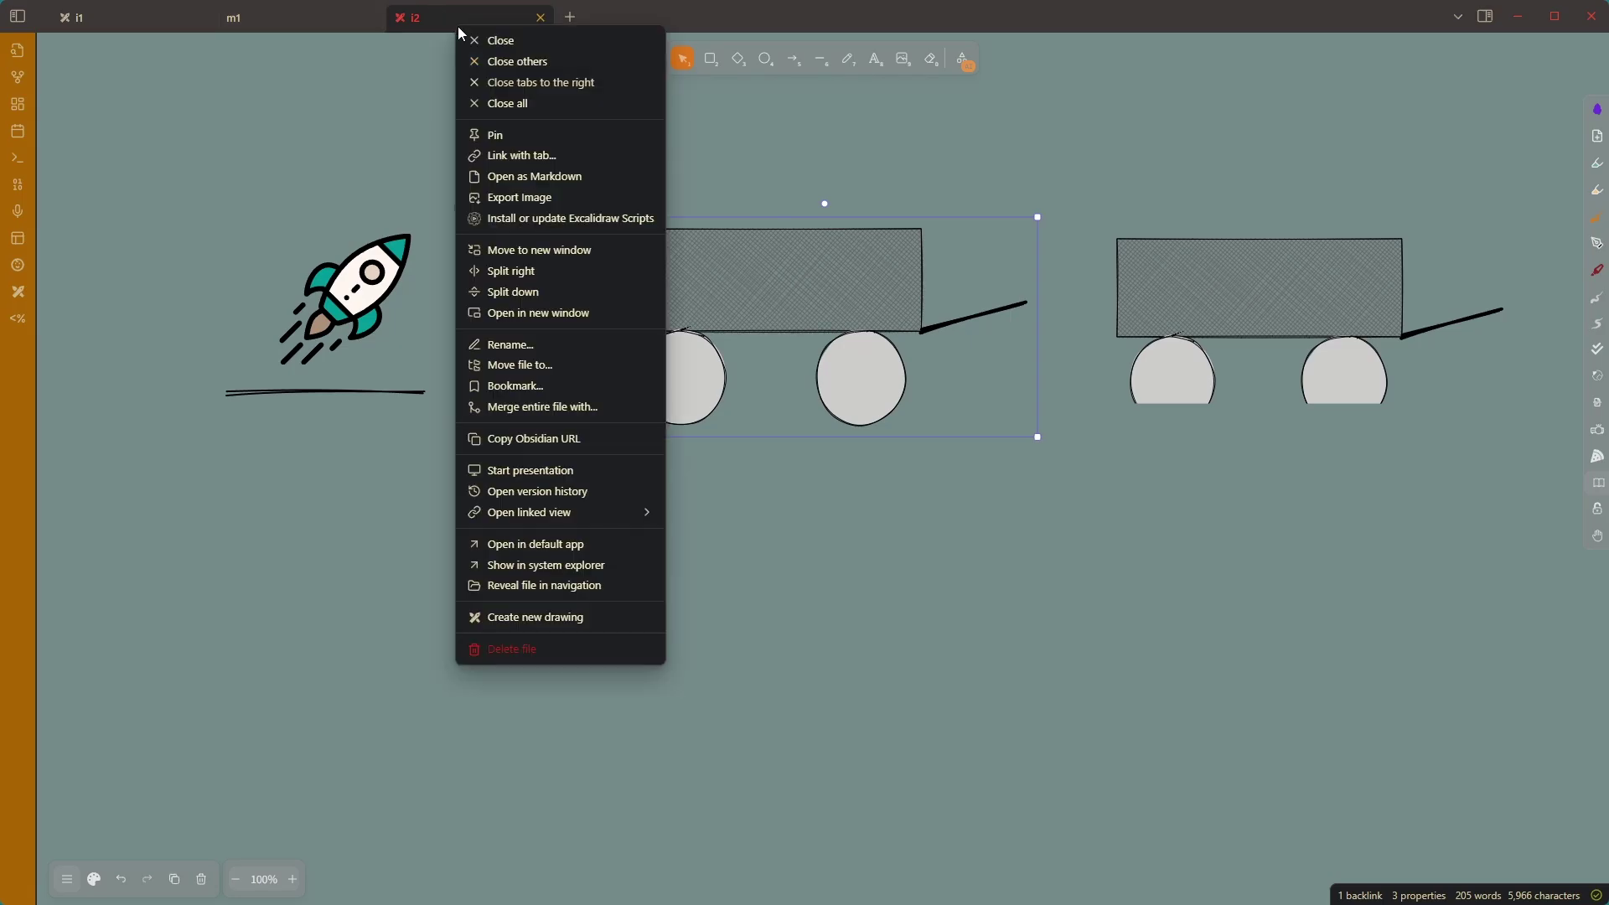
click(563, 174)
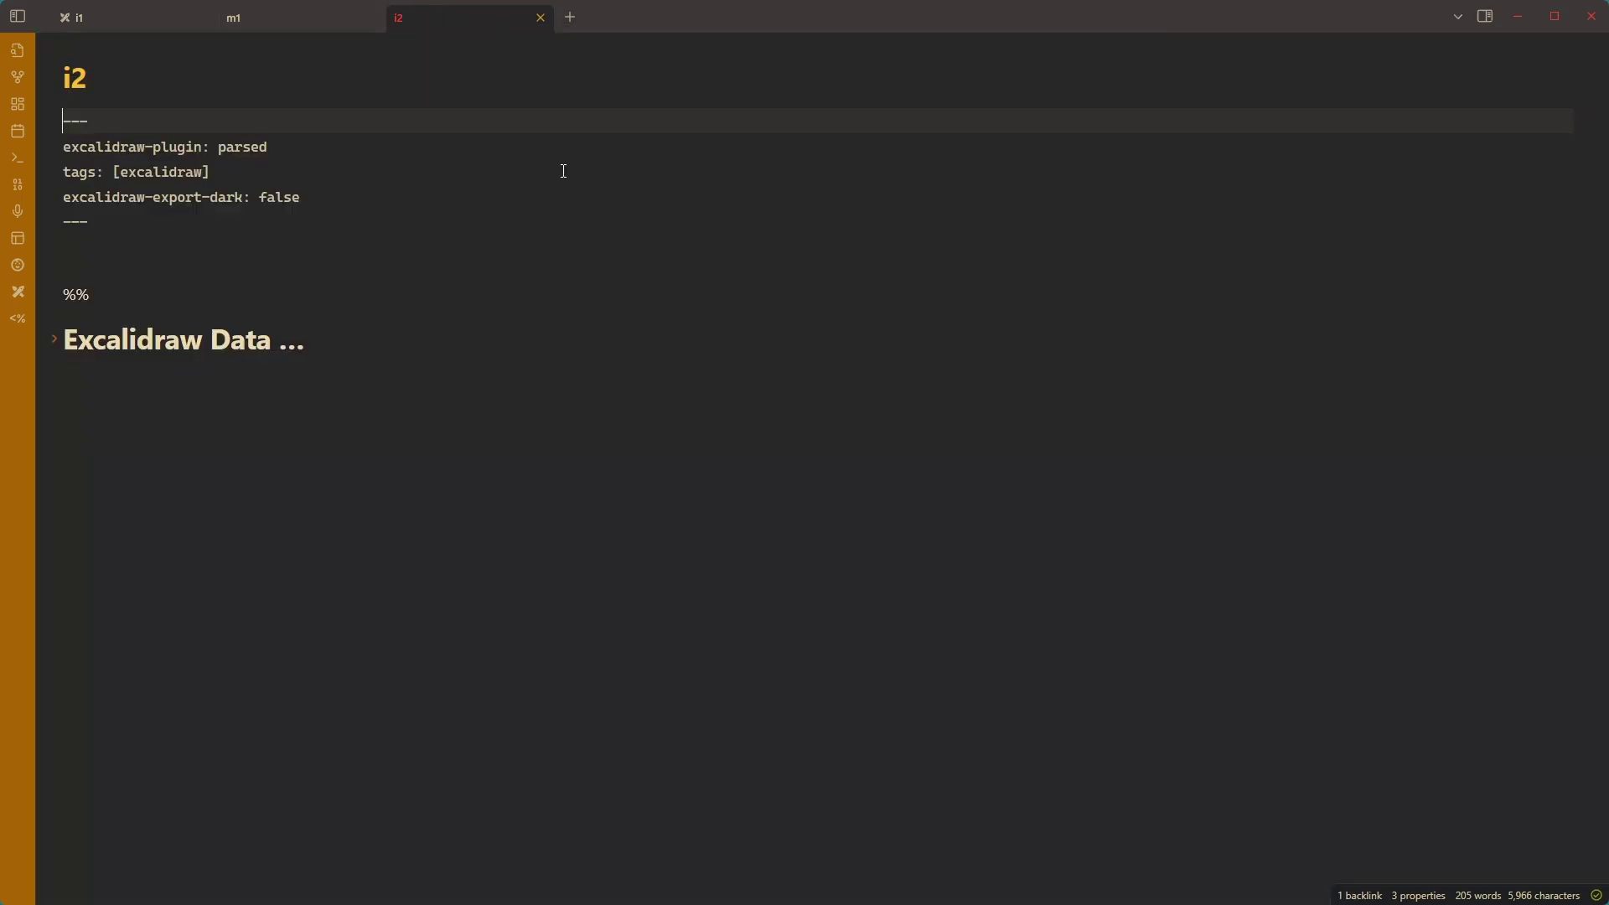
Step: In Embedded Files, change the frame link's ID to House and prefix the link with !
click(54, 339)
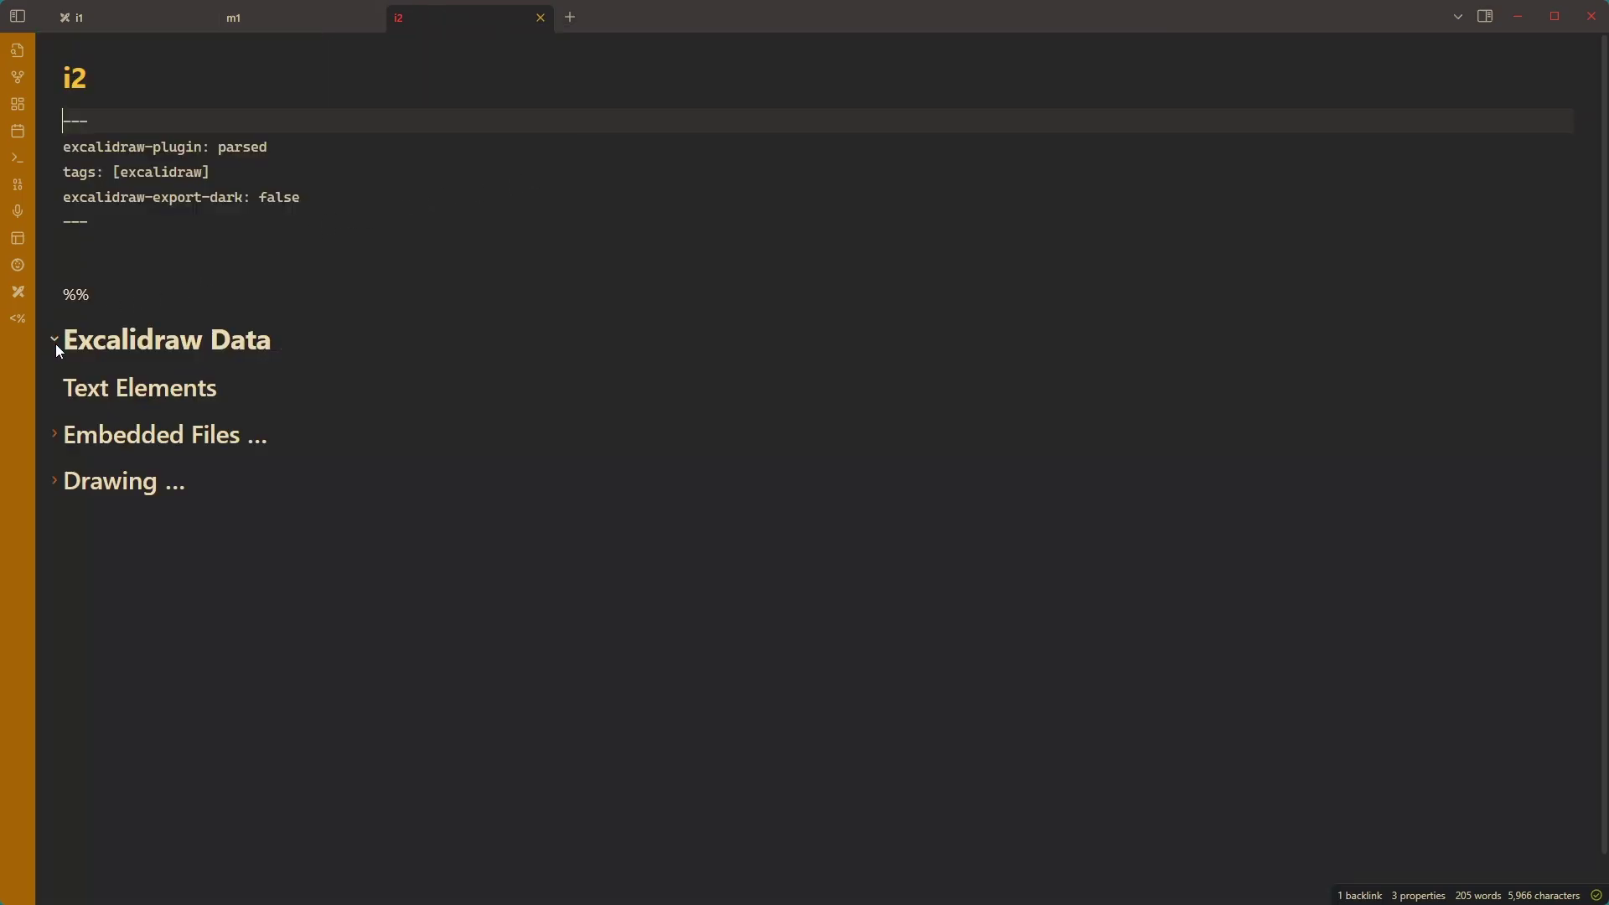
click(54, 435)
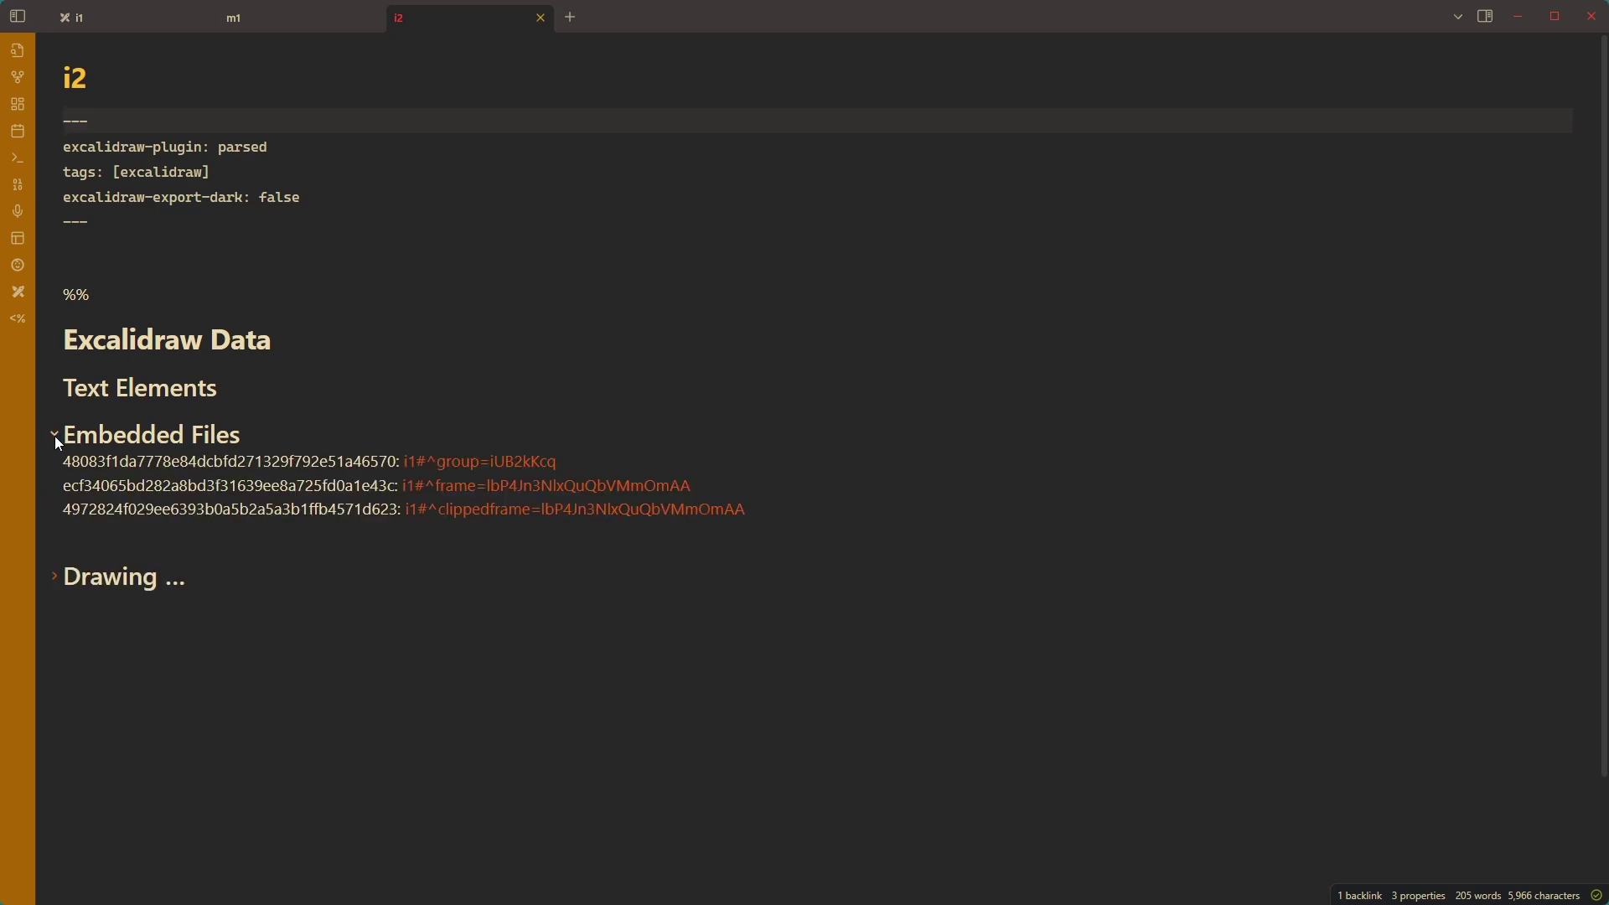
click(718, 484)
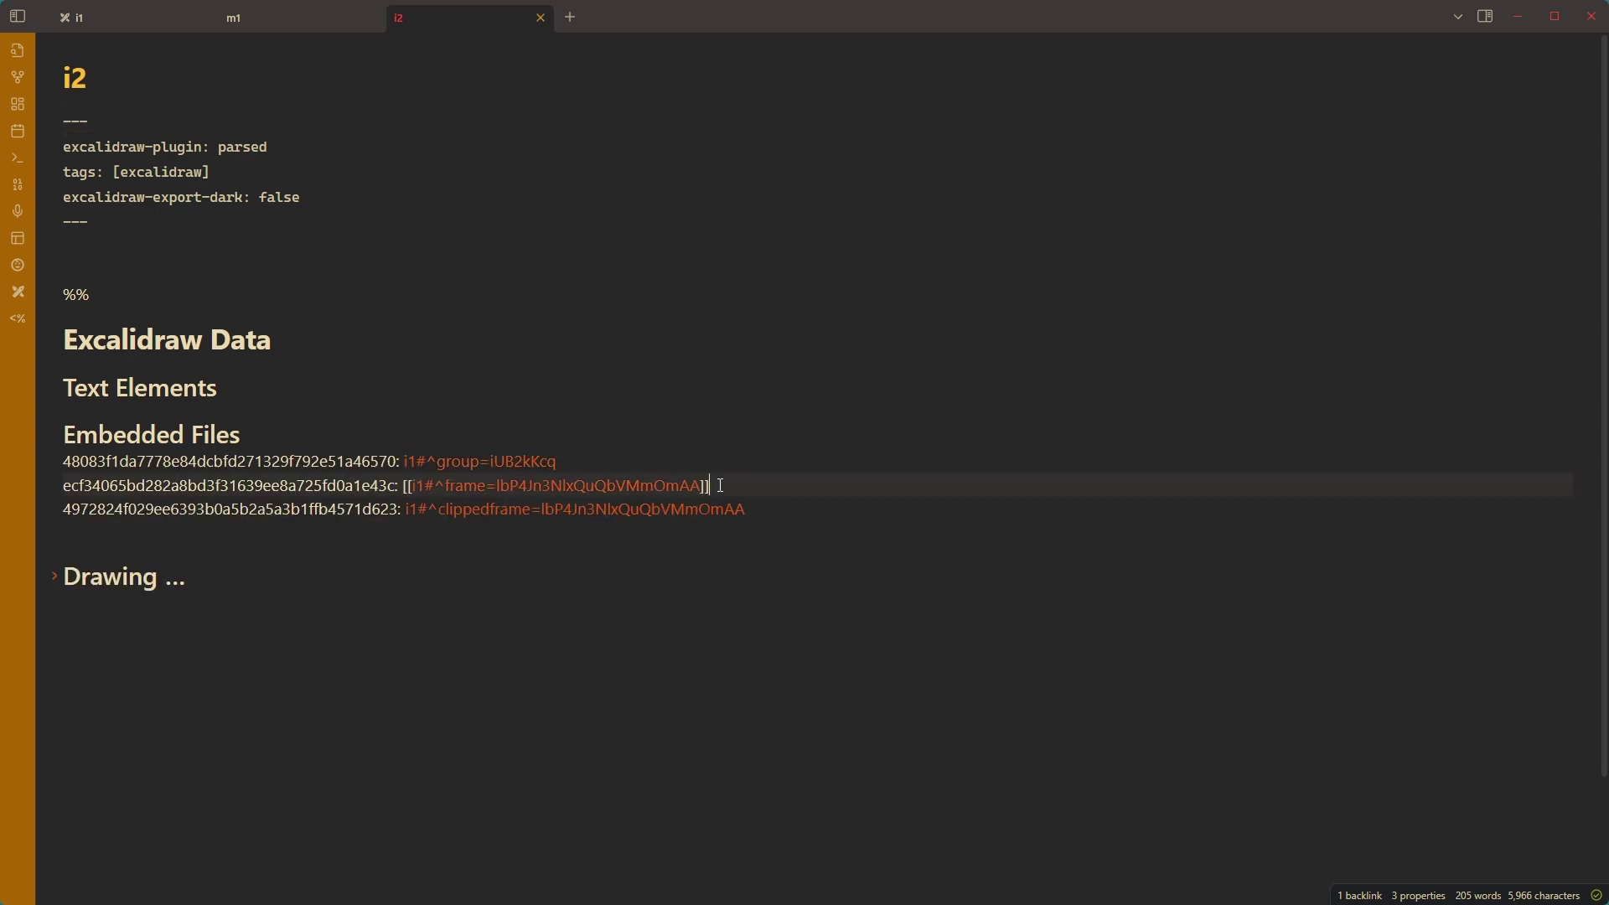
key(shift+Left)
key(shift+Left)
key(shift+Left)
key(shift+Left)
key(shift+Left)
key(shift+Left)
key(shift+Left)
key(shift+Left)
key(shift+Left)
key(shift+Left)
key(shift+Left)
key(shift+Left)
key(shift+Left)
key(shift+Left)
key(shift+Left)
key(shift+Left)
key(shift+Left)
key(shift+Left)
key(shift+Left)
key(shift+Left)
text(House)
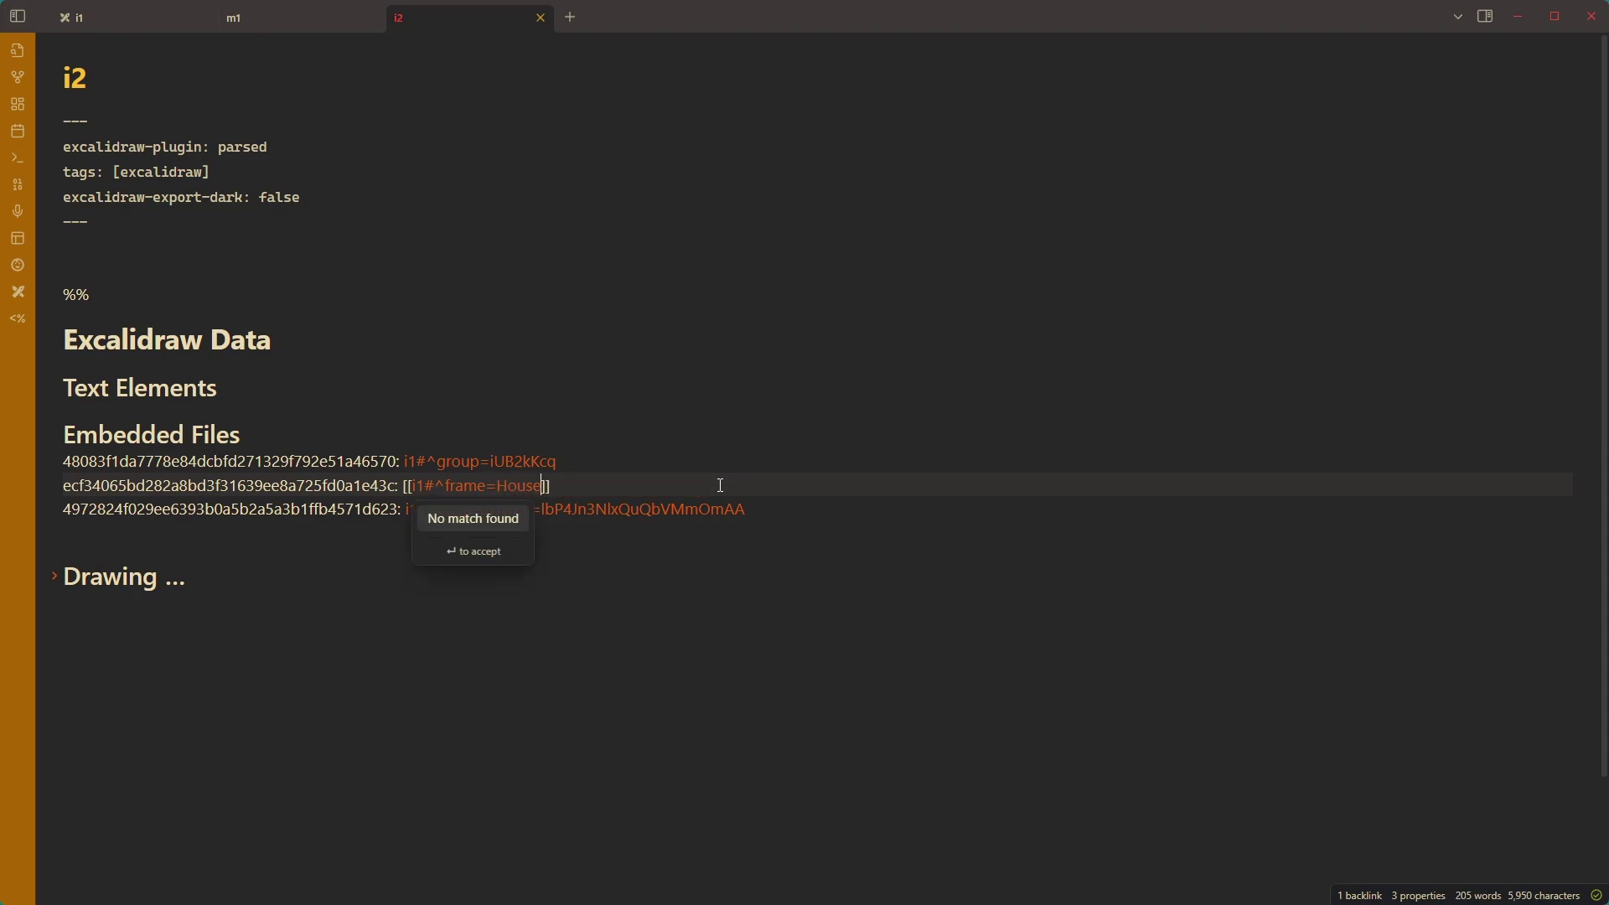
key(Left)
key(Left)
key(Left)
key(Left)
key(Left)
key(Left)
key(Left)
key(Left)
text(!)
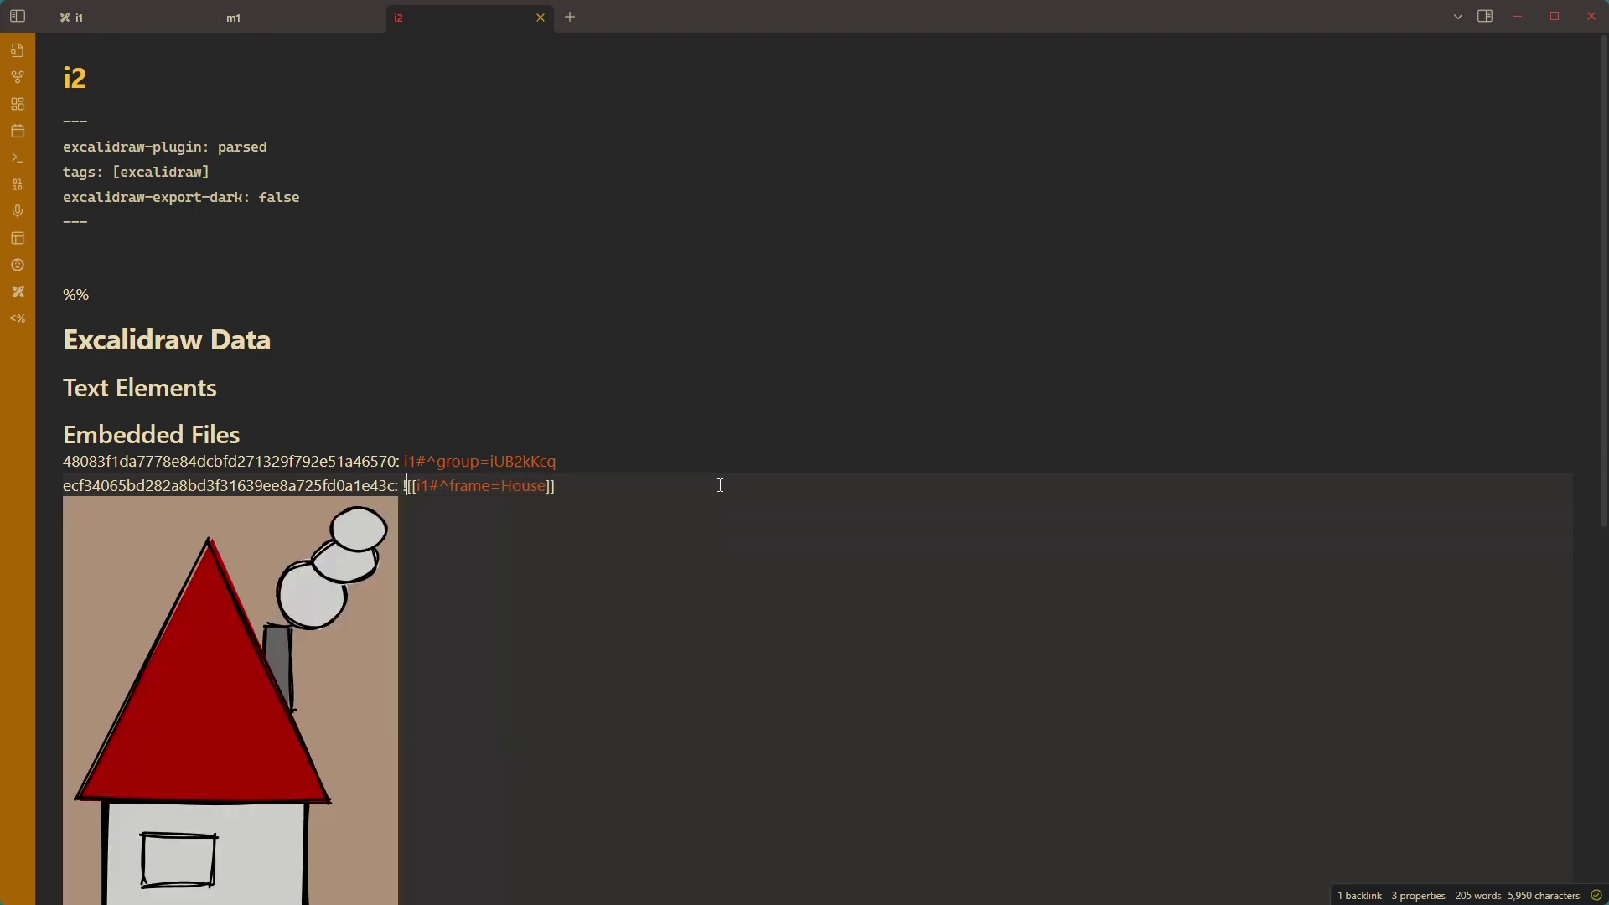
Step: Change the clipped-frame link's ID to House as well
scroll(686, 452, down, 3)
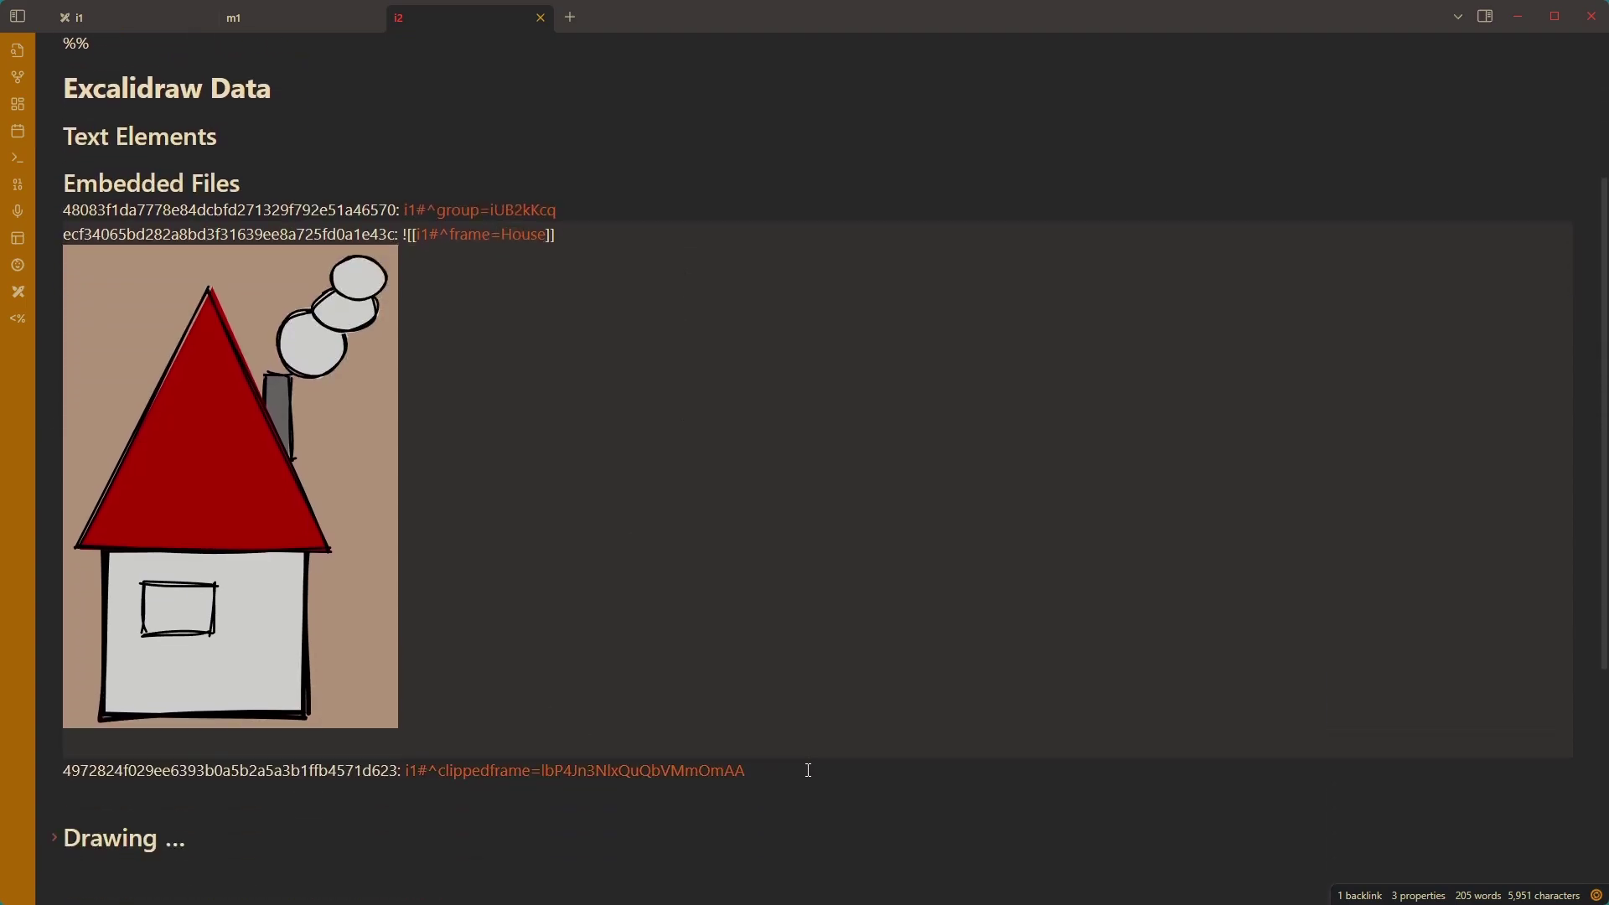
click(809, 770)
key(shift+Left)
key(shift+Left)
key(shift+Left)
key(shift+Left)
key(shift+Left)
key(shift+Left)
key(shift+Left)
key(shift+Left)
key(shift+Left)
key(shift+Left)
key(shift+Left)
key(shift+Left)
key(shift+Left)
key(shift+Left)
key(shift+Left)
key(shift+Left)
key(shift+Left)
key(shift+Left)
key(shift+Left)
key(shift+Left)
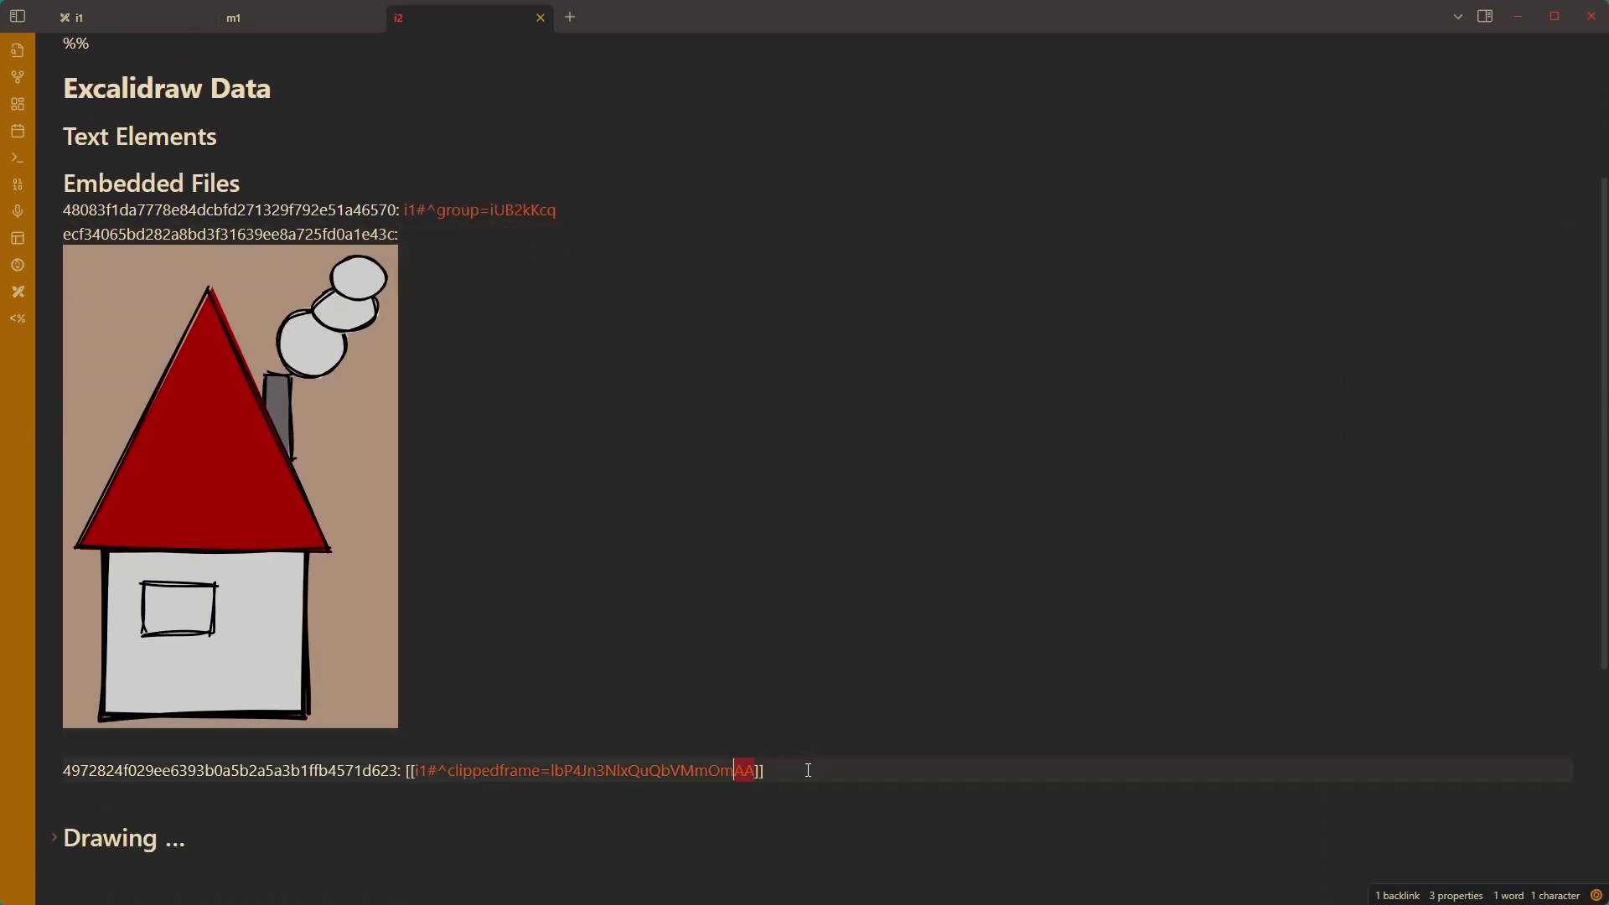
text(House)
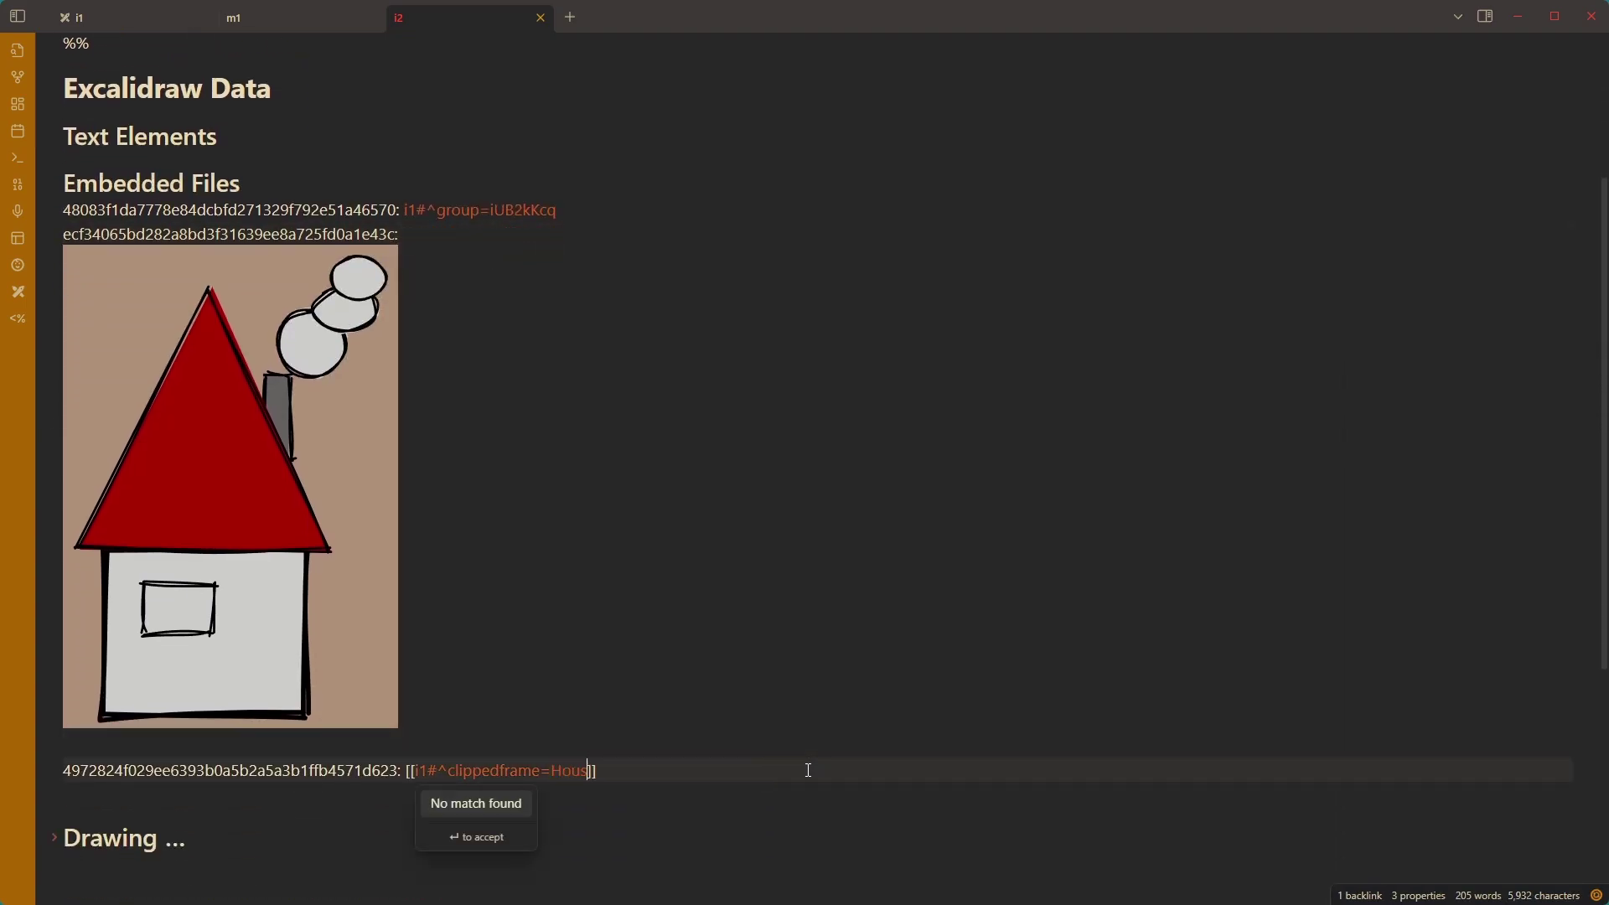
key(Escape)
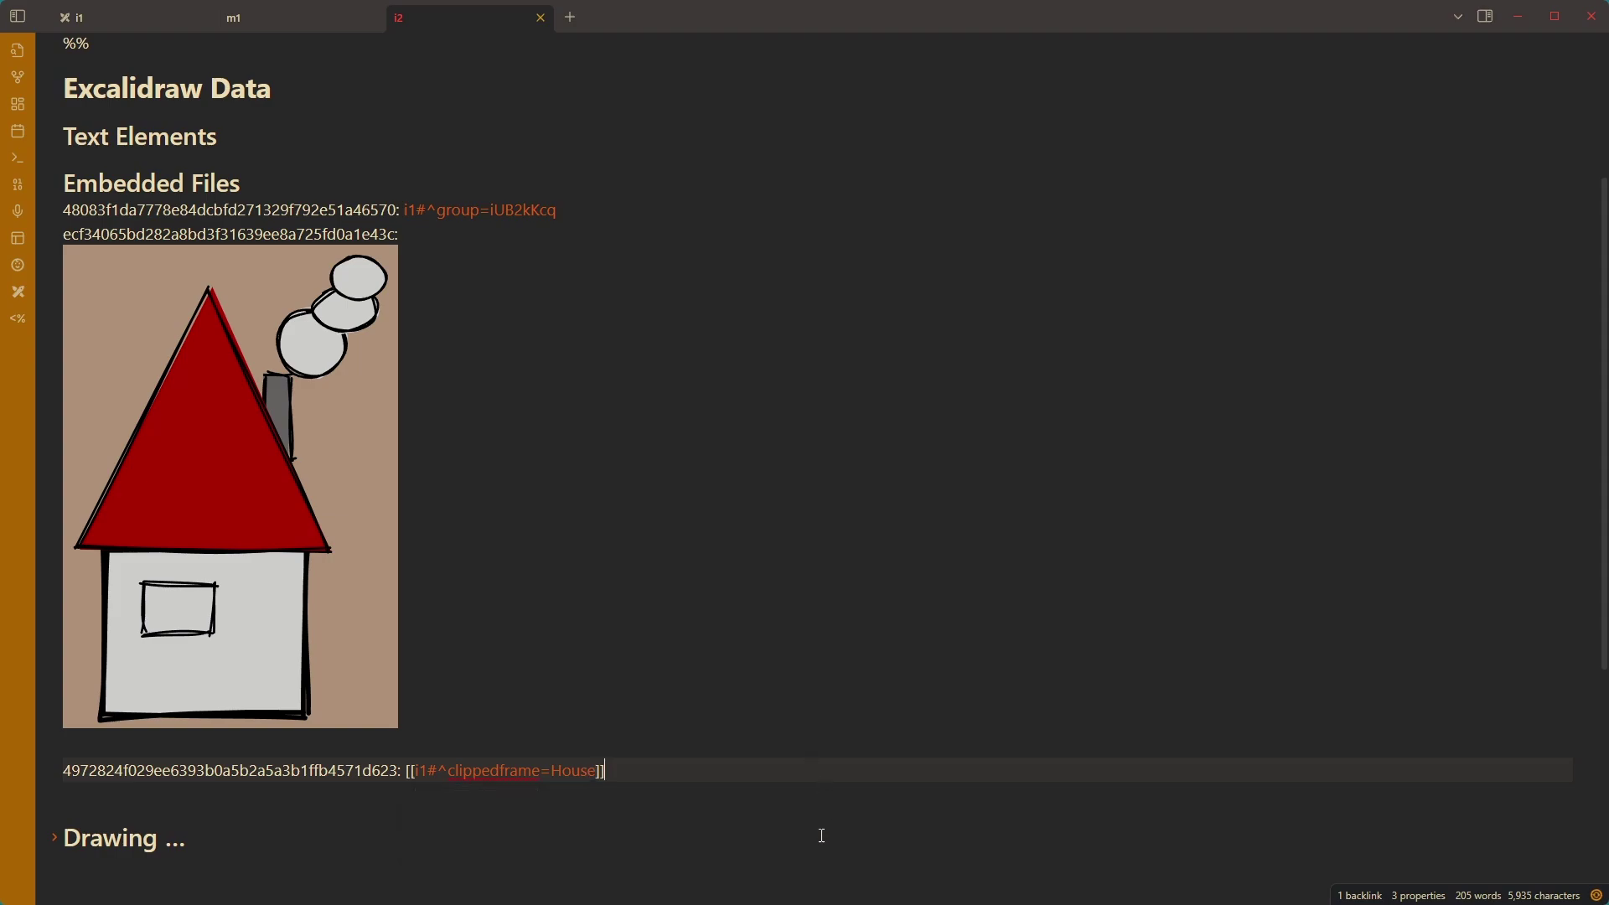
Step: Back on the i2 canvas, drag both houses higher so they line up, then deselect
key(ctrl+e)
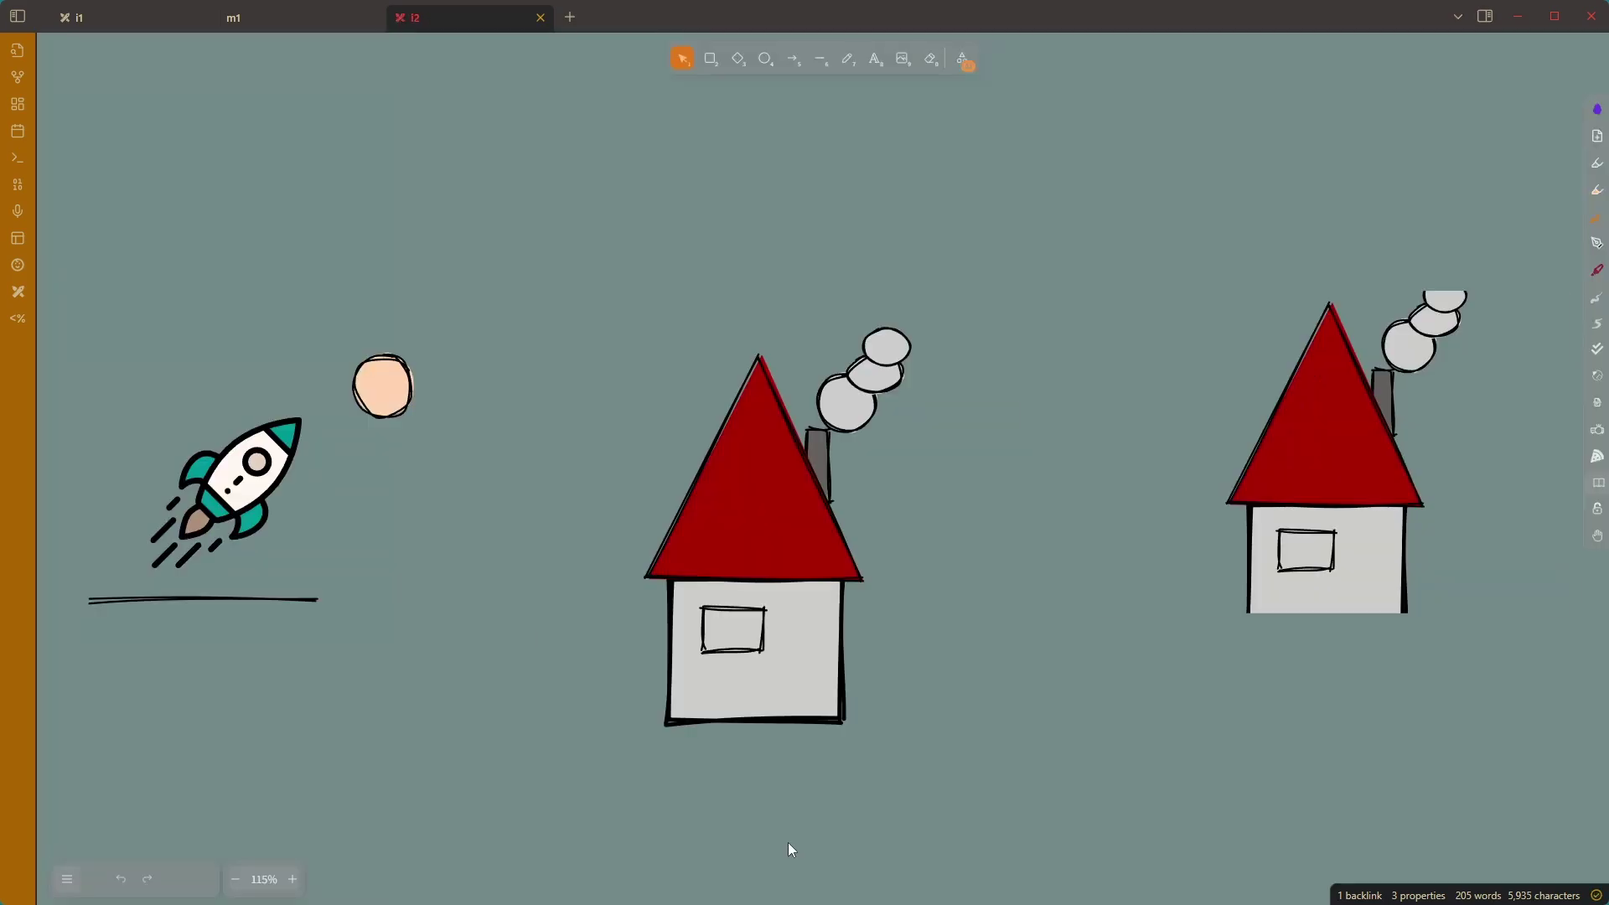
drag(1287, 487, 1186, 424)
drag(792, 601, 761, 470)
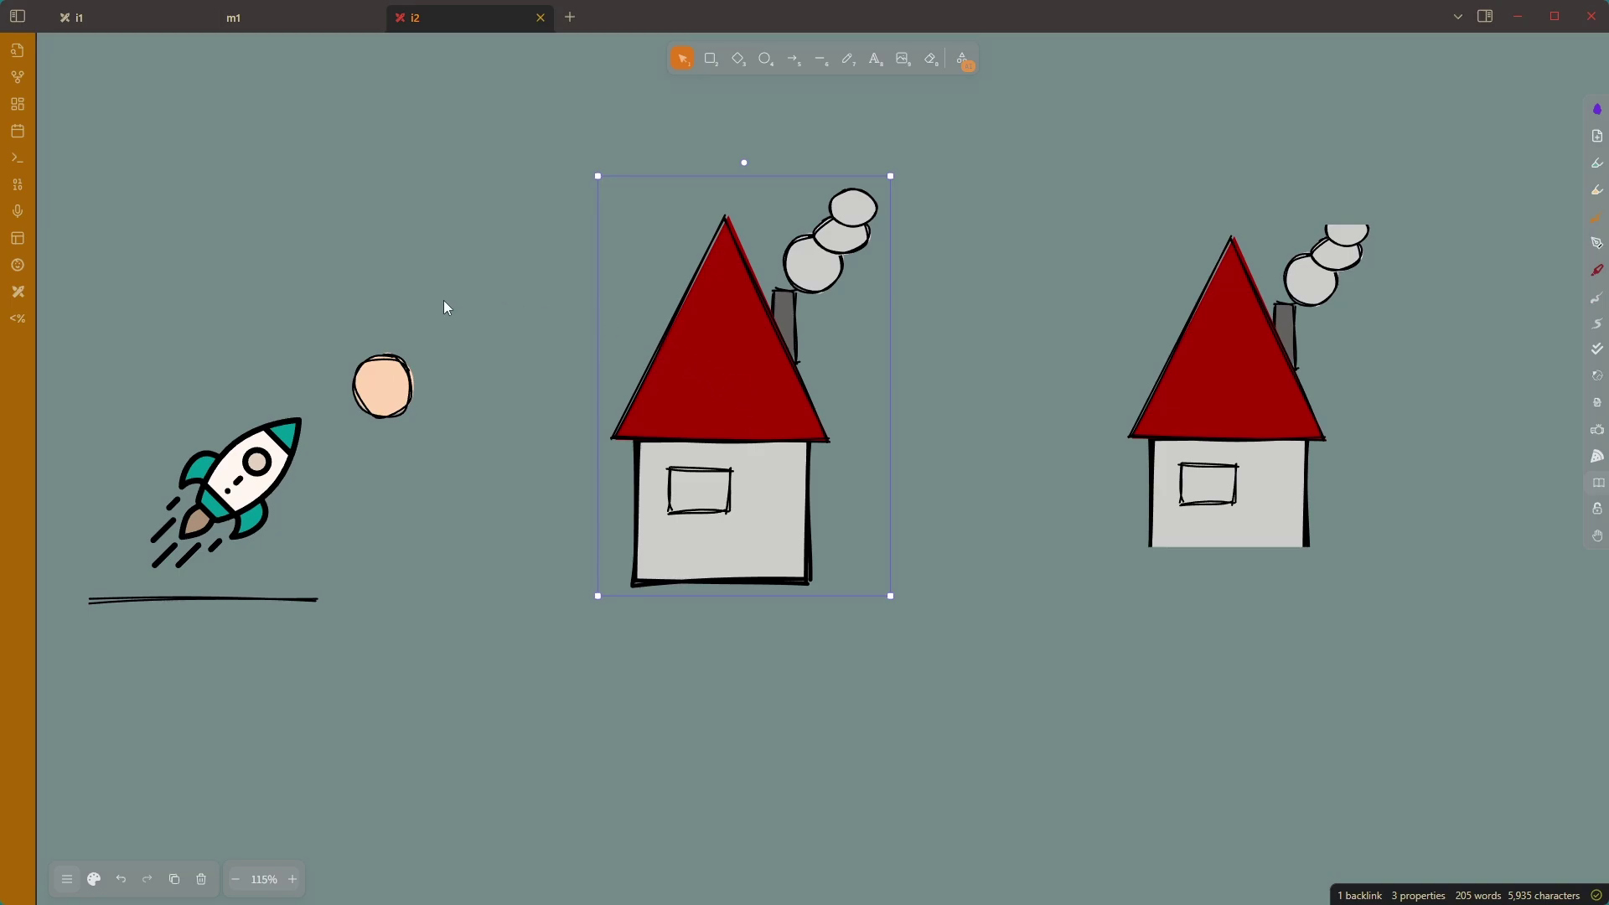
click(589, 736)
Step: Copy i2's ![[embed link]] and paste it on a new line below the embed in m1
right_click(504, 110)
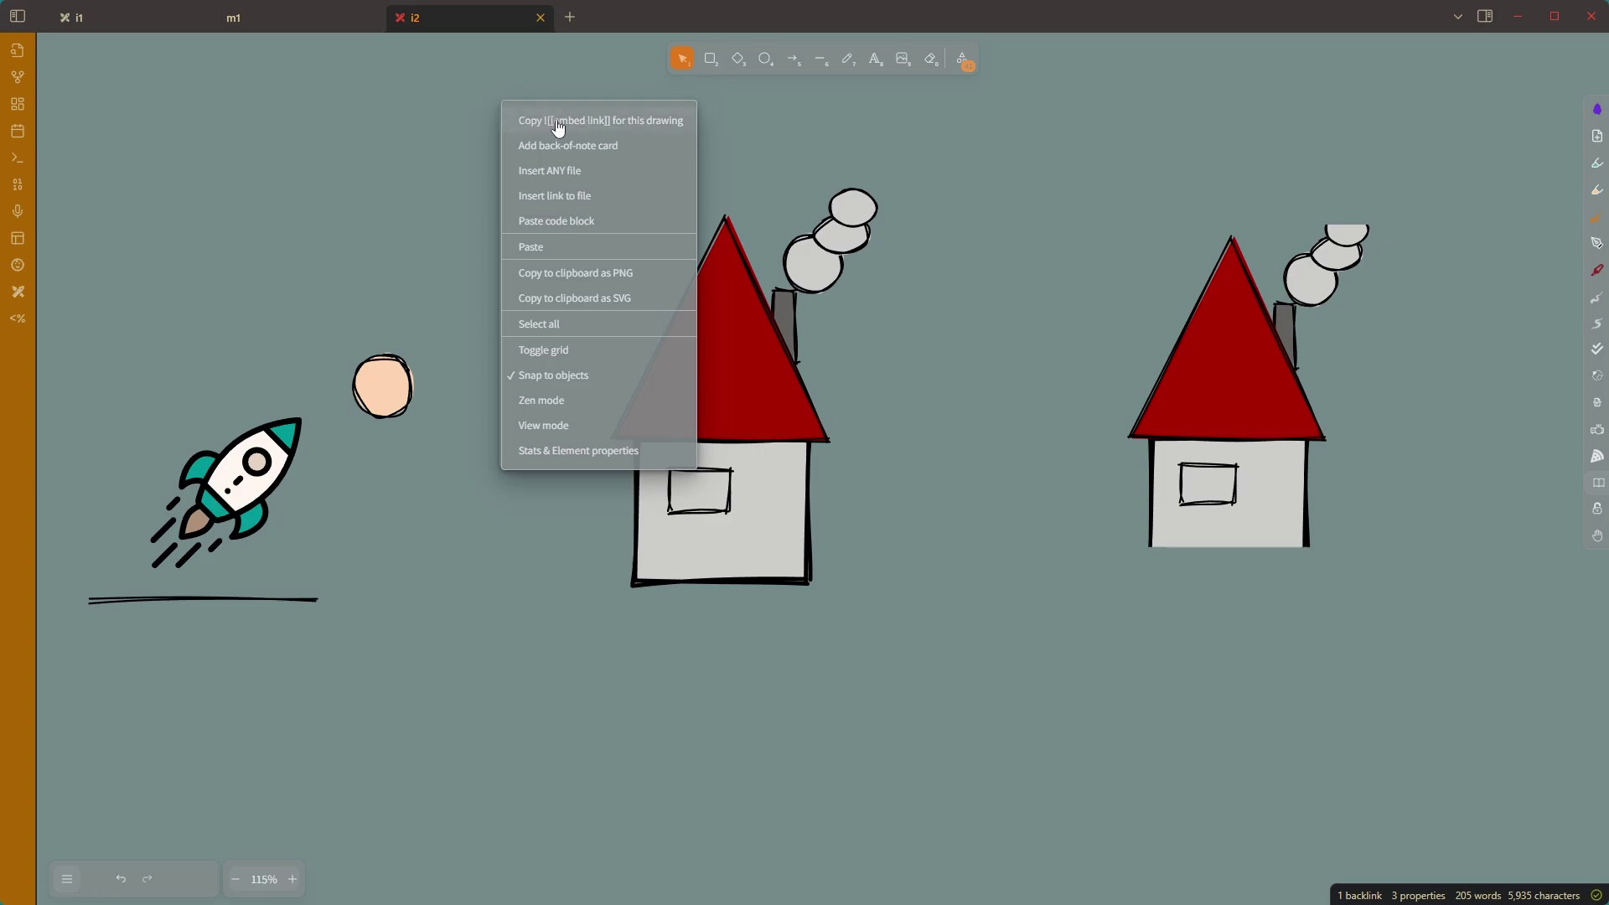
click(662, 126)
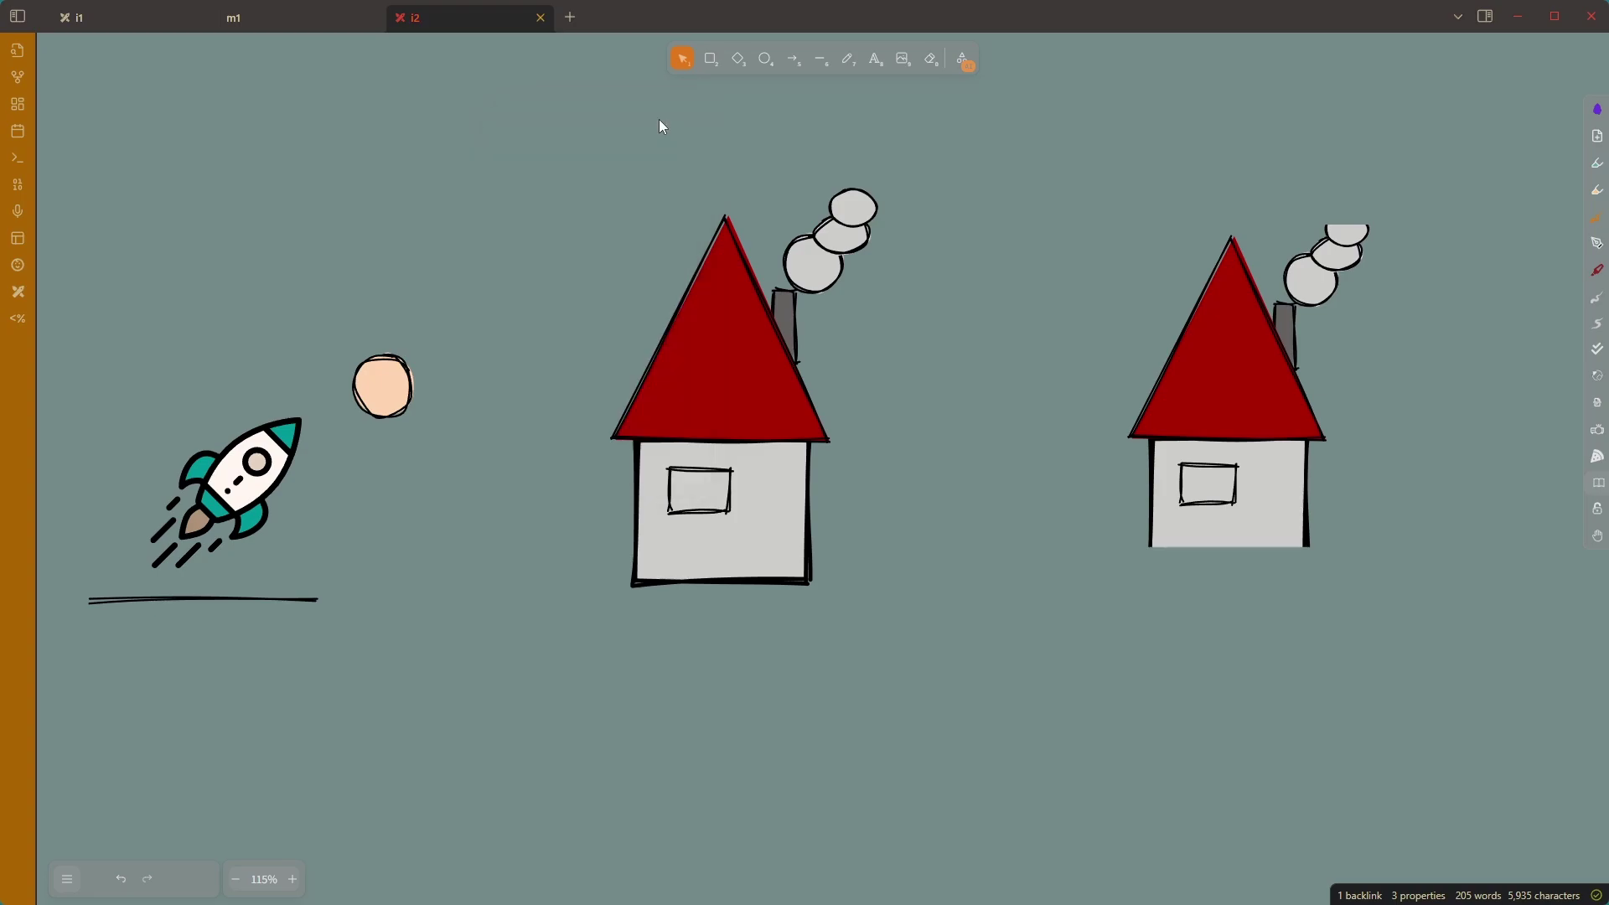
click(252, 17)
key(ctrl+a)
click(439, 357)
key(Return)
key(ctrl+v)
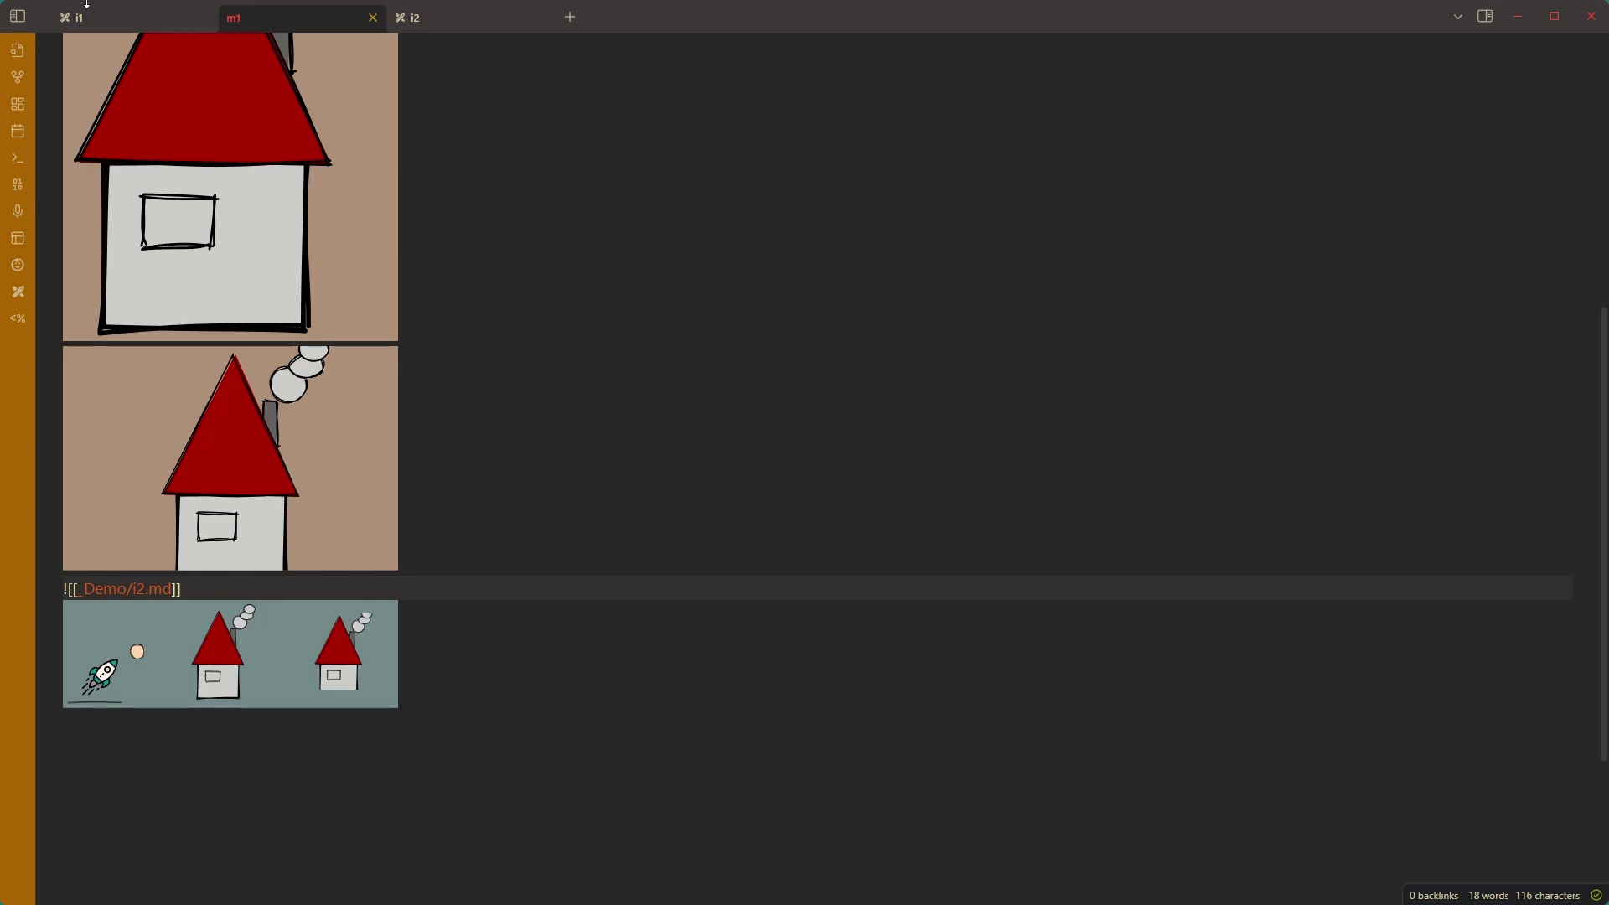
Step: Copy the whole i1 drawing's ![[embed link]] and paste it into i2
click(125, 21)
right_click(482, 153)
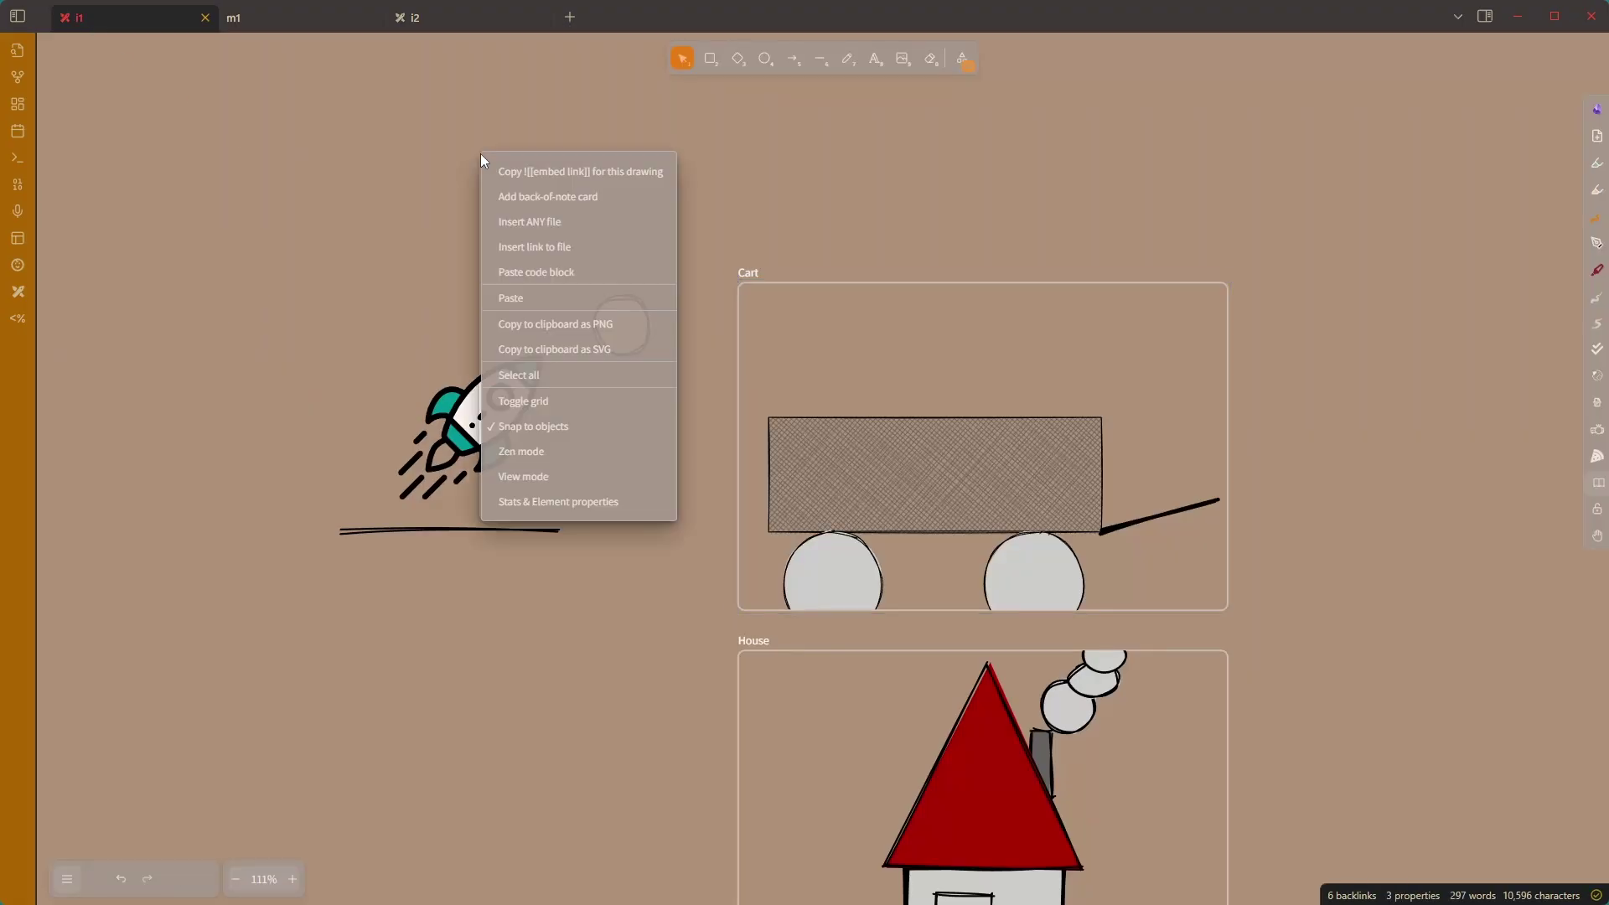
click(536, 172)
click(463, 22)
key(ctrl+v)
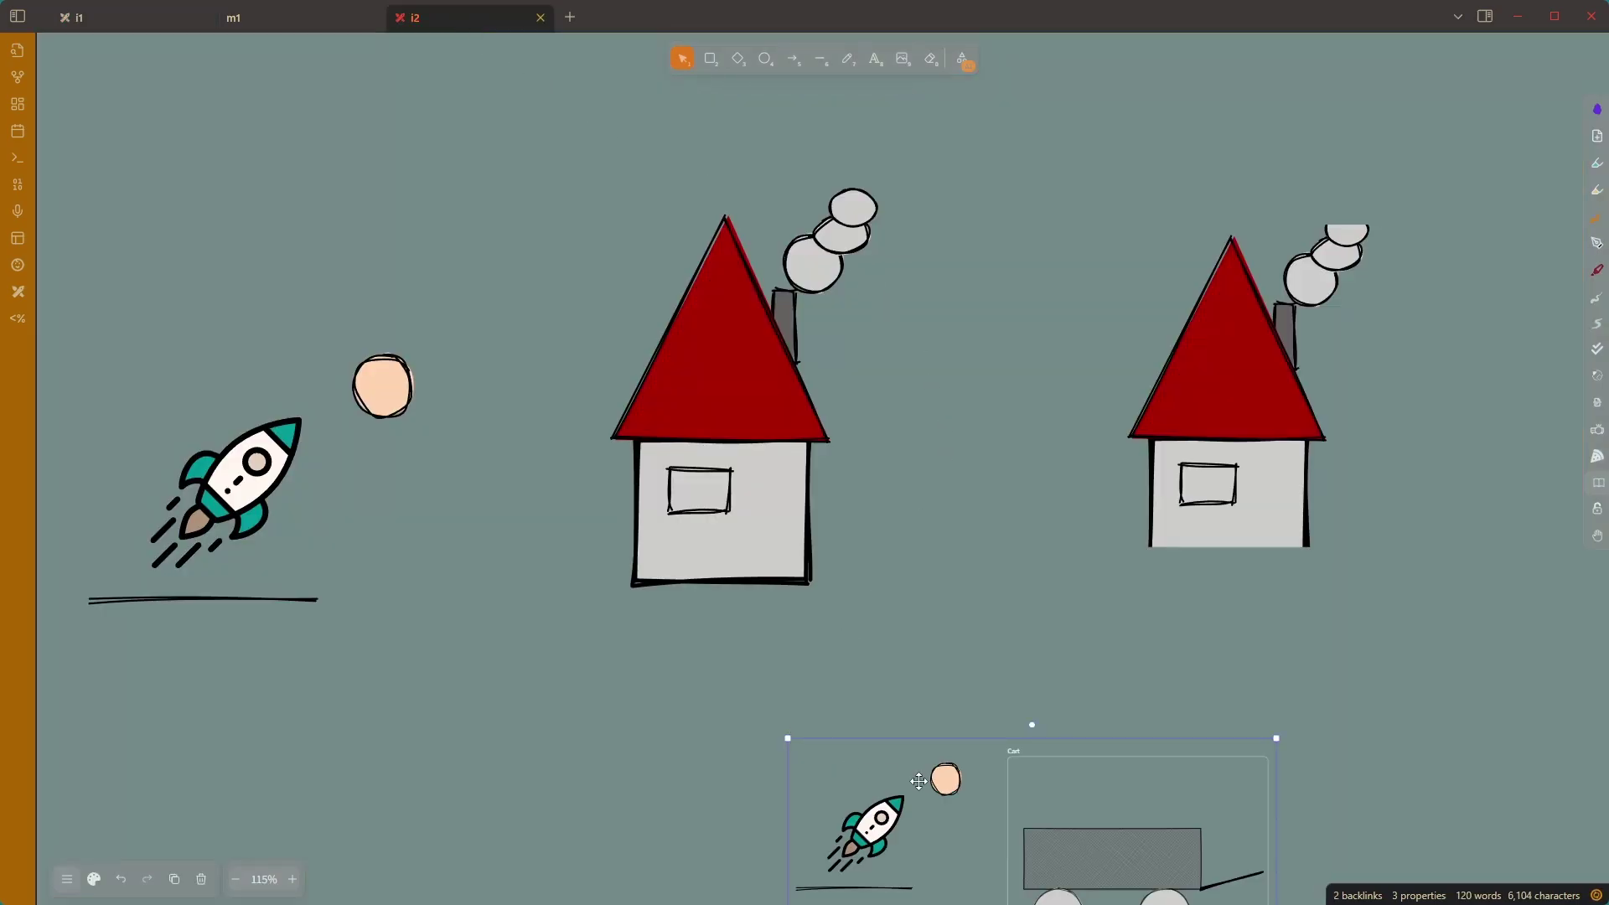
Step: Move the middle house up-left and place the i1 embed below, between the houses
mouse_move(945, 781)
mouse_down()
mouse_move(475, 564)
mouse_move(335, 248)
mouse_move(404, 653)
mouse_move(713, 708)
mouse_up()
drag(704, 495, 592, 367)
mouse_move(836, 783)
mouse_down()
mouse_move(939, 521)
mouse_move(937, 359)
mouse_move(862, 549)
mouse_up()
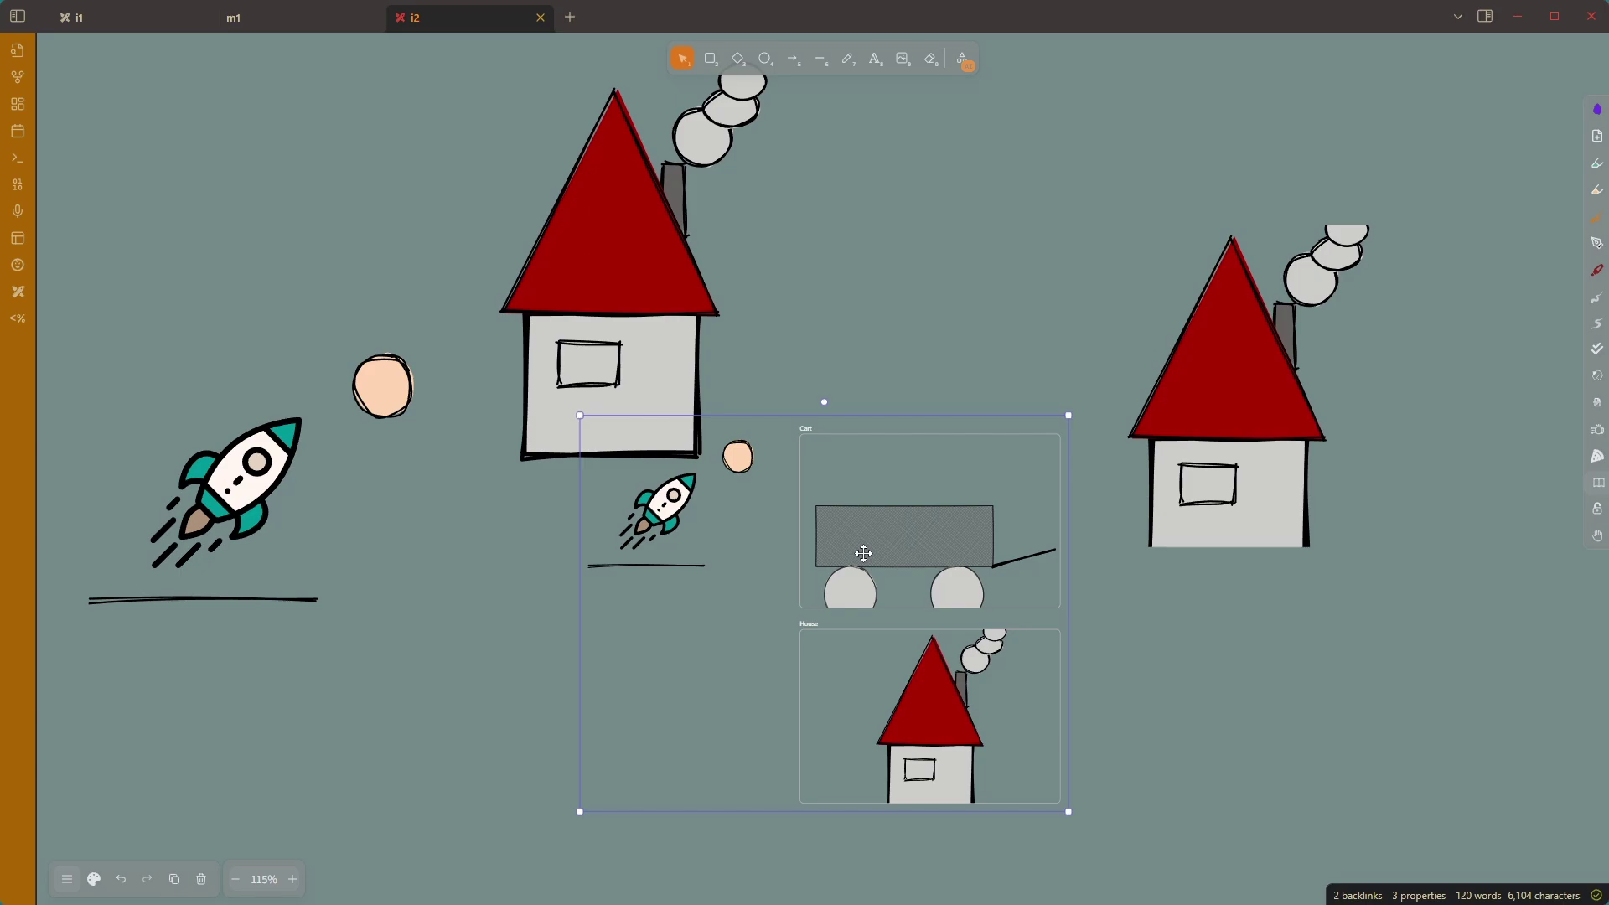
right_click(871, 231)
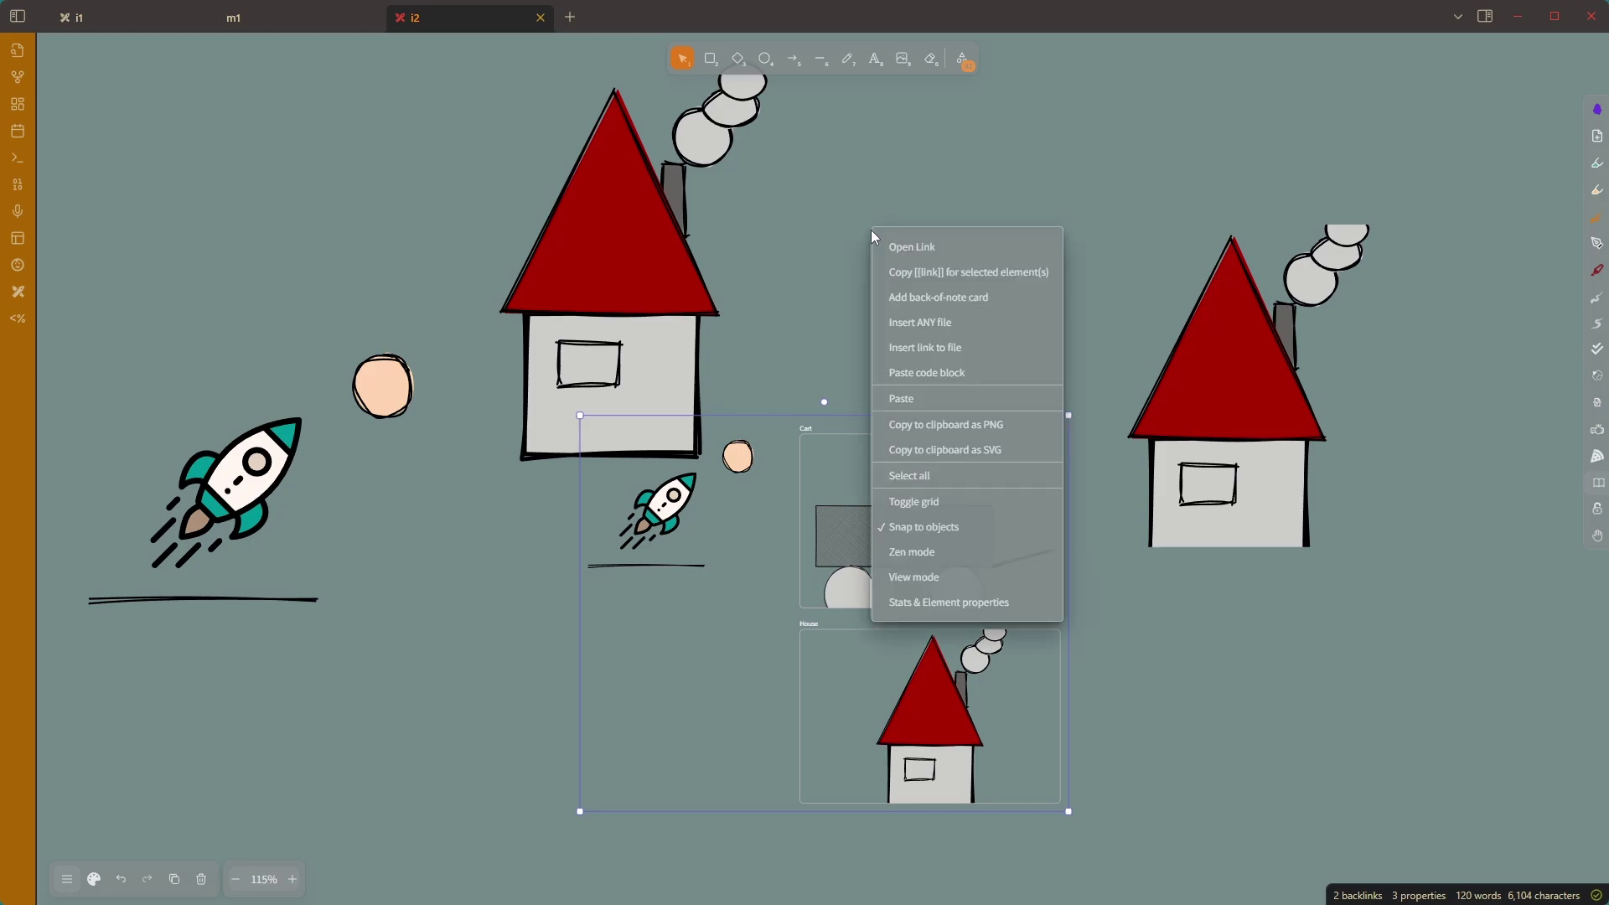
right_click(1050, 159)
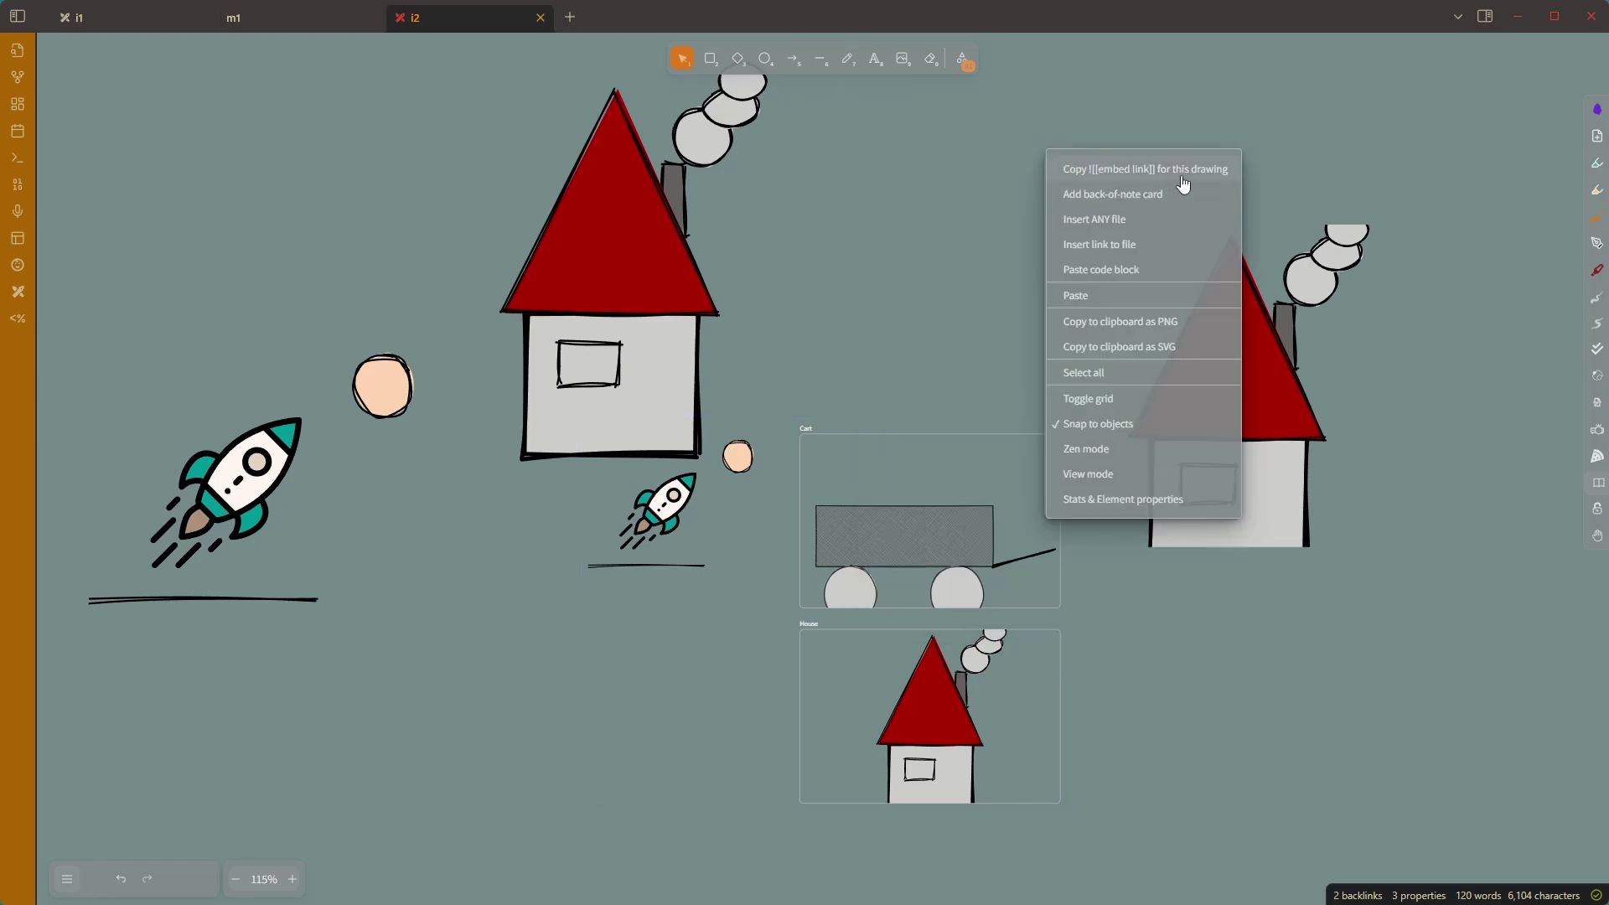